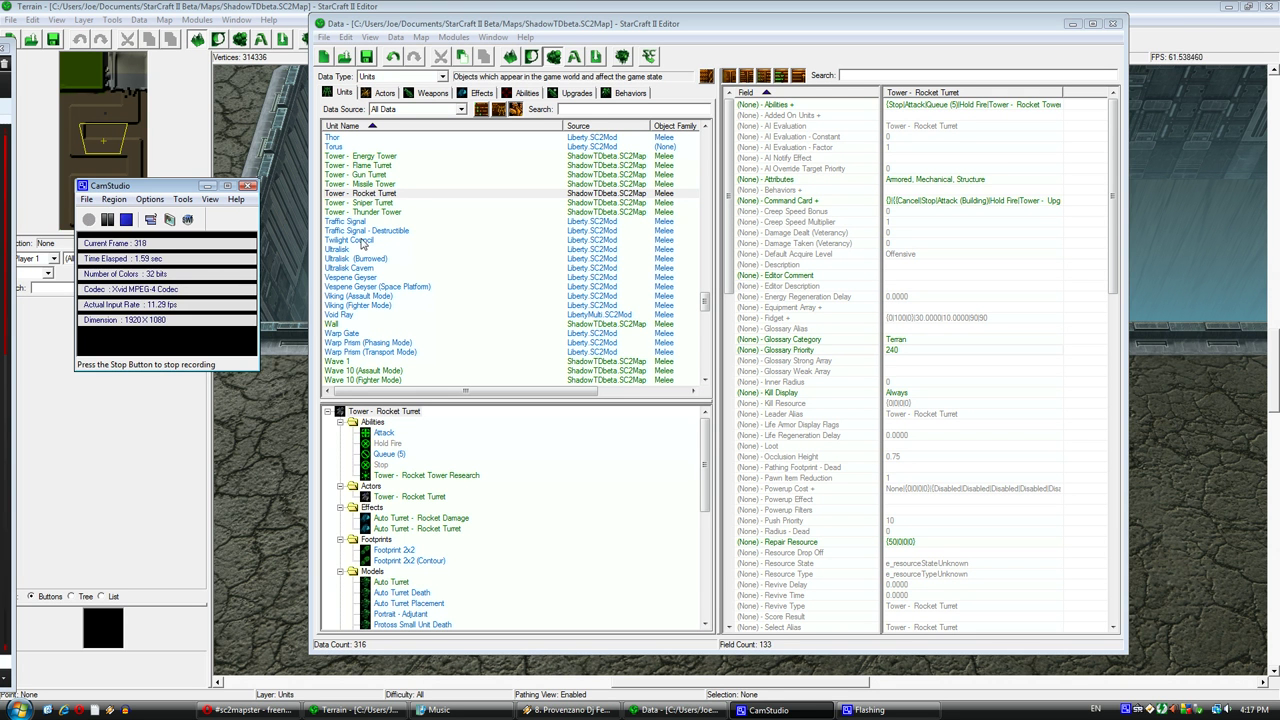
- Duplicate the Tower - Thunder Tower unit
{"action": "left_click", "coordinate": [206, 188]}
{"action": "right_click", "coordinate": [378, 212]}
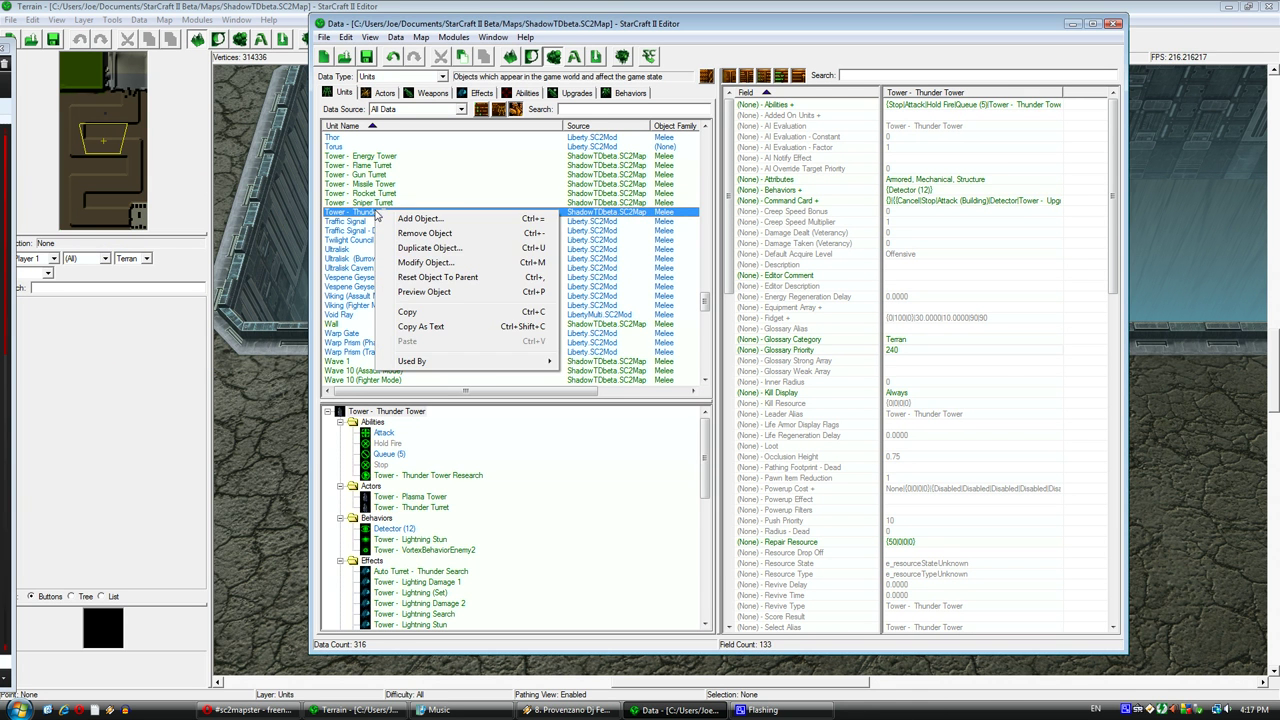
{"action": "left_click", "coordinate": [441, 250]}
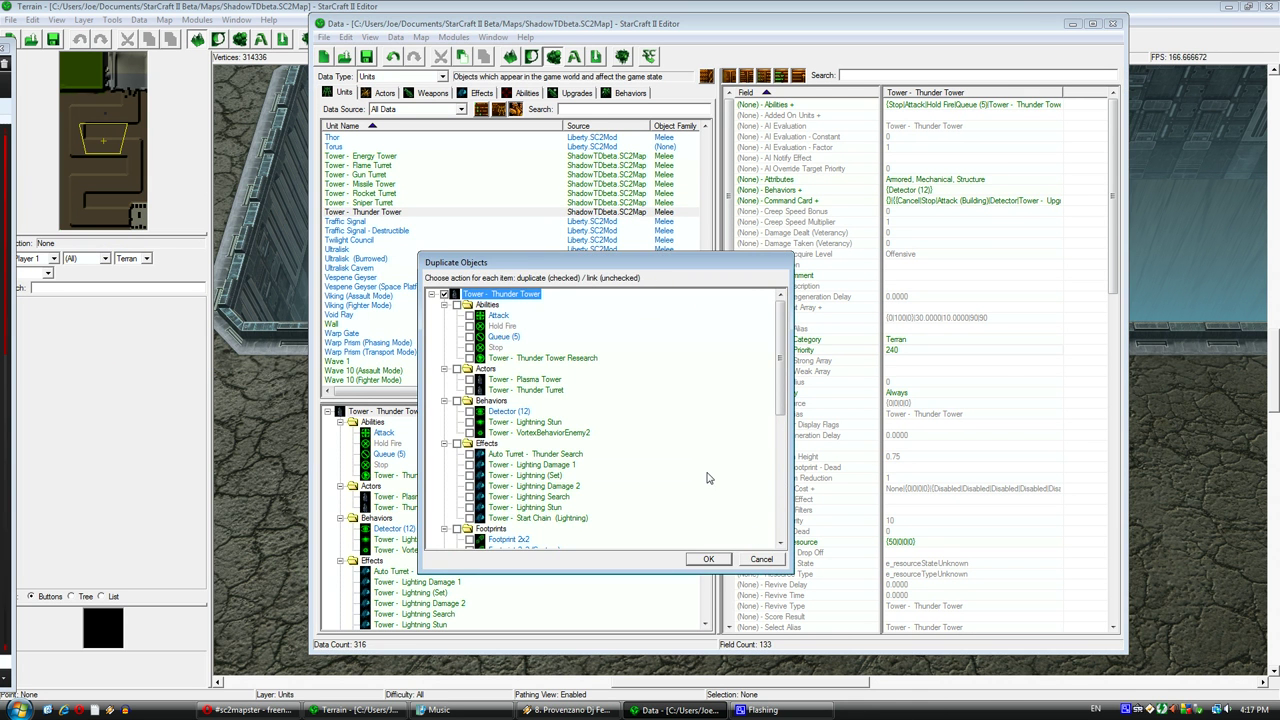
{"action": "left_click", "coordinate": [708, 559]}
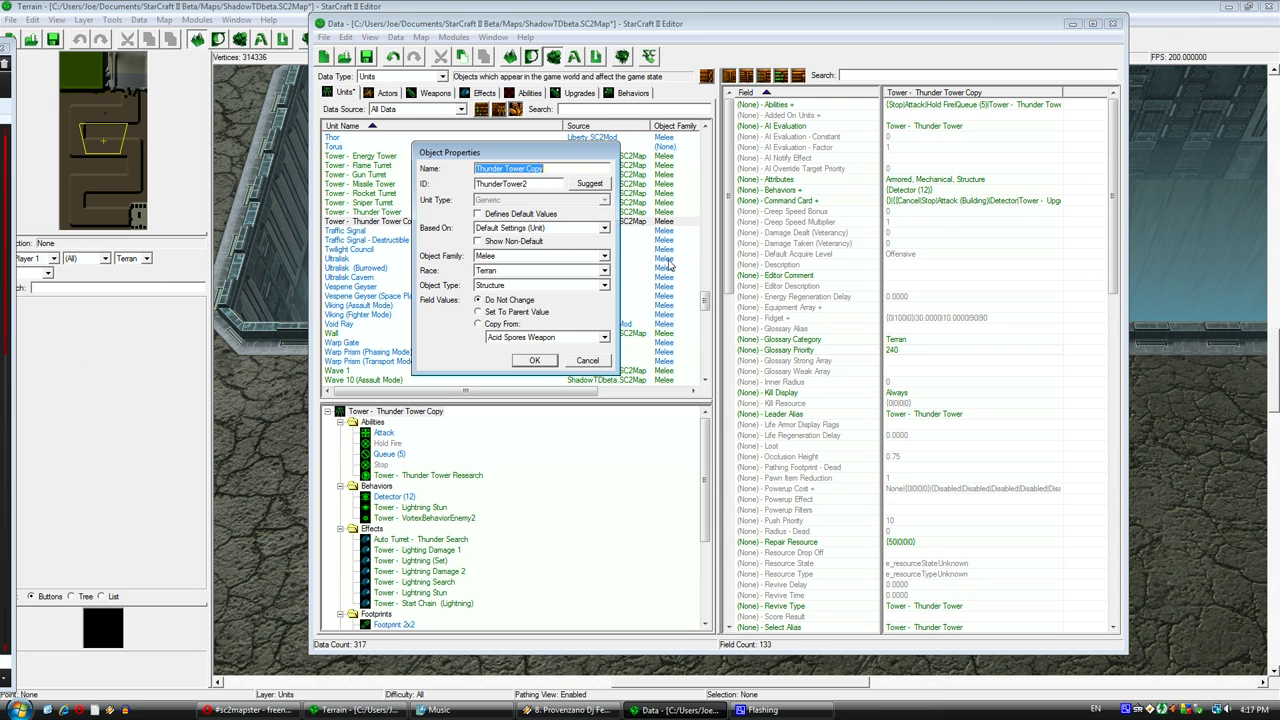
- Name the copy 'Plasma Tower' with the suggested ID PlasmaTower
{"action": "key", "text": "BackSpace"}
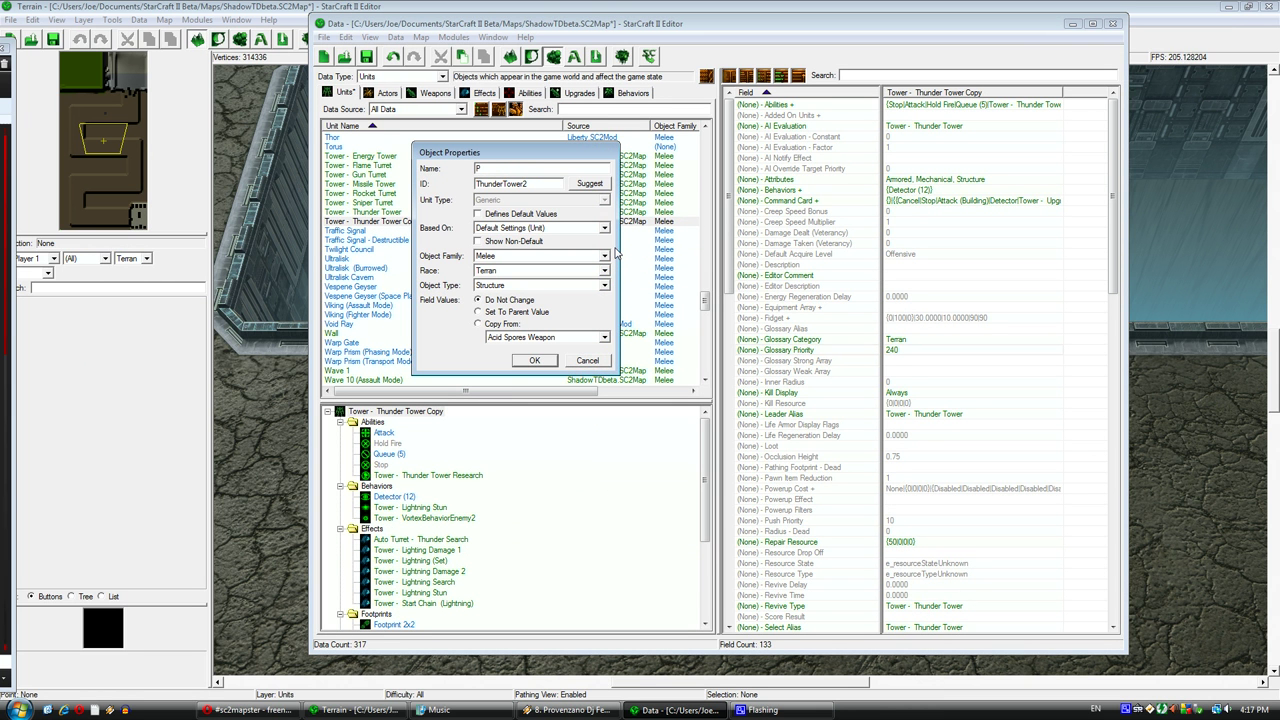
{"action": "type", "text": "Plasma Tower"}
{"action": "left_click", "coordinate": [589, 184]}
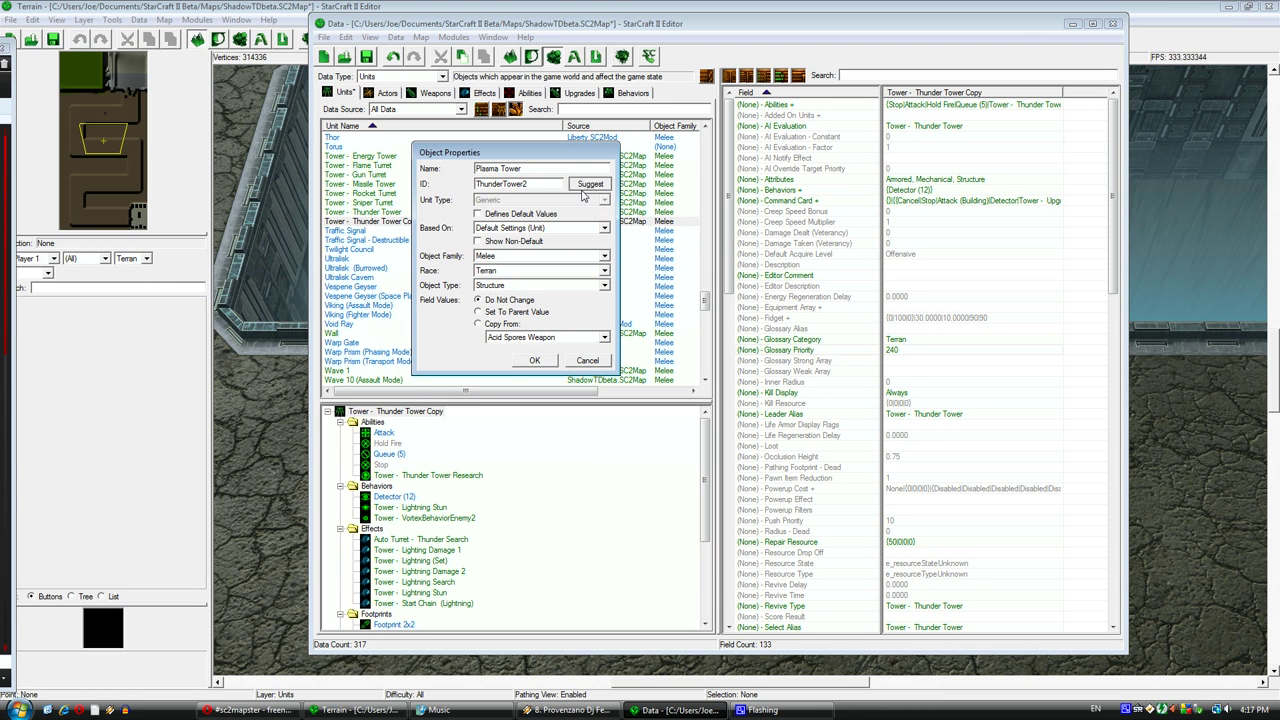
{"action": "left_click", "coordinate": [541, 364]}
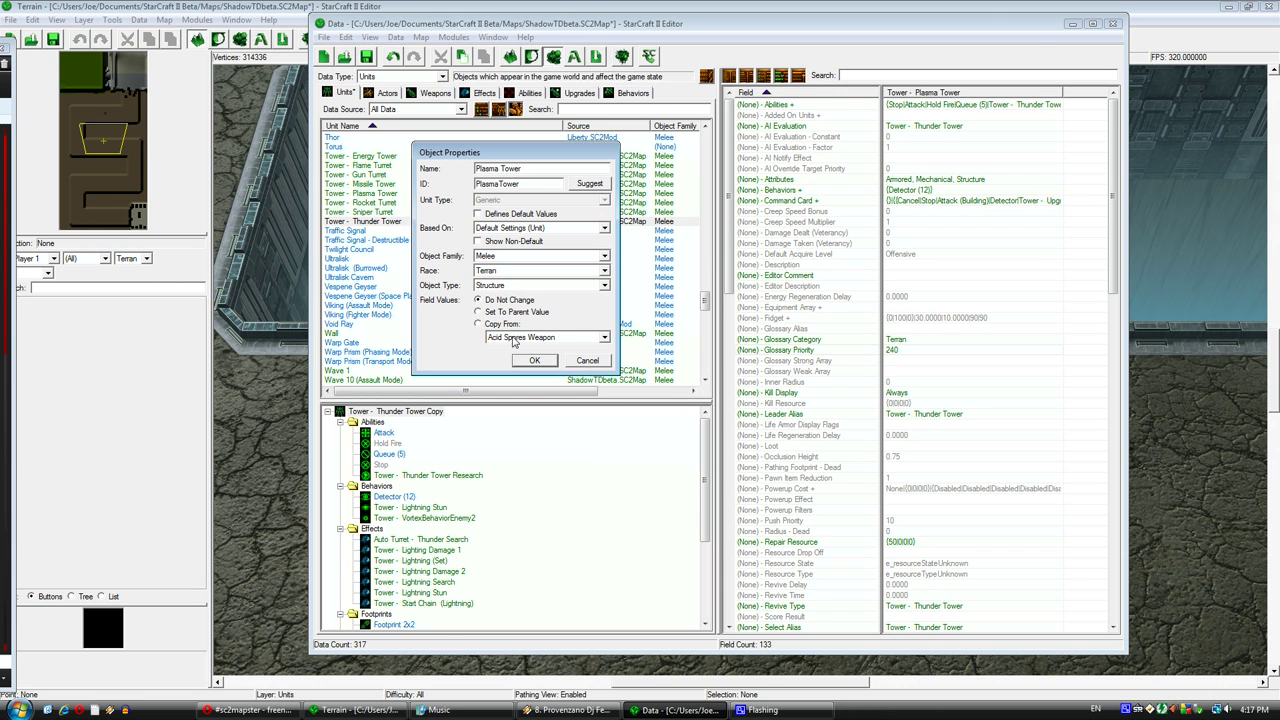
{"action": "left_click", "coordinate": [396, 195]}
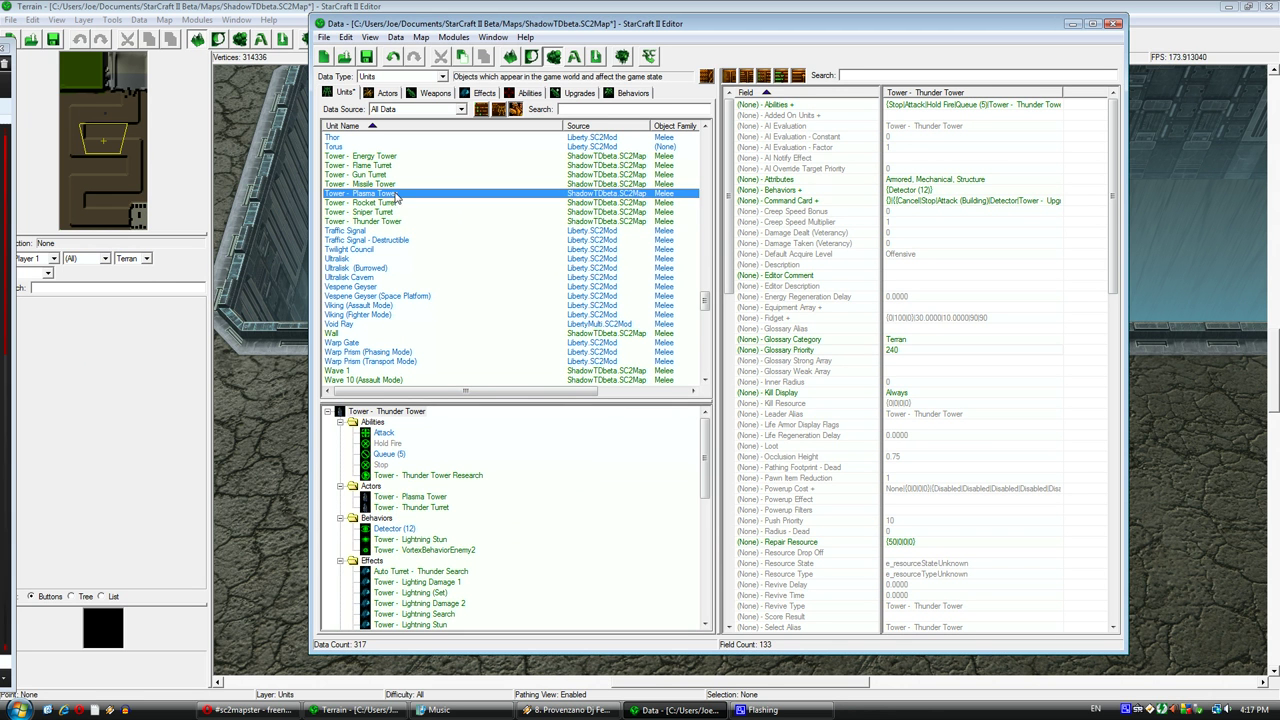
- Set the unit's AI Evaluation to Tower - Plasma Tower
{"action": "double_click", "coordinate": [942, 127]}
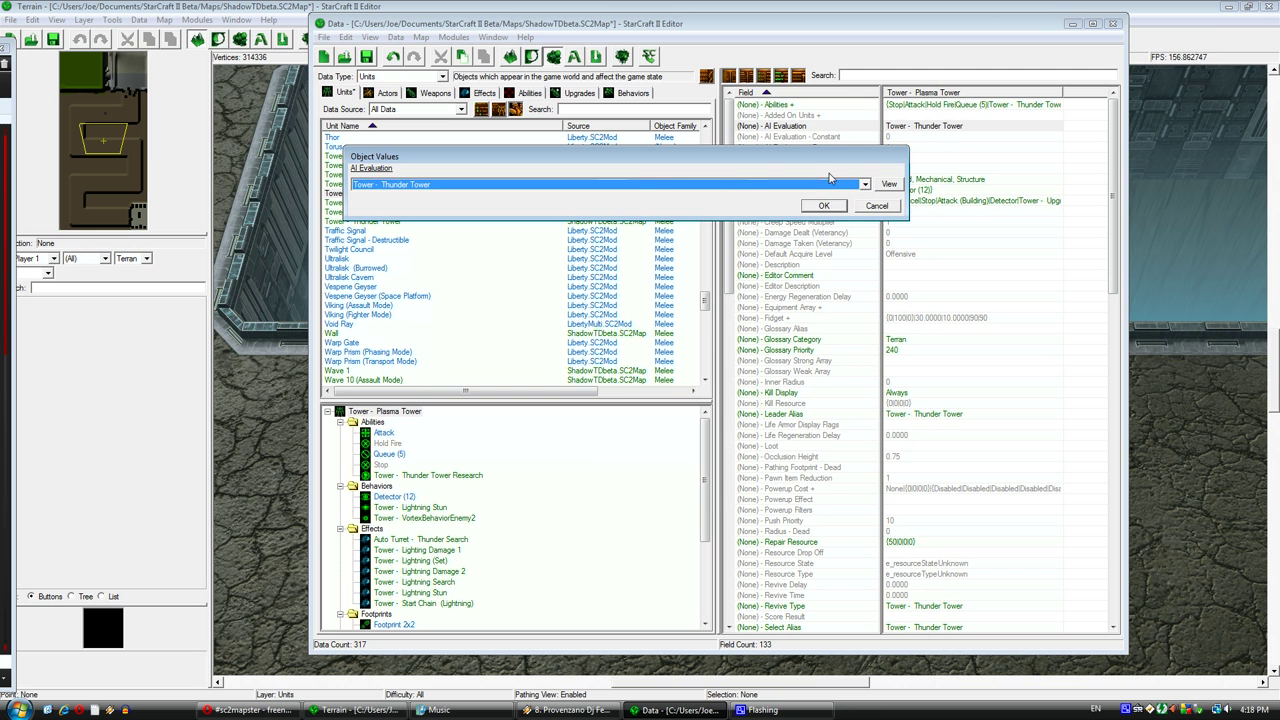
{"action": "left_click", "coordinate": [661, 188]}
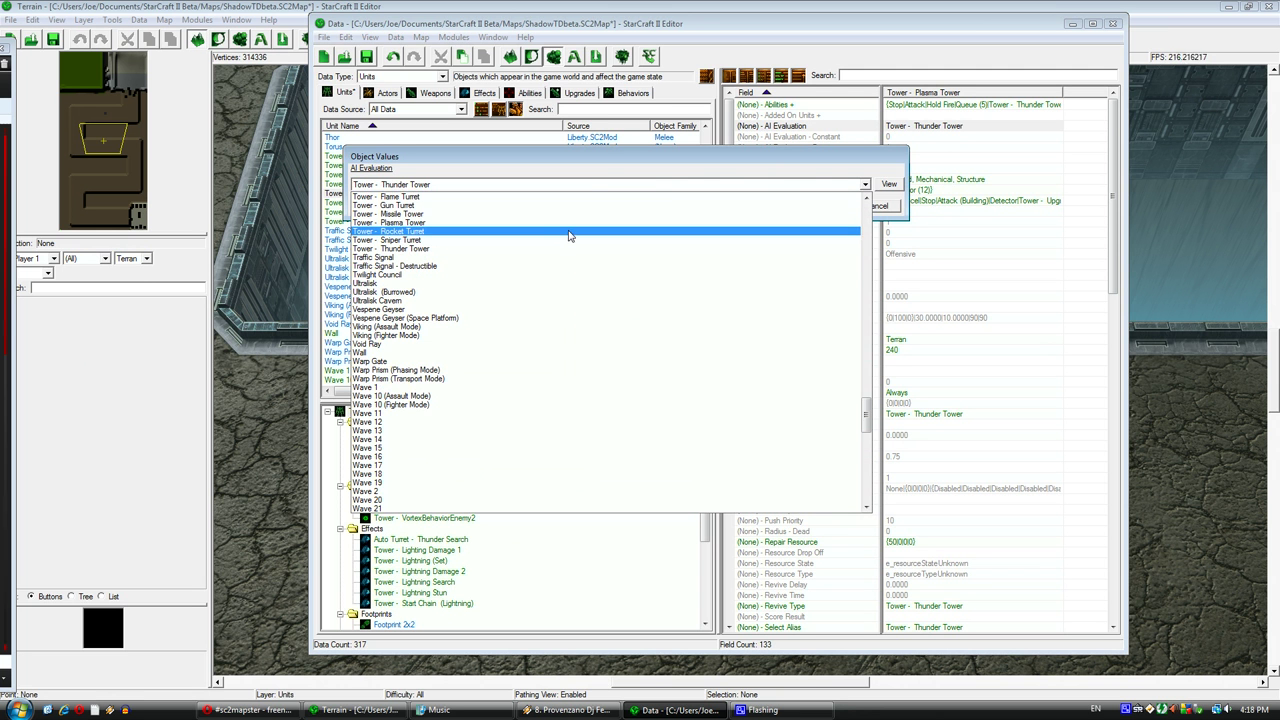
{"action": "left_click", "coordinate": [568, 224]}
{"action": "left_click", "coordinate": [819, 208]}
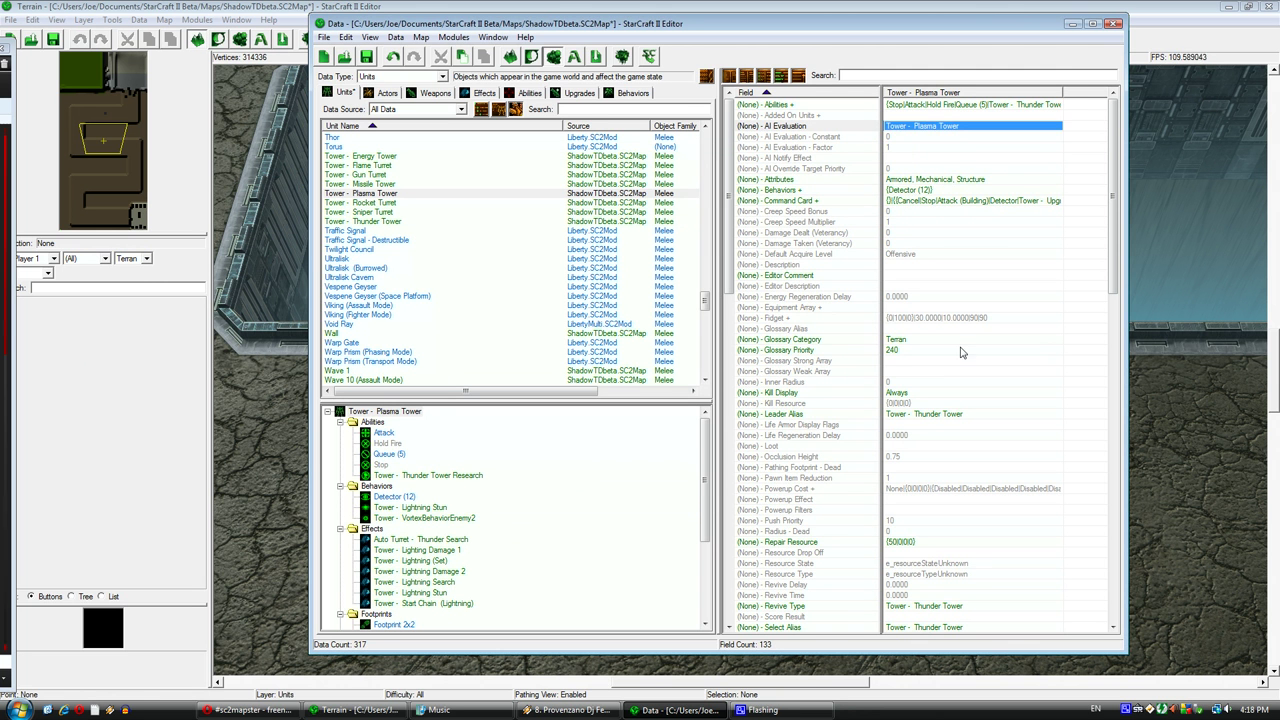
- Set Leader Alias, Revive Type, Select Alias and Subgroup Alias to Tower - Plasma Tower
{"action": "left_click", "coordinate": [941, 414]}
{"action": "type", "text": "Tower - Plasma Tower"}
{"action": "scroll", "coordinate": [944, 440], "scroll_direction": "down", "scroll_amount": 8}
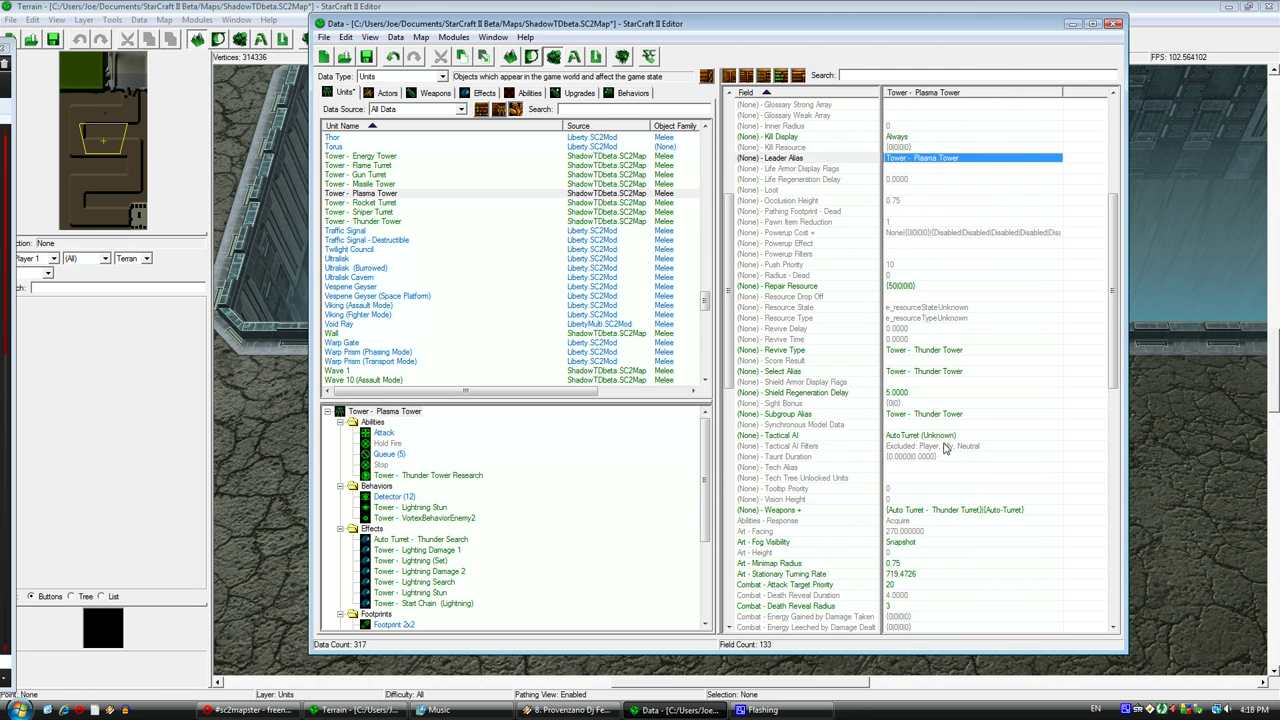
{"action": "left_click", "coordinate": [940, 350]}
{"action": "type", "text": "Tower - Plasma Tower"}
{"action": "left_click", "coordinate": [940, 371]}
{"action": "type", "text": "Tower - Plasma Tower"}
{"action": "left_click_drag", "start_coordinate": [940, 403], "coordinate": [942, 414]}
{"action": "type", "text": "Tower - Plasma Tower"}
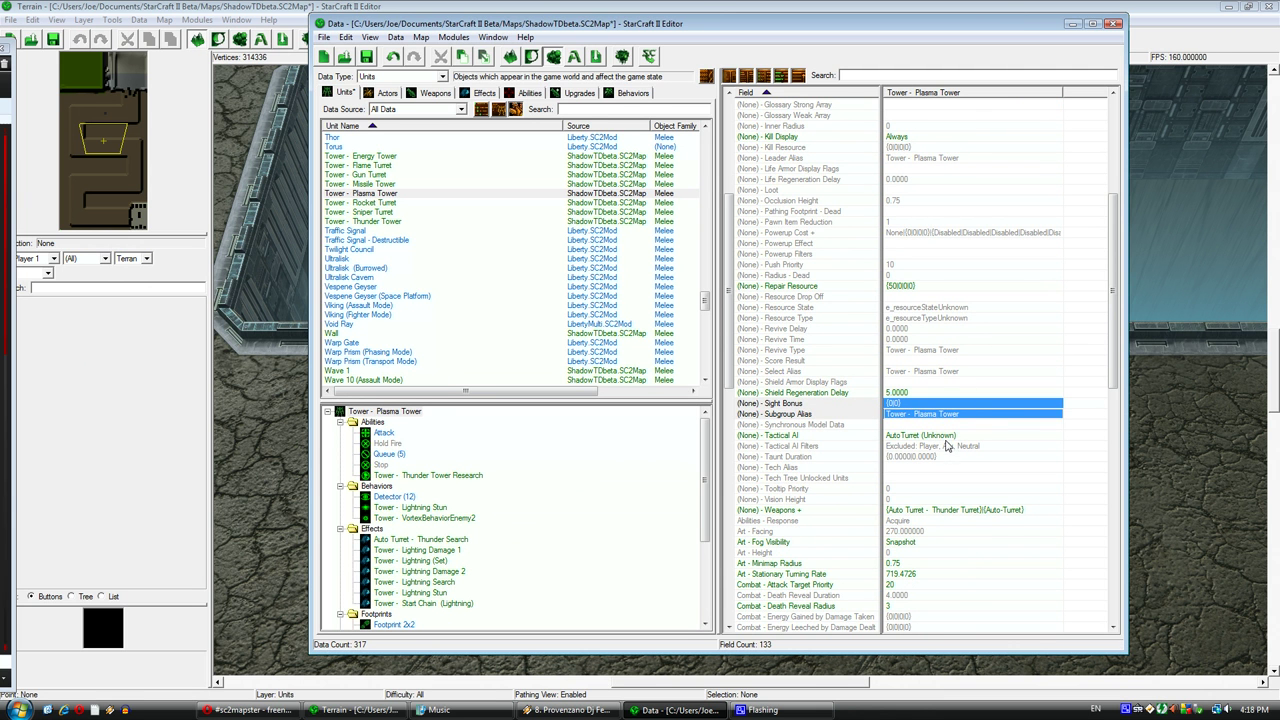
{"action": "left_click", "coordinate": [944, 416]}
{"action": "scroll", "coordinate": [992, 470], "scroll_direction": "up", "scroll_amount": 8}
- Remove the Thunder Tower Research ability from the unit's abilities
{"action": "double_click", "coordinate": [1013, 105]}
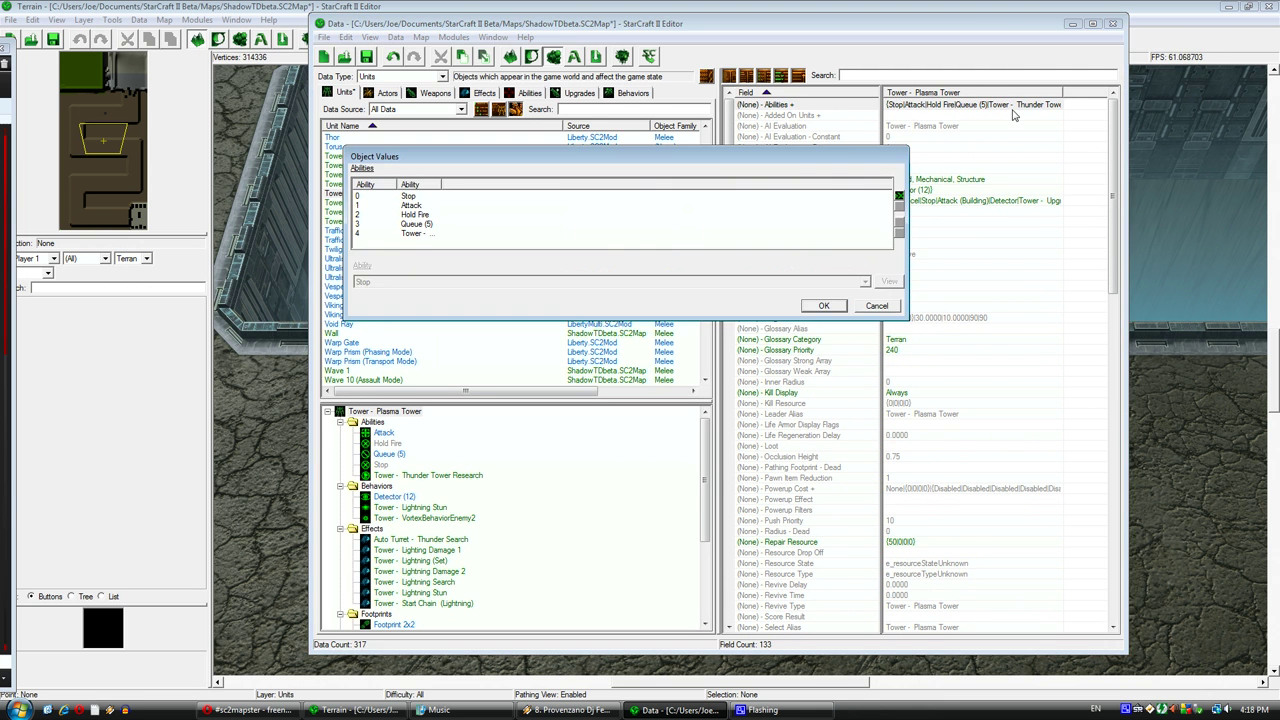
{"action": "left_click", "coordinate": [424, 233]}
{"action": "left_click", "coordinate": [898, 211]}
{"action": "left_click", "coordinate": [823, 305]}
{"action": "double_click", "coordinate": [990, 200]}
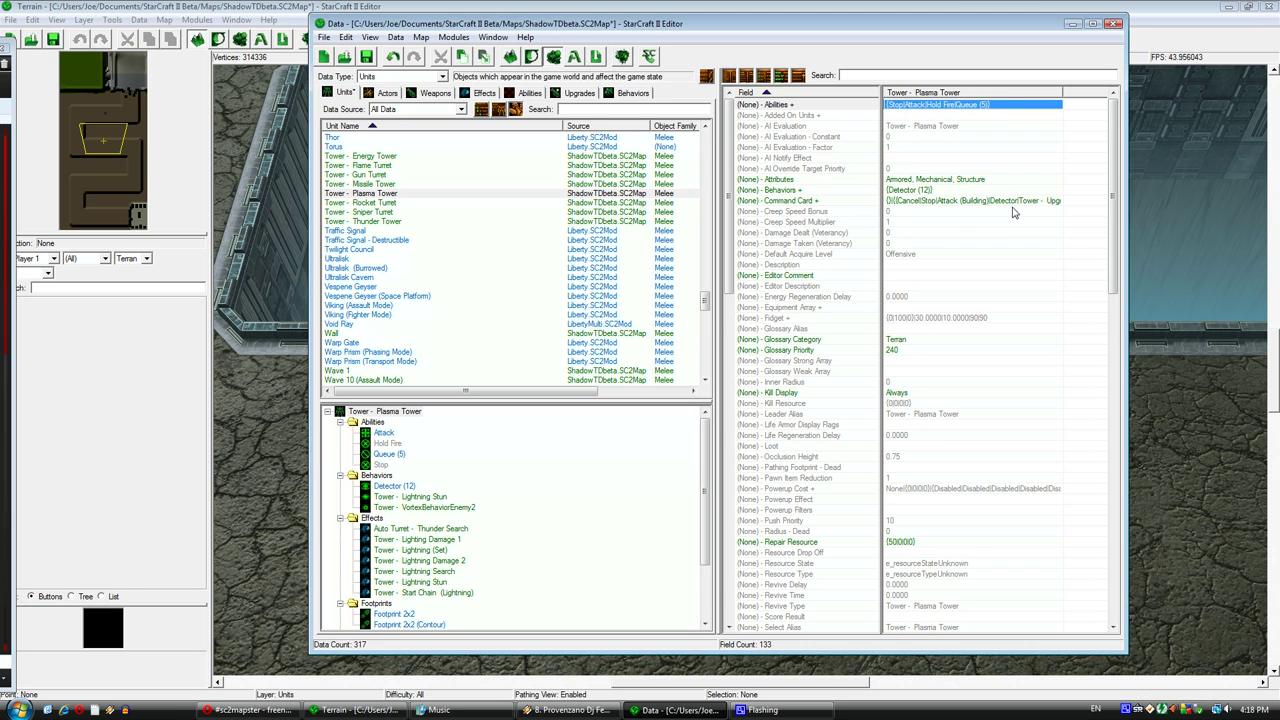
- Remove the Upgrade Thunder Multi, Detector and Upgrade Attack Range buttons from the command card
{"action": "left_click", "coordinate": [363, 246]}
{"action": "left_click", "coordinate": [430, 250]}
{"action": "left_click", "coordinate": [406, 246]}
{"action": "left_click", "coordinate": [897, 288]}
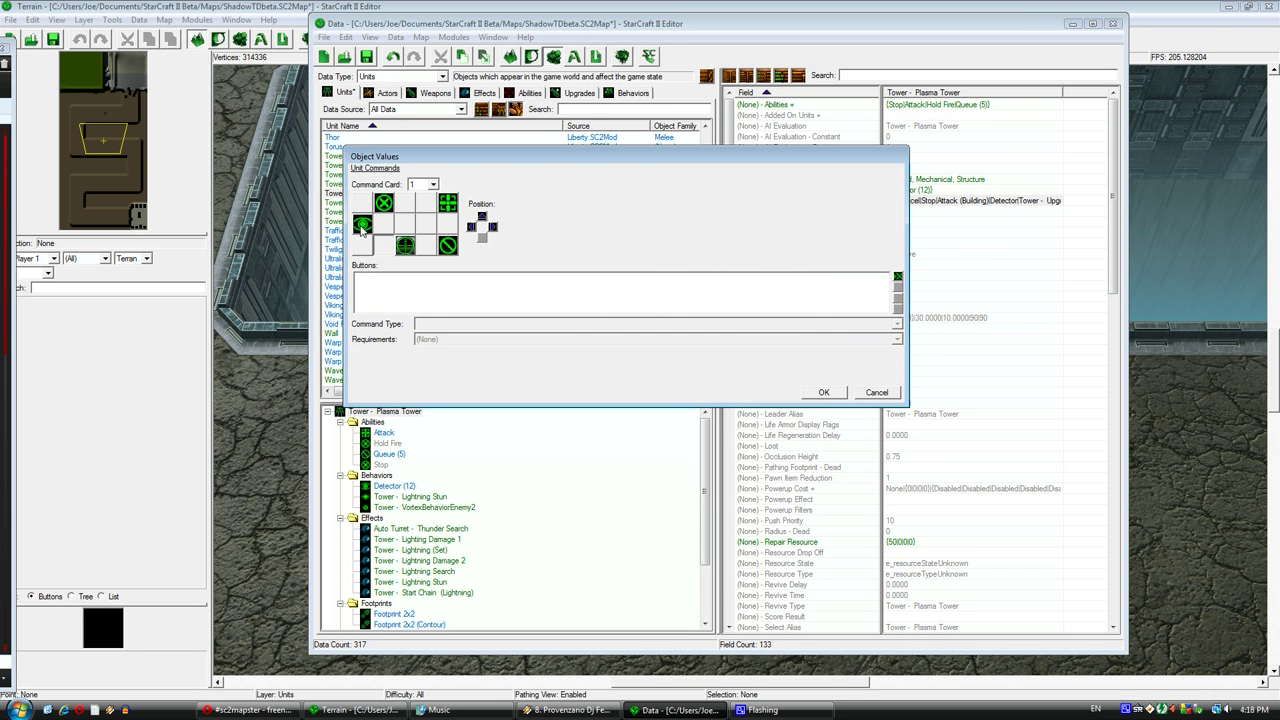
{"action": "left_click", "coordinate": [363, 228]}
{"action": "left_click", "coordinate": [897, 289]}
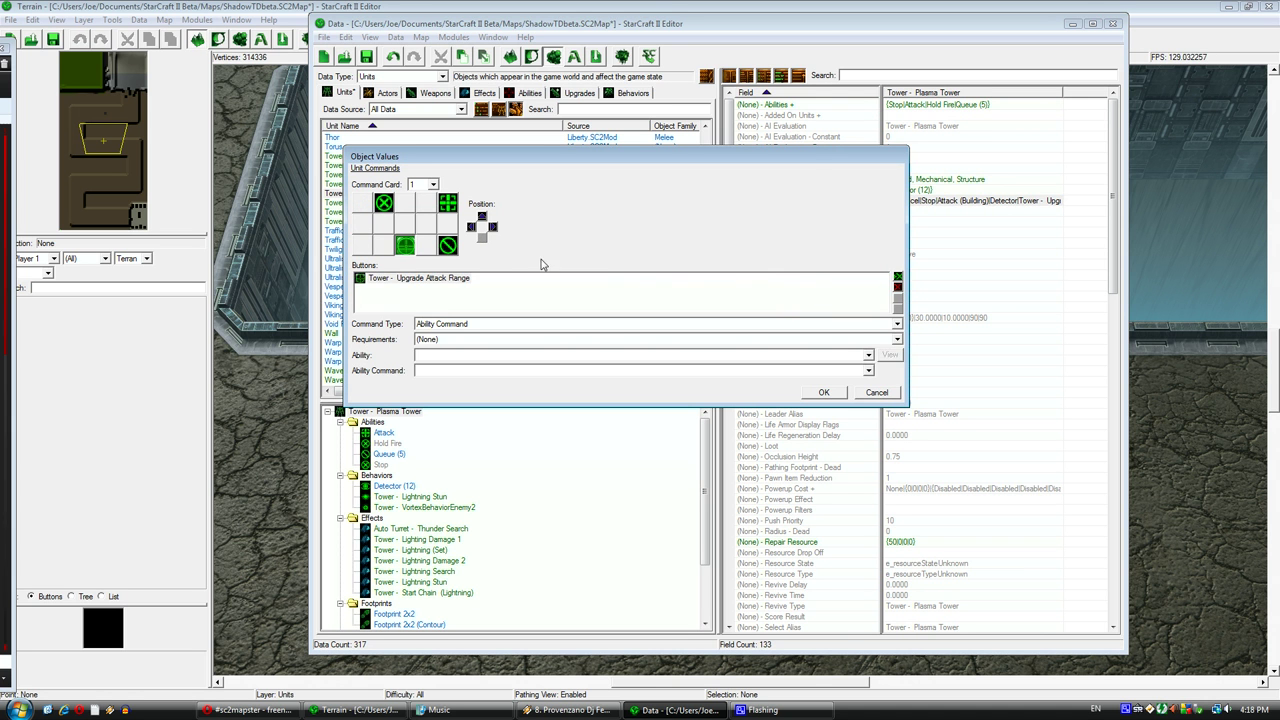
{"action": "left_click", "coordinate": [897, 289]}
- Move Stop one slot right and add a Hold Fire button beside it
{"action": "left_click", "coordinate": [381, 210]}
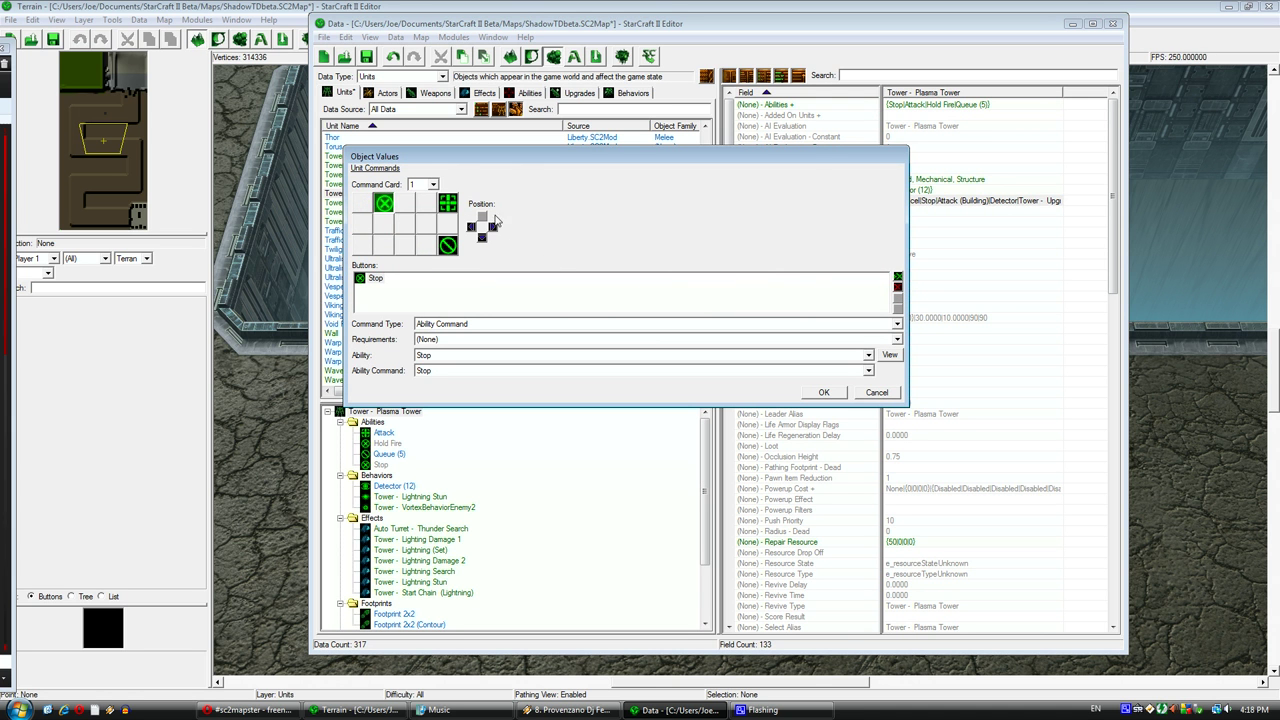
{"action": "left_click", "coordinate": [493, 228]}
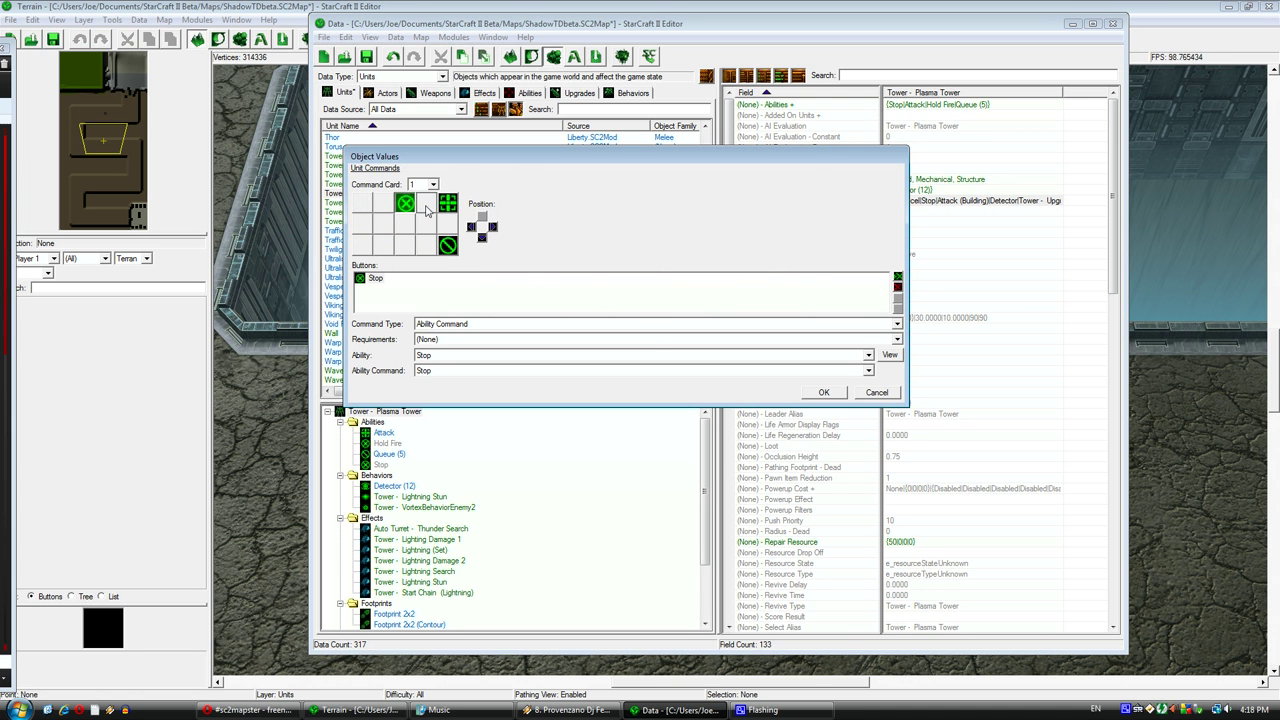
{"action": "left_click", "coordinate": [432, 222]}
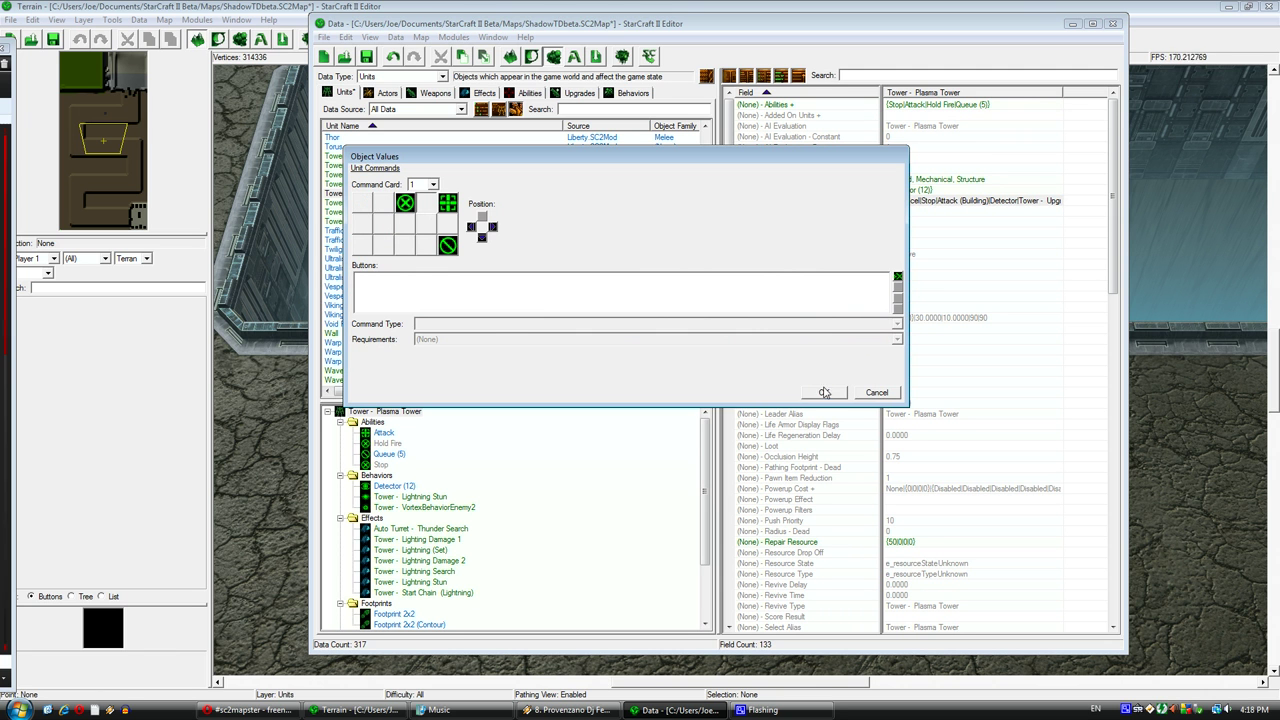
{"action": "left_click", "coordinate": [898, 280]}
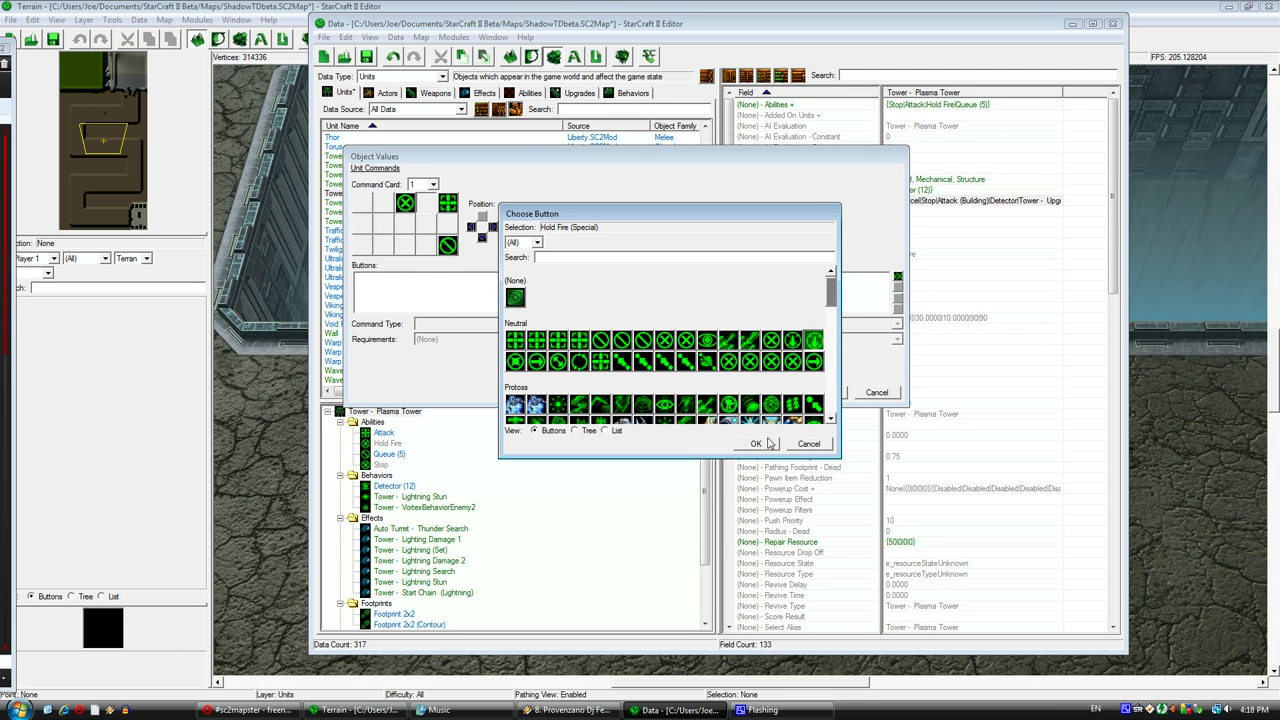
{"action": "left_click", "coordinate": [792, 340]}
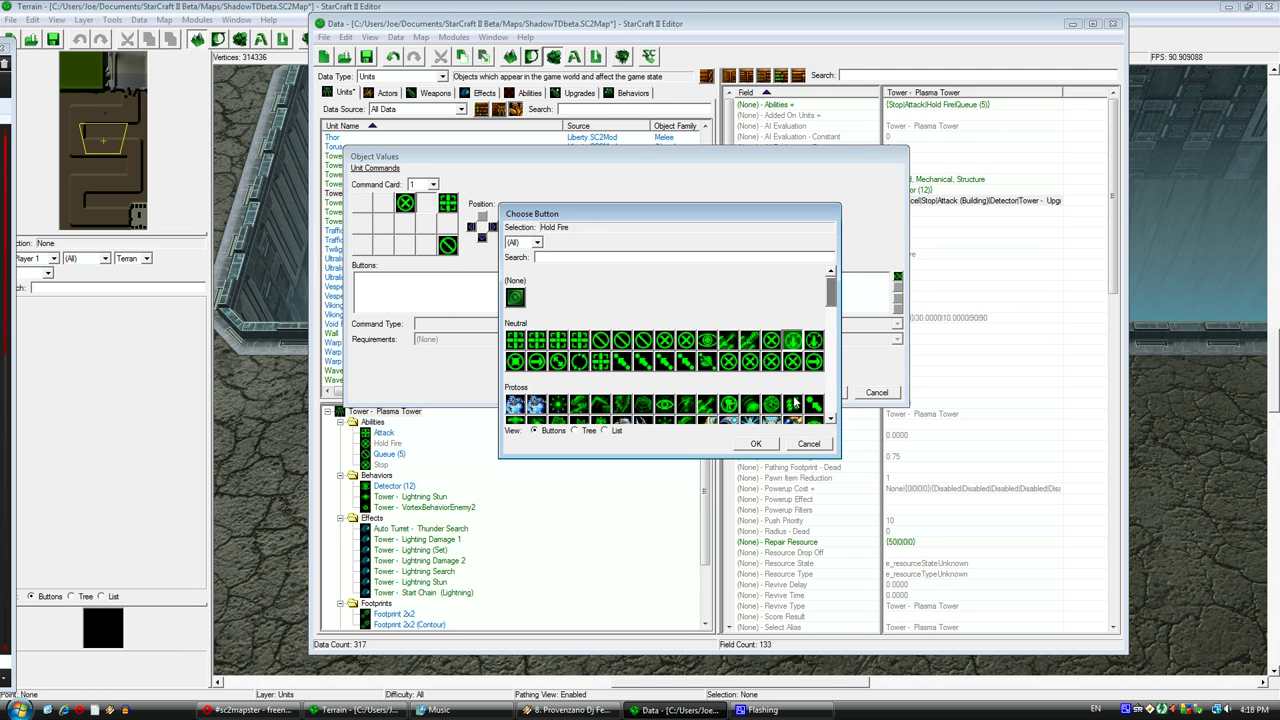
{"action": "left_click", "coordinate": [756, 443]}
- Make the Hold Fire button an Ability Command using the Hold Fire ability command
{"action": "left_click", "coordinate": [466, 325]}
{"action": "left_click", "coordinate": [483, 349]}
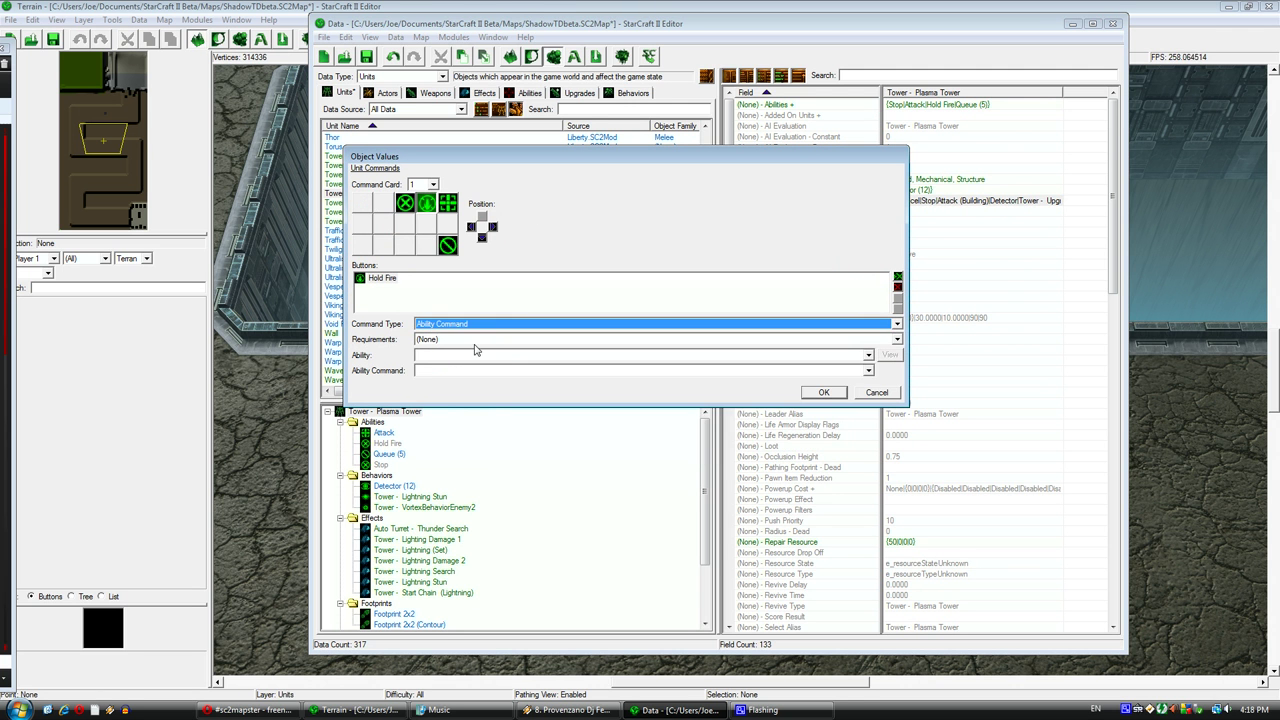
{"action": "left_click", "coordinate": [460, 355]}
{"action": "left_click", "coordinate": [484, 386]}
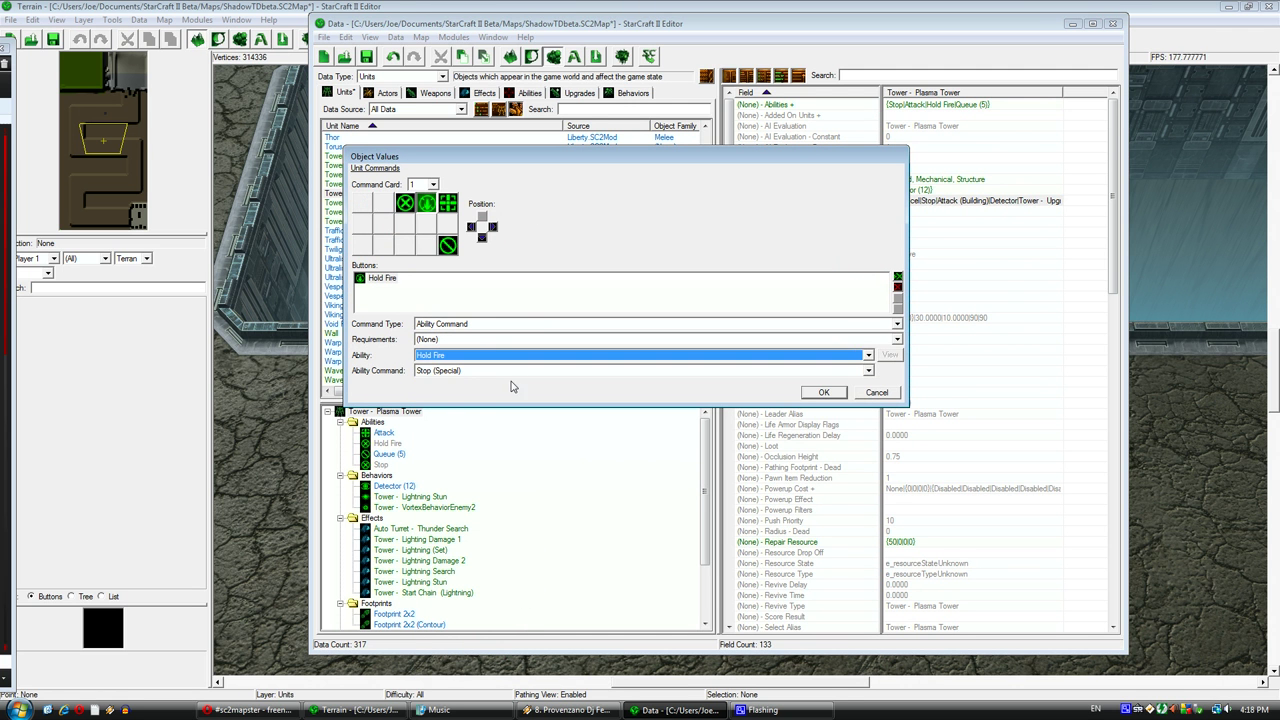
{"action": "left_click", "coordinate": [515, 373]}
{"action": "left_click", "coordinate": [570, 399]}
{"action": "left_click", "coordinate": [820, 392]}
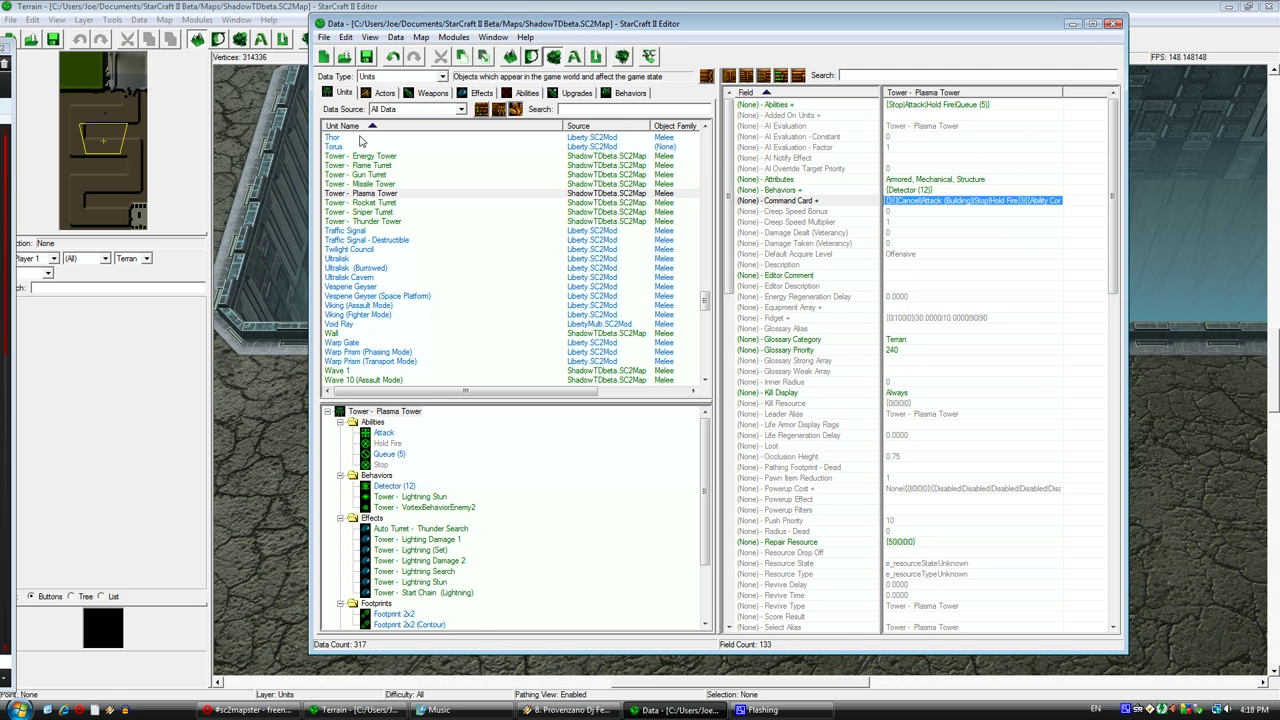
- Duplicate the Photon Cannon actor in the actor data
{"action": "left_click", "coordinate": [384, 93]}
{"action": "left_click", "coordinate": [405, 333]}
{"action": "scroll", "coordinate": [407, 348], "scroll_direction": "down", "scroll_amount": 5}
{"action": "left_click", "coordinate": [375, 243]}
{"action": "right_click", "coordinate": [375, 243]}
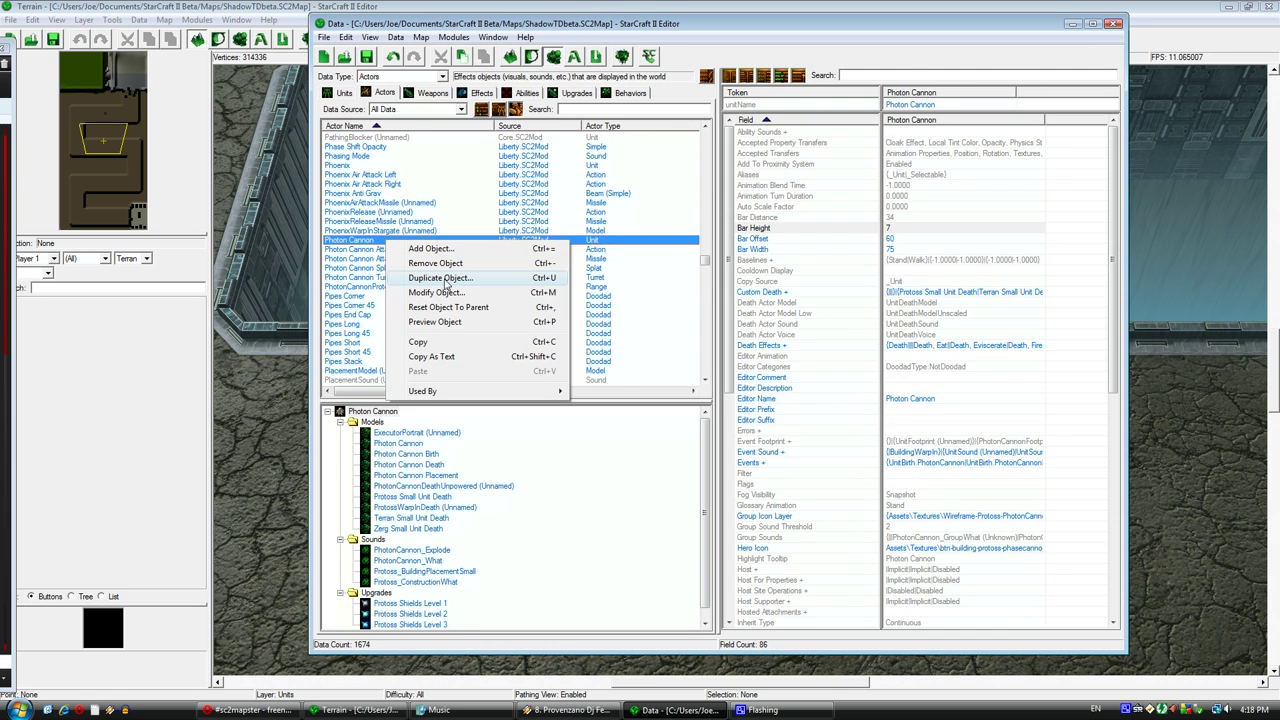
{"action": "left_click", "coordinate": [440, 290]}
{"action": "left_click", "coordinate": [708, 558]}
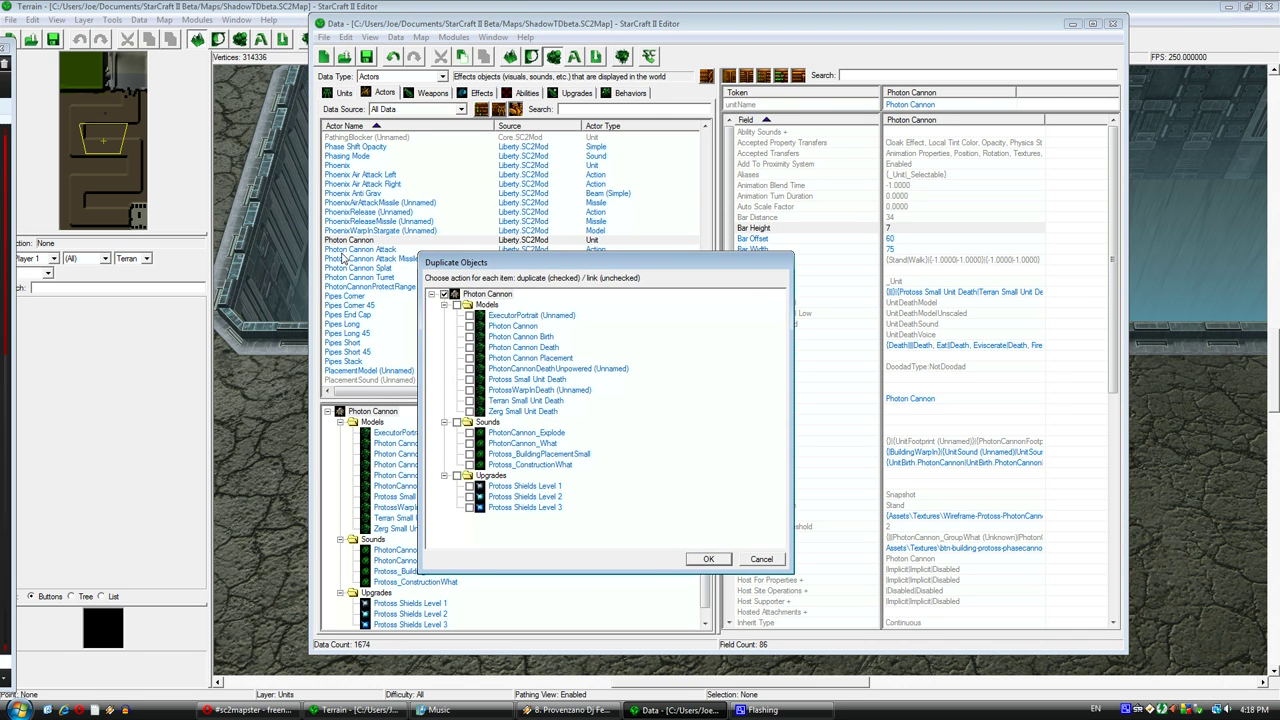
- Name the Photon Cannon copy Plasma Tower
{"action": "double_click", "coordinate": [383, 272]}
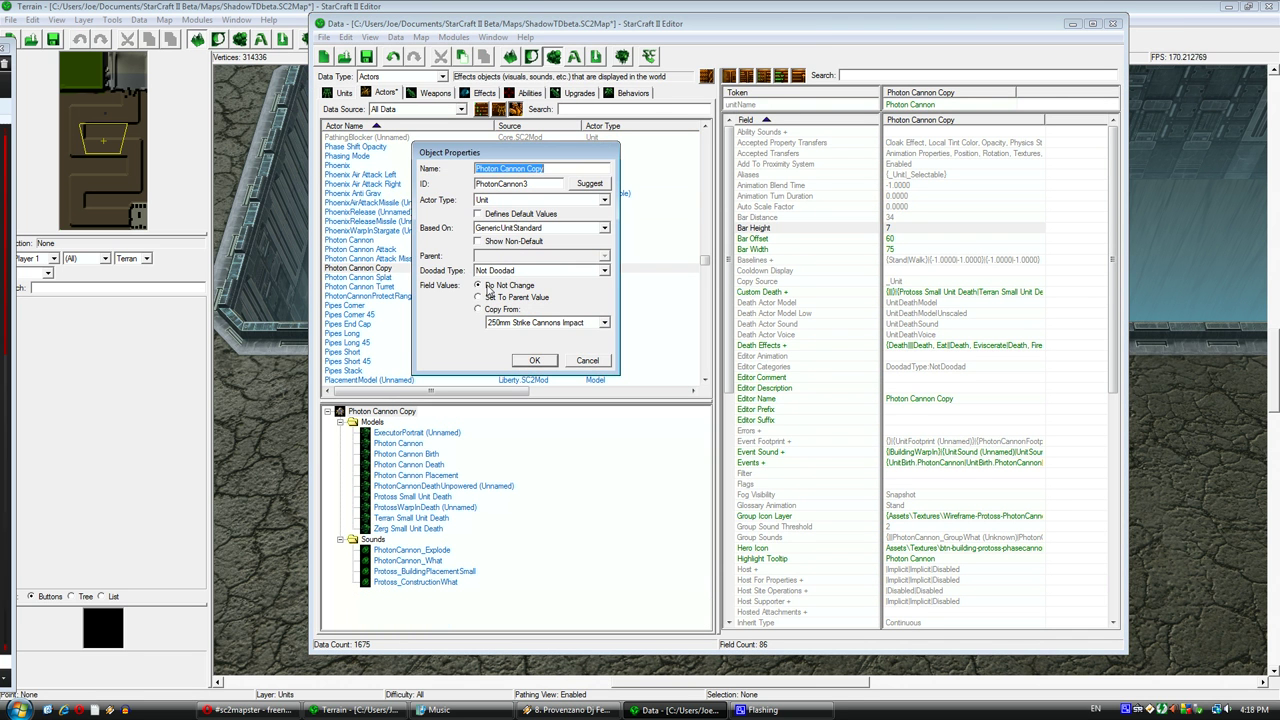
{"action": "type", "text": "Phot"}
{"action": "type", "text": "o"}
{"action": "type", "text": "ma"}
{"action": "type", "text": " Tower"}
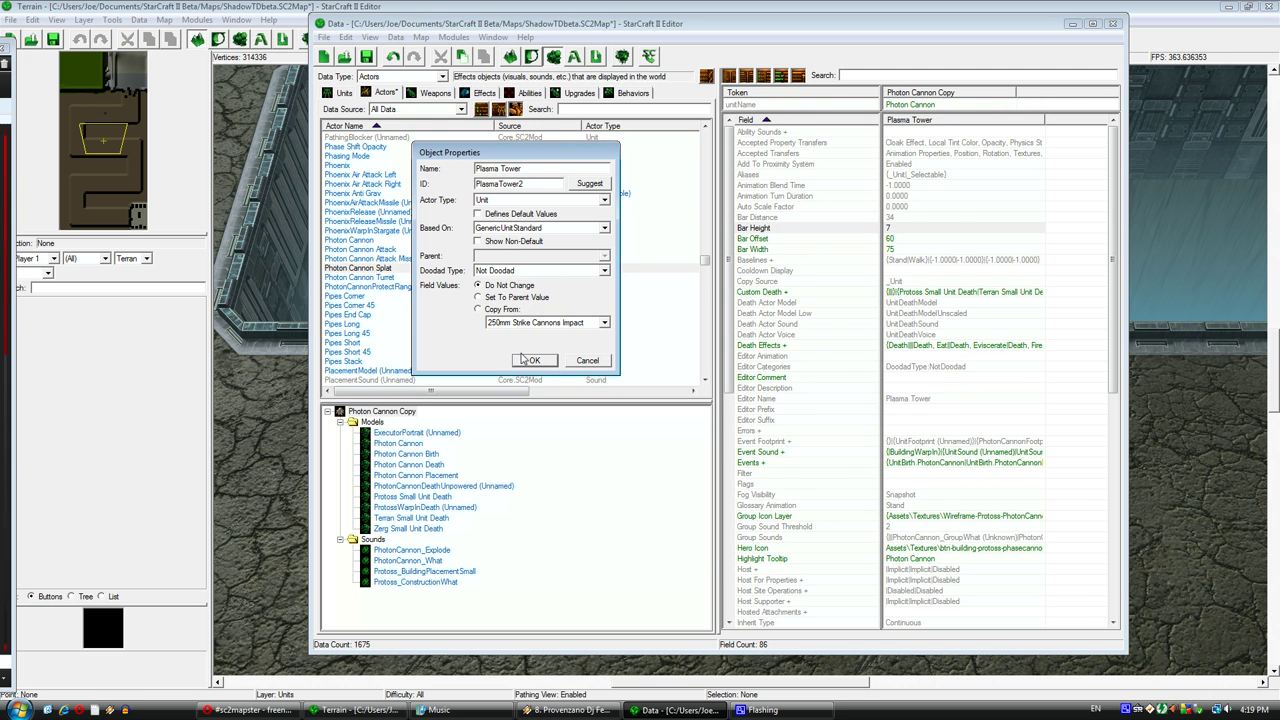
{"action": "left_click", "coordinate": [530, 360]}
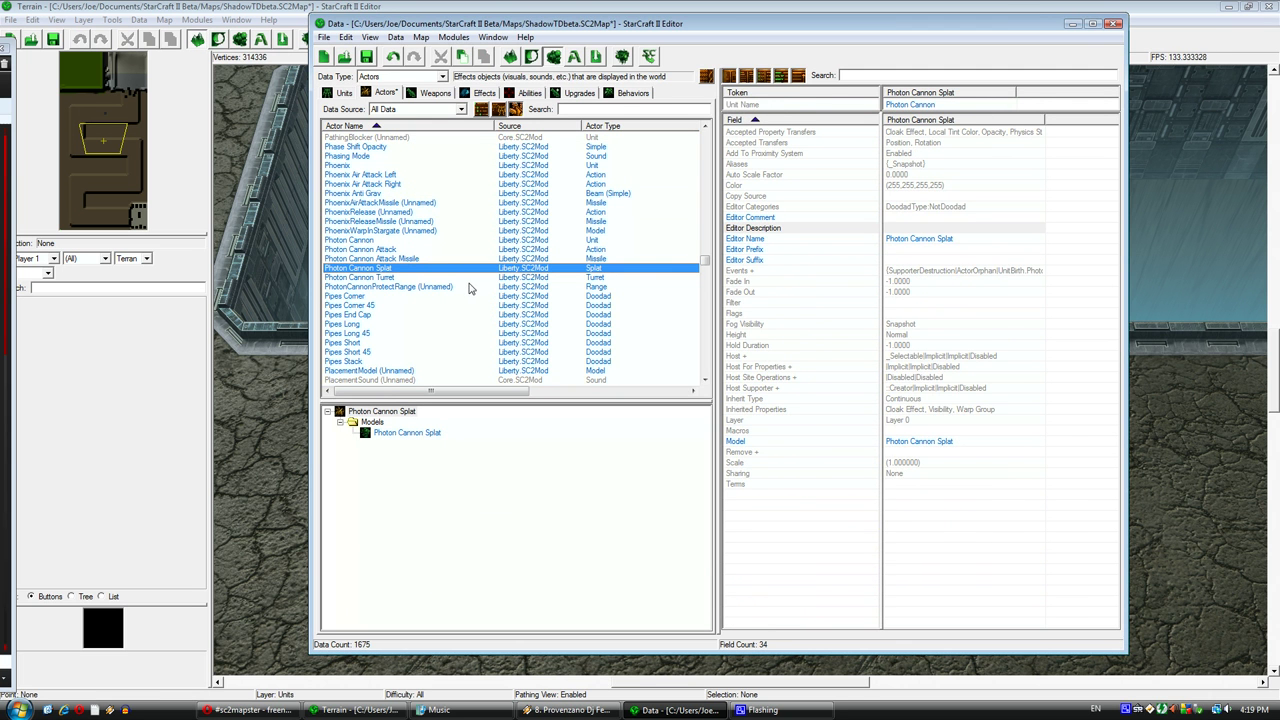
- Give the new Plasma Tower actor the editor prefix 'Tower -'
{"action": "key", "text": "Down"}
{"action": "key", "text": "Down"}
{"action": "key", "text": "Down"}
{"action": "key", "text": "Down"}
{"action": "scroll", "coordinate": [482, 334], "scroll_direction": "down", "scroll_amount": 5}
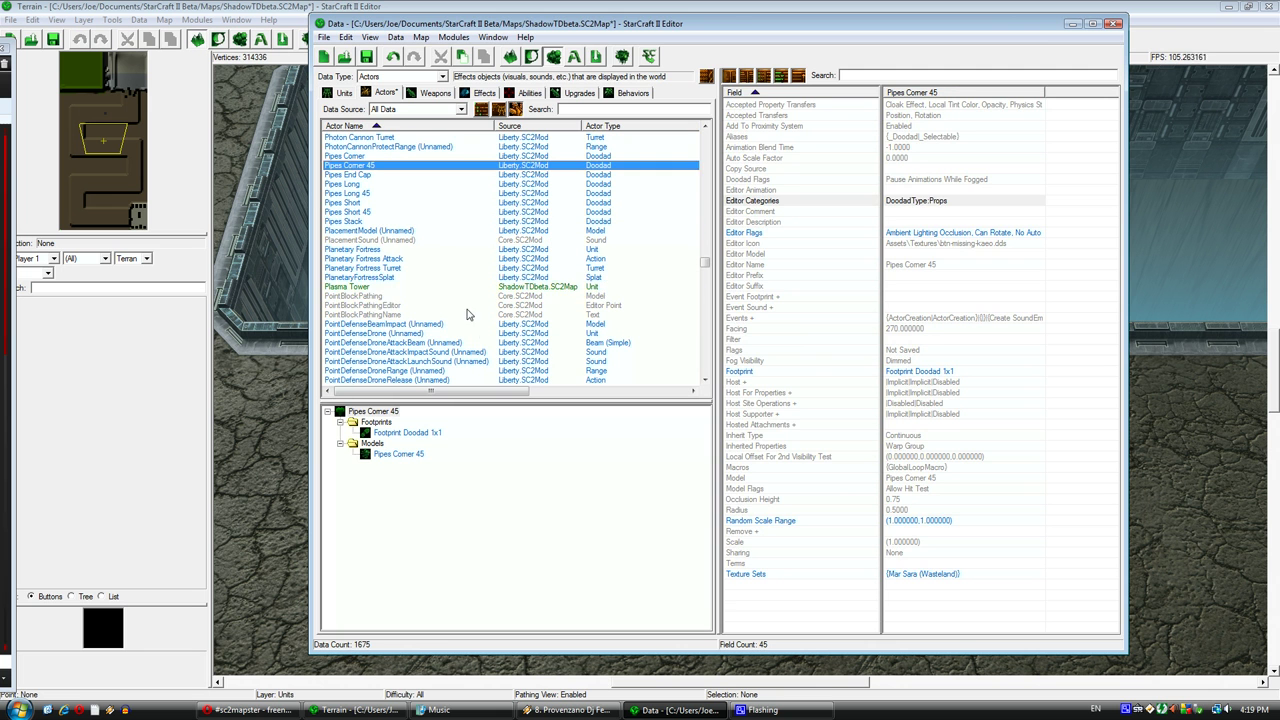
{"action": "left_click", "coordinate": [463, 288]}
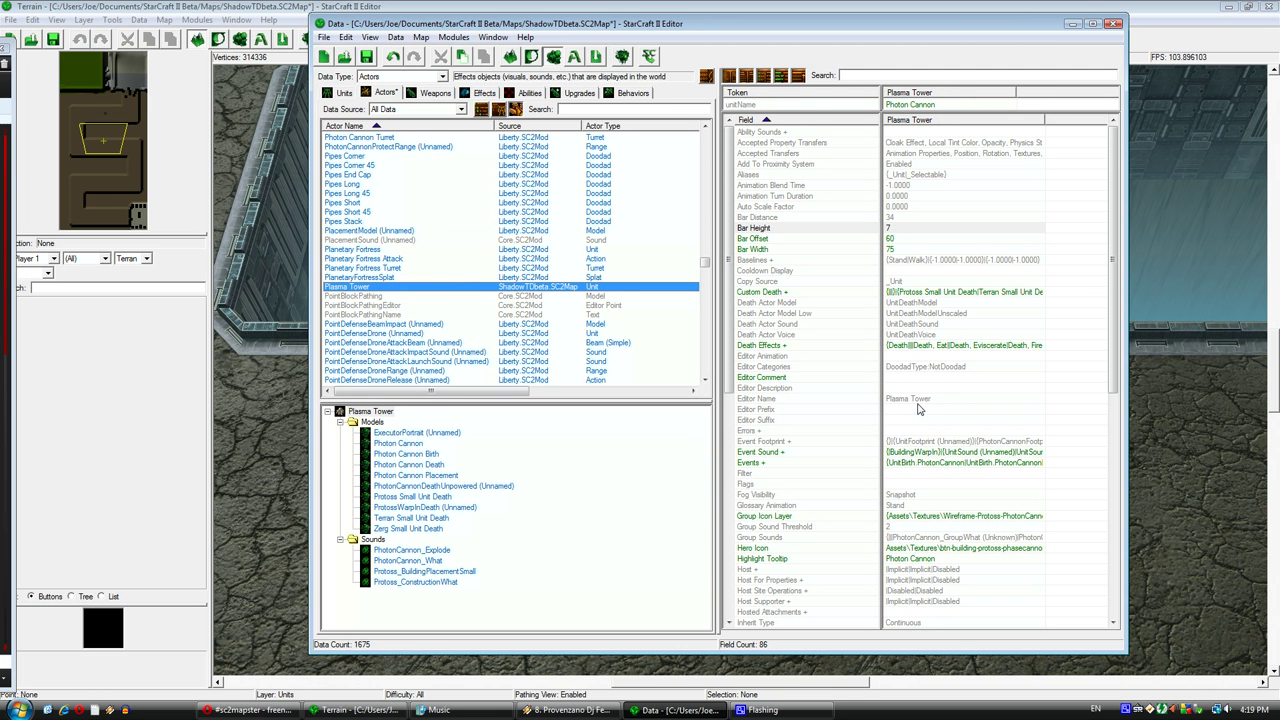
{"action": "double_click", "coordinate": [915, 411]}
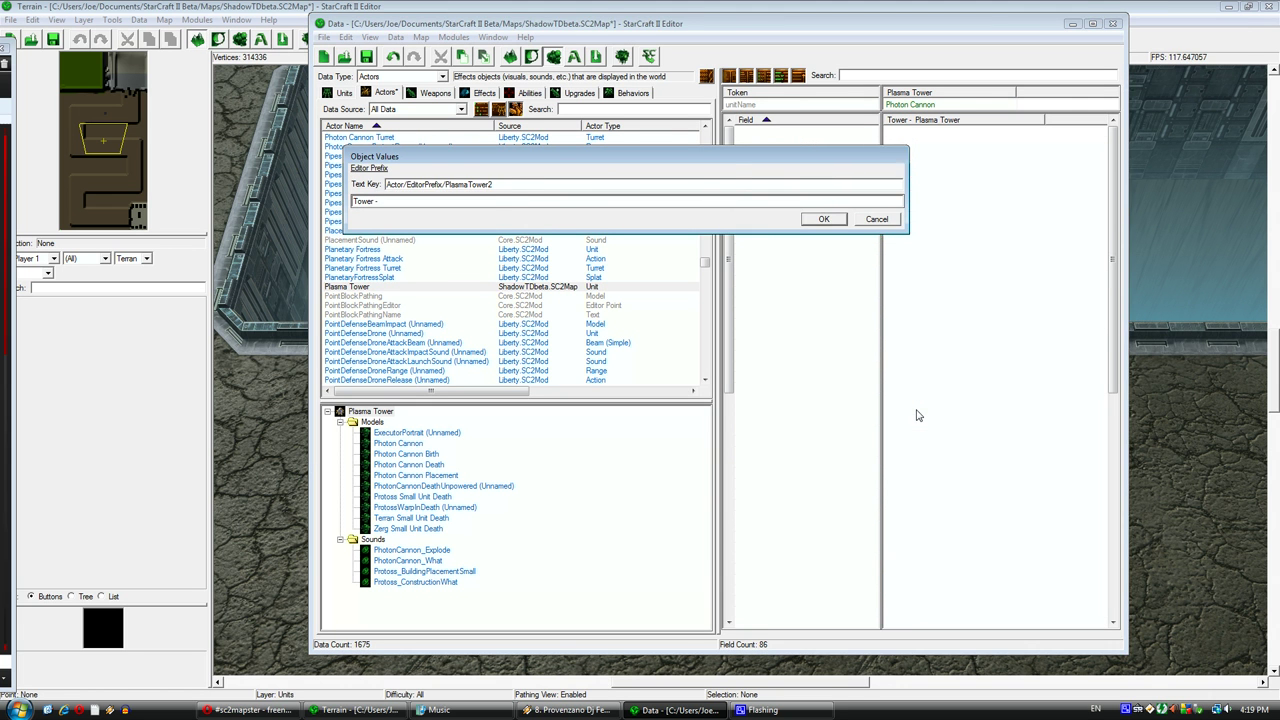
{"action": "key", "text": "Return"}
{"action": "double_click", "coordinate": [474, 291]}
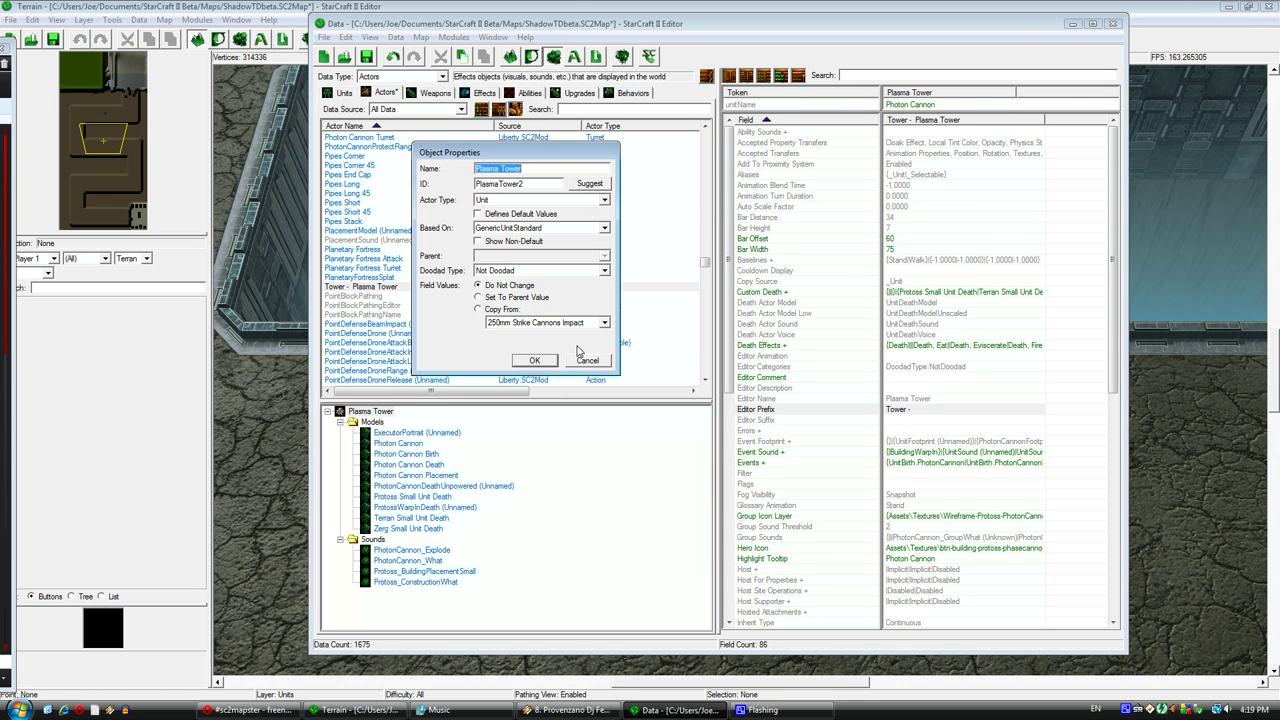
{"action": "key", "text": "Escape"}
{"action": "left_click", "coordinate": [427, 374]}
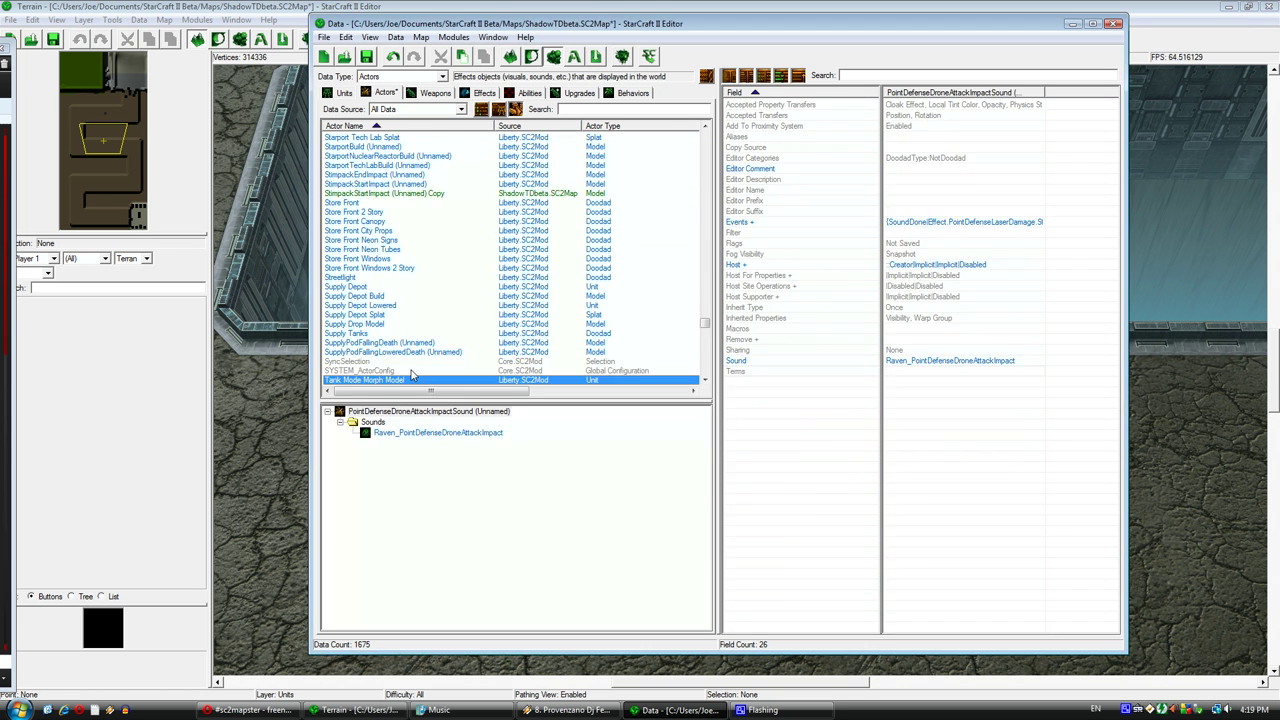
- Compare the two Tower - Plasma Tower actors and give the remaining one ID PlasmaTower
{"action": "scroll", "coordinate": [428, 362], "scroll_direction": "down", "scroll_amount": 15}
{"action": "scroll", "coordinate": [428, 362], "scroll_direction": "down", "scroll_amount": 12}
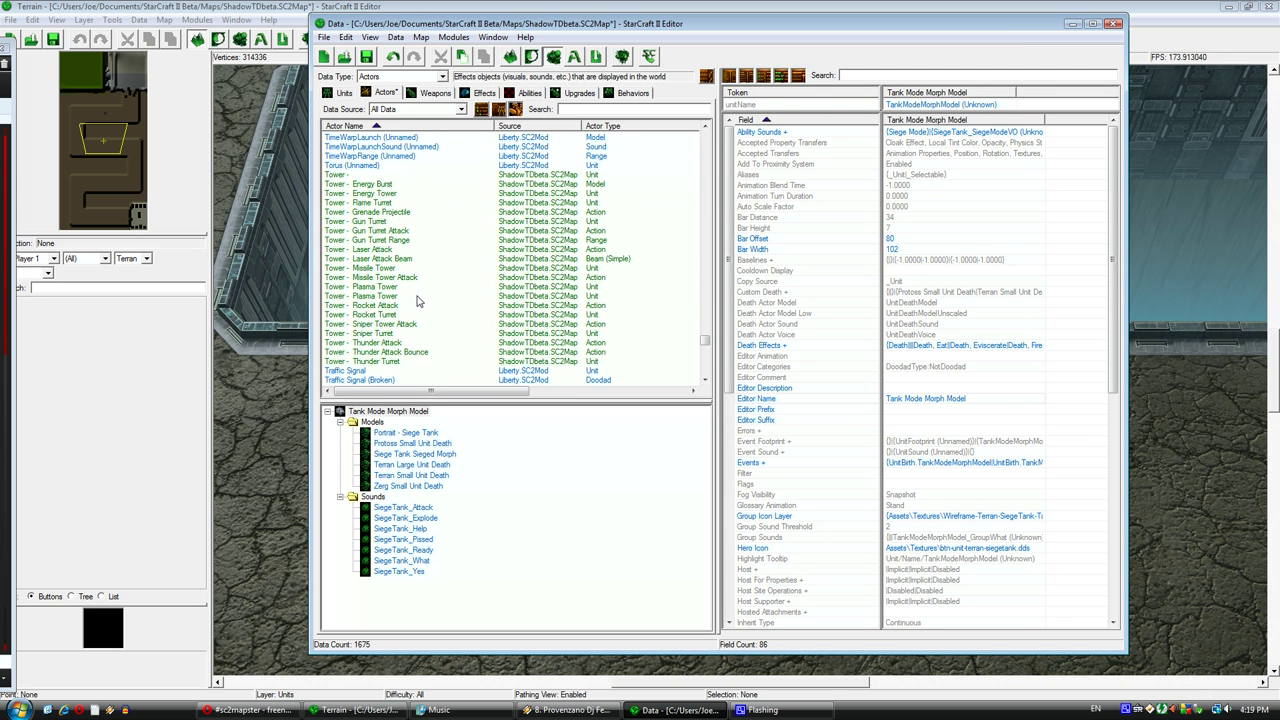
{"action": "left_click", "coordinate": [404, 297]}
{"action": "double_click", "coordinate": [407, 302]}
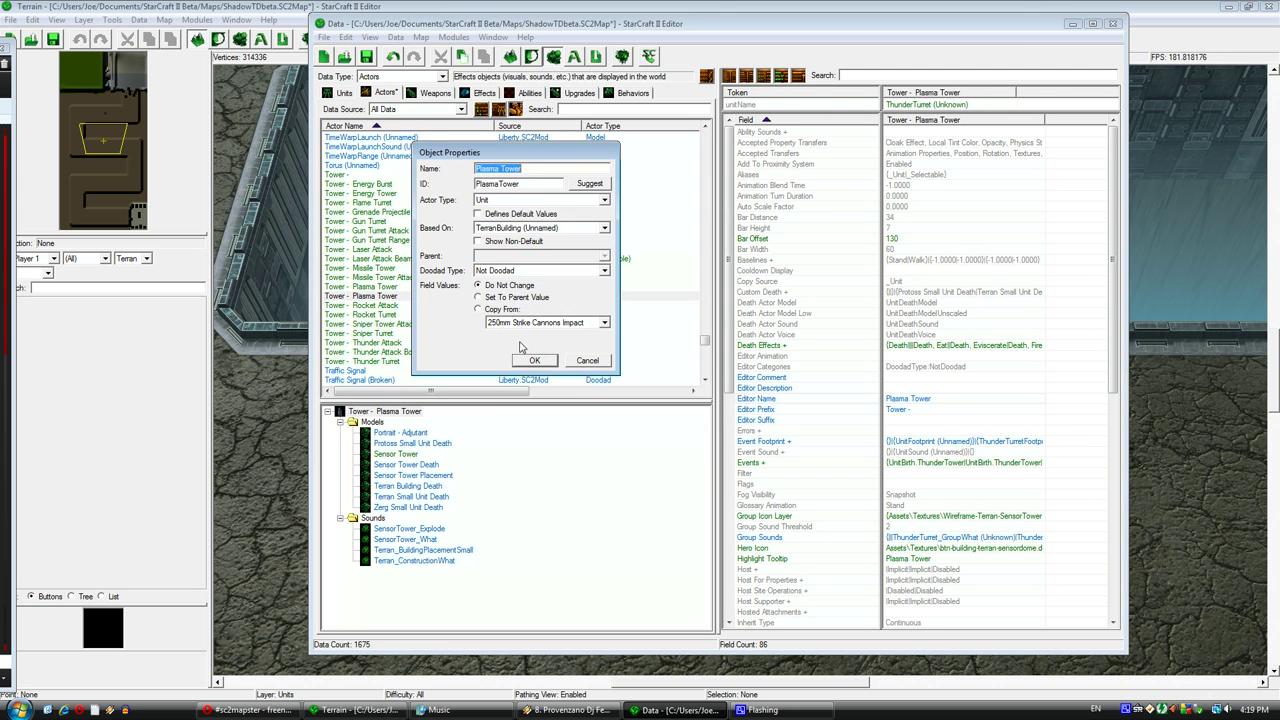
{"action": "key", "text": "Escape"}
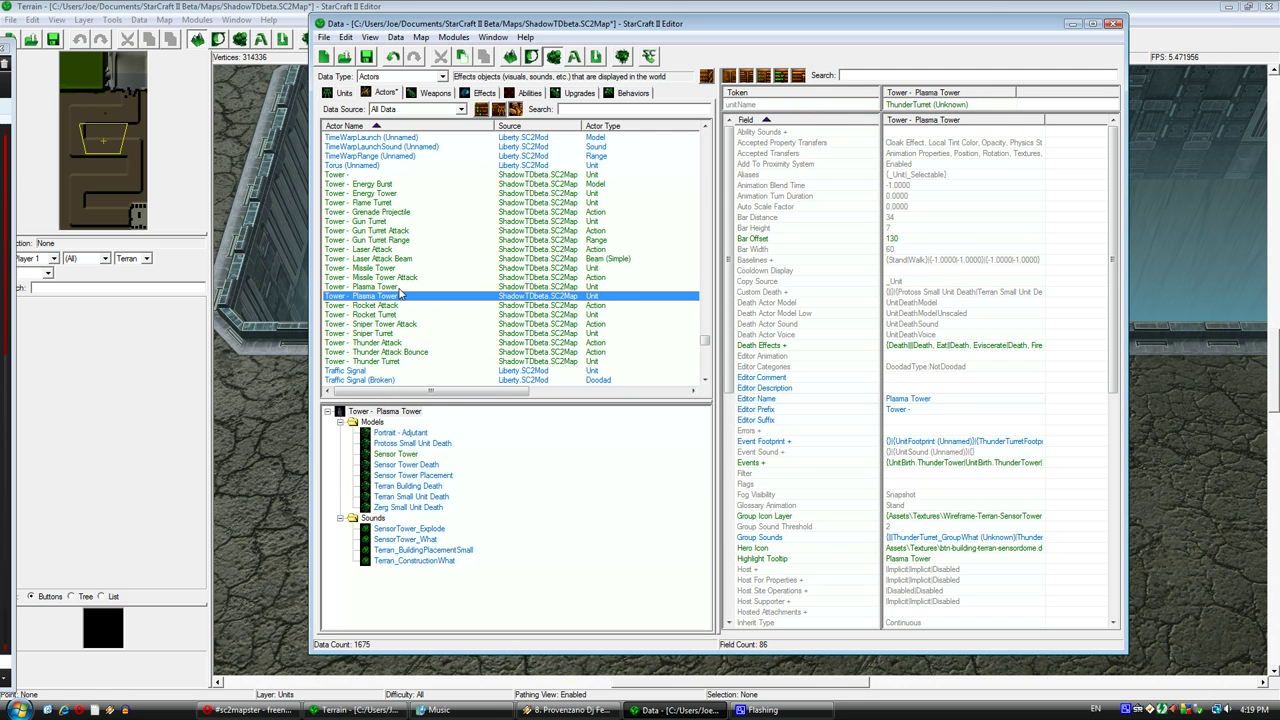
{"action": "left_click", "coordinate": [398, 288]}
{"action": "left_click", "coordinate": [404, 297]}
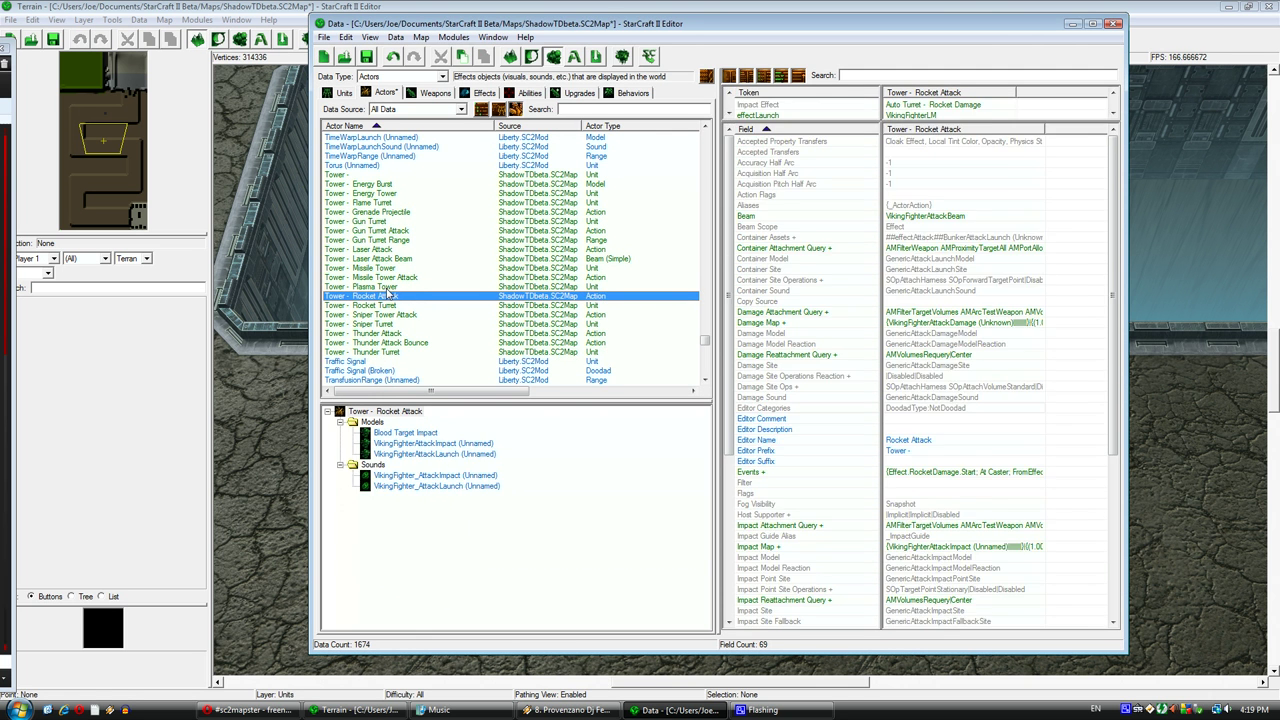
{"action": "double_click", "coordinate": [444, 288]}
{"action": "left_click", "coordinate": [588, 185]}
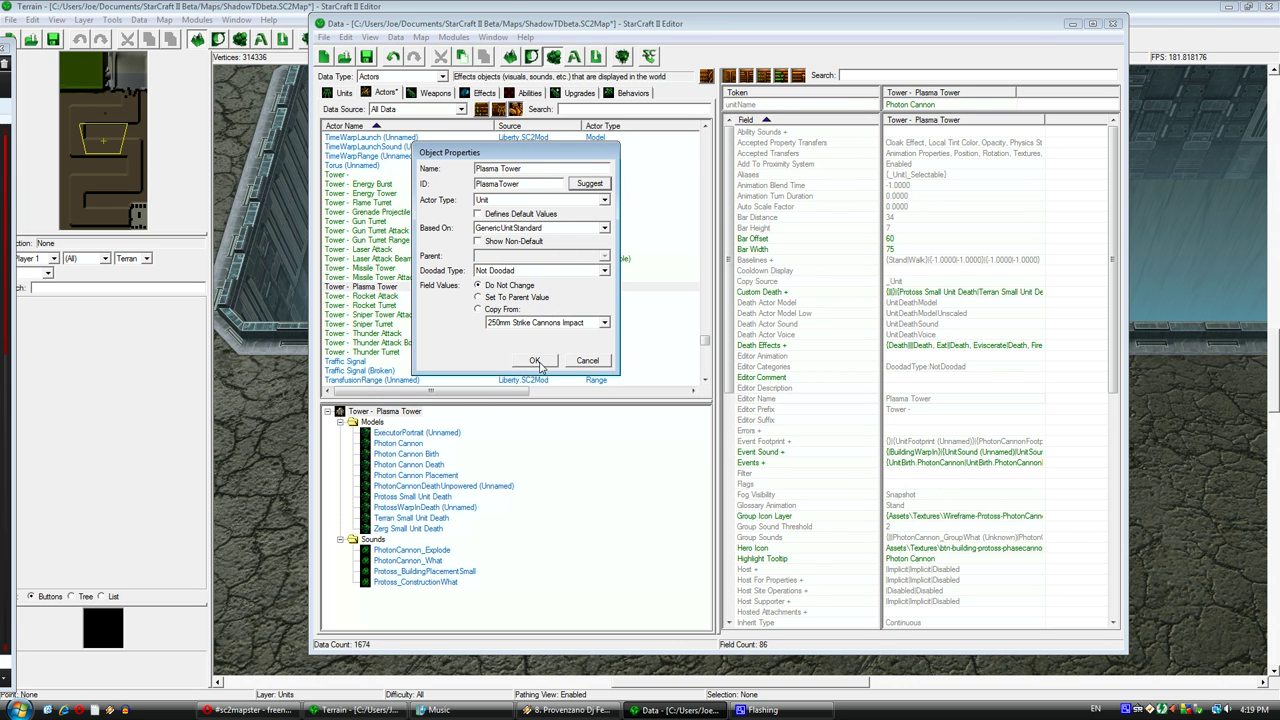
- Confirm ID PlasmaTower and change the unitName token from Photon Cannon to Tower - Plasma Tower
{"action": "key", "text": "Return"}
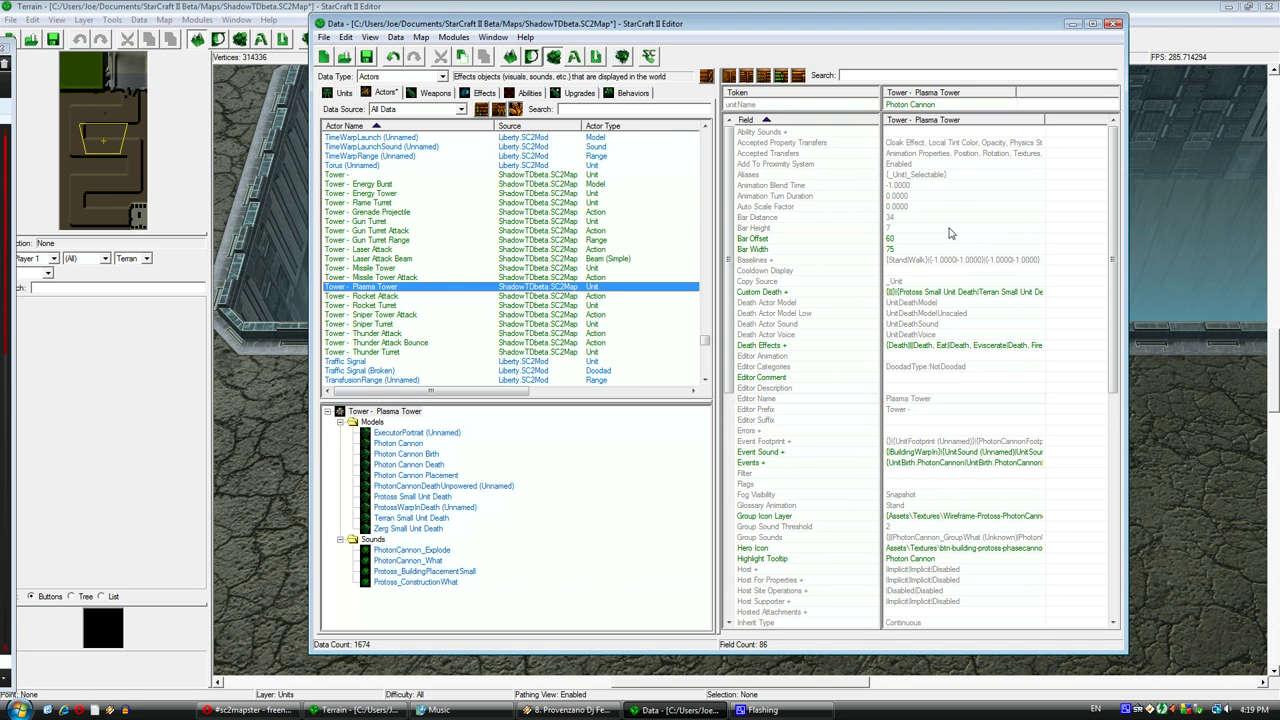
{"action": "double_click", "coordinate": [965, 105]}
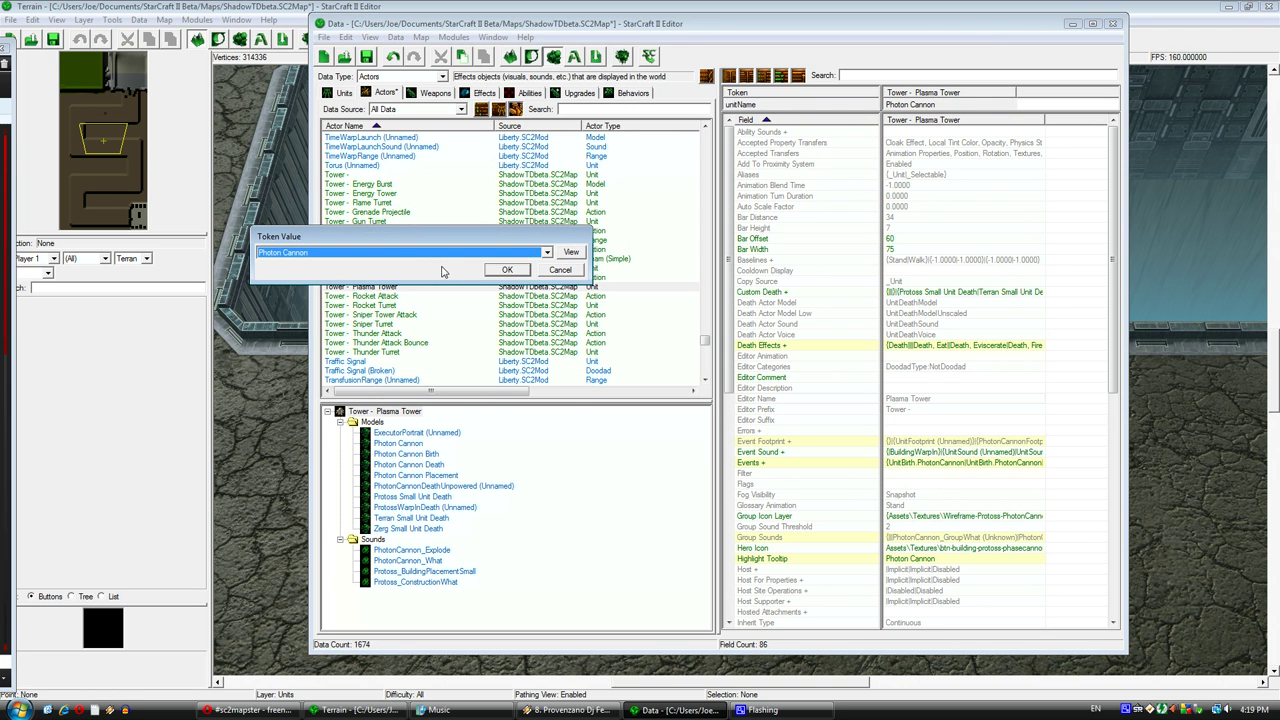
{"action": "type", "text": "Pl"}
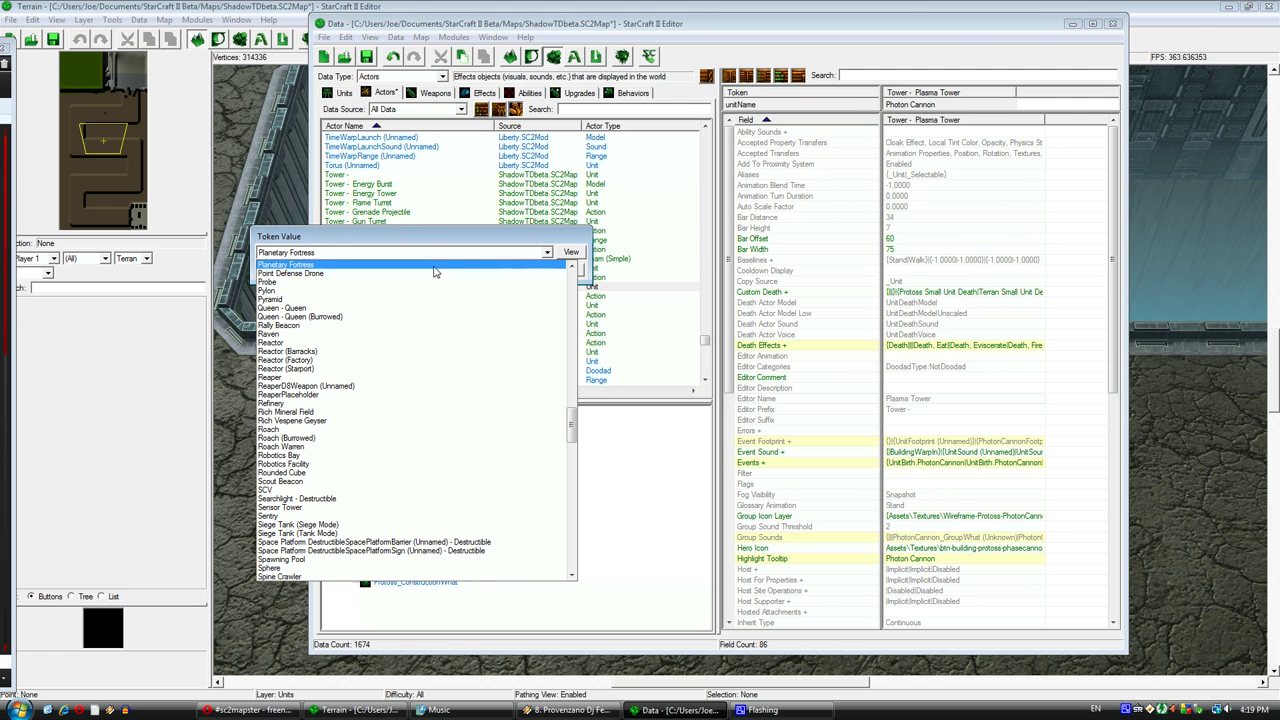
{"action": "type", "text": "Tech Lab"}
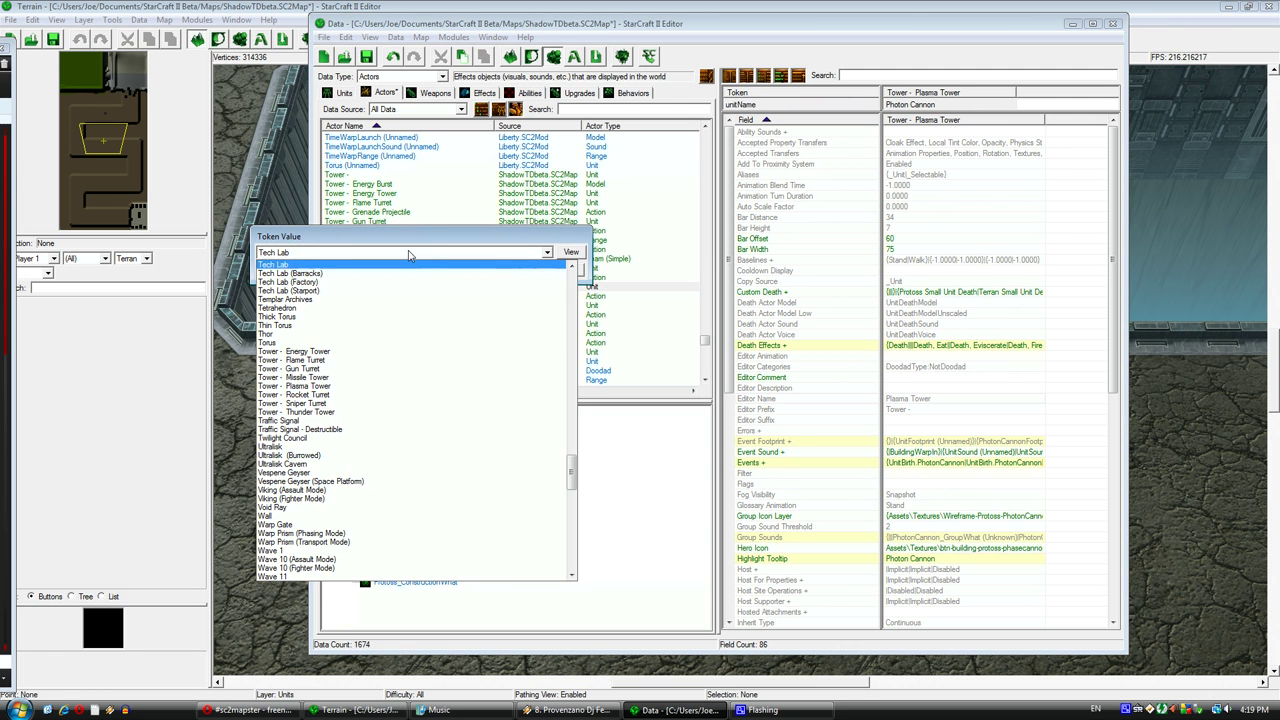
{"action": "scroll", "coordinate": [400, 330], "scroll_direction": "down", "scroll_amount": 2}
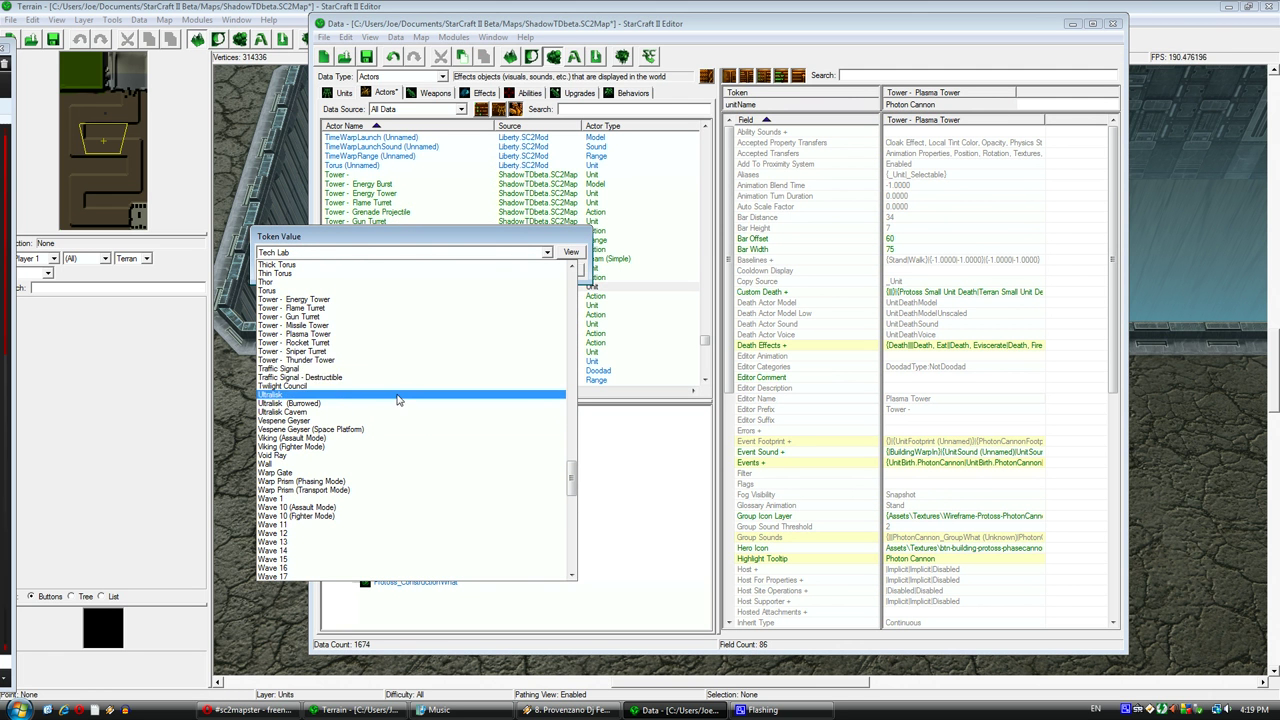
{"action": "left_click", "coordinate": [360, 334]}
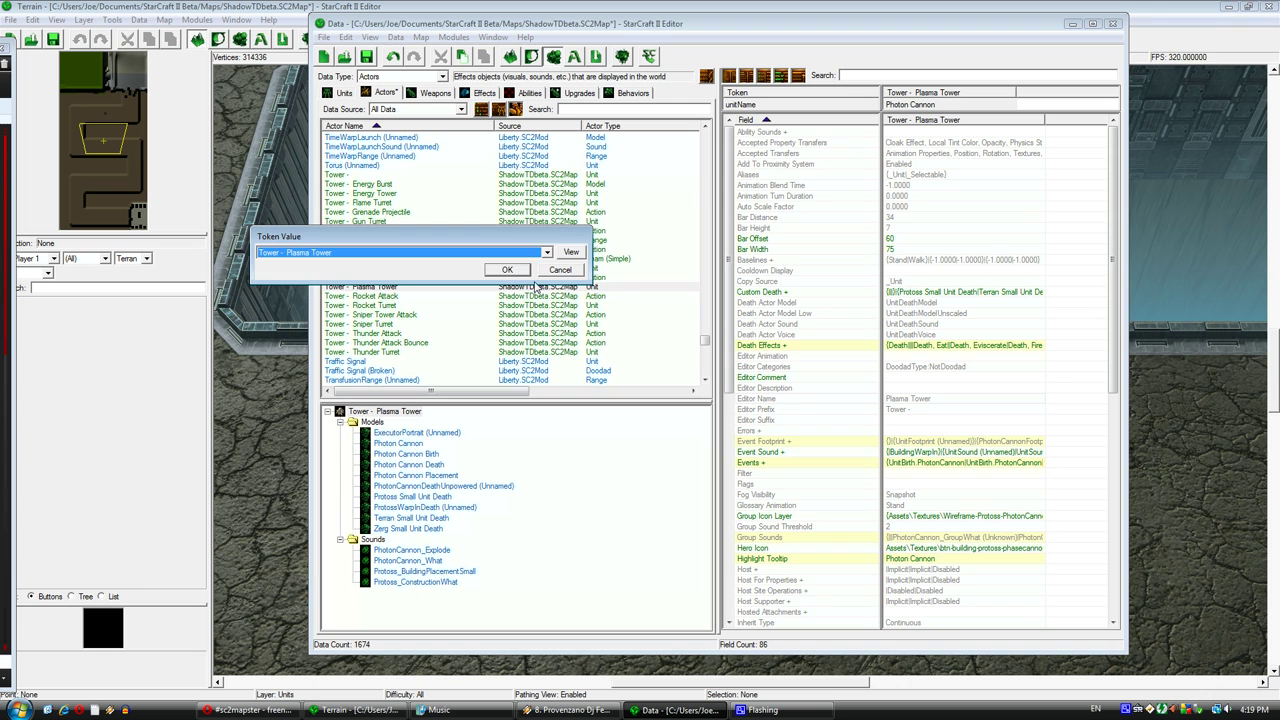
{"action": "left_click", "coordinate": [515, 272]}
- Replace the actor's unknown PlasmaTower model with the Photon Cannon model
{"action": "left_click_drag", "start_coordinate": [1114, 374], "coordinate": [1098, 521]}
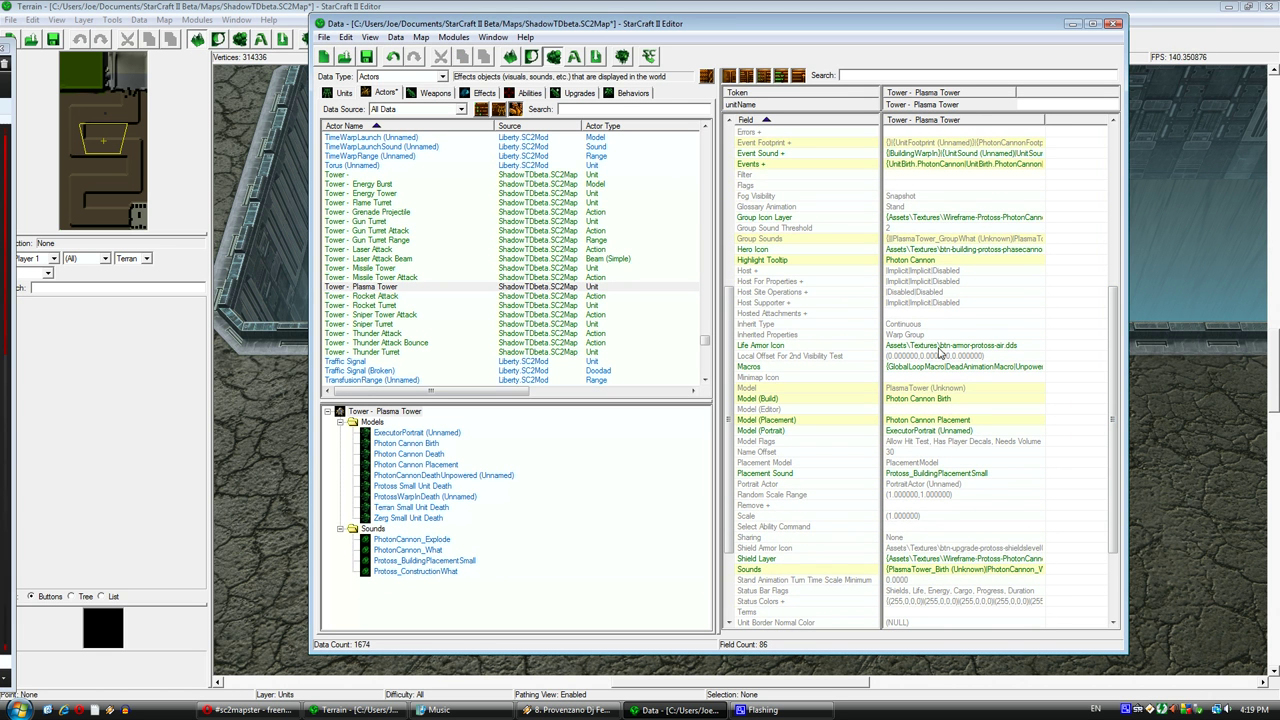
{"action": "left_click", "coordinate": [957, 400]}
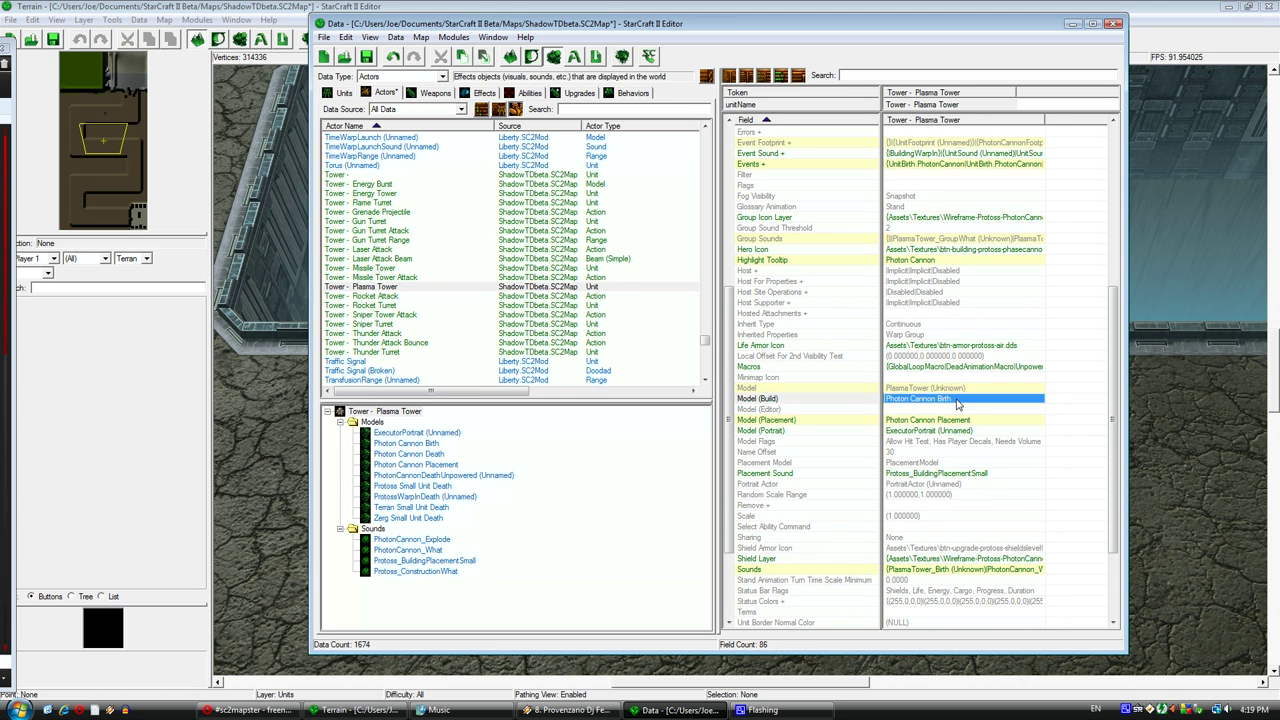
{"action": "left_click", "coordinate": [987, 420]}
{"action": "left_click", "coordinate": [975, 431]}
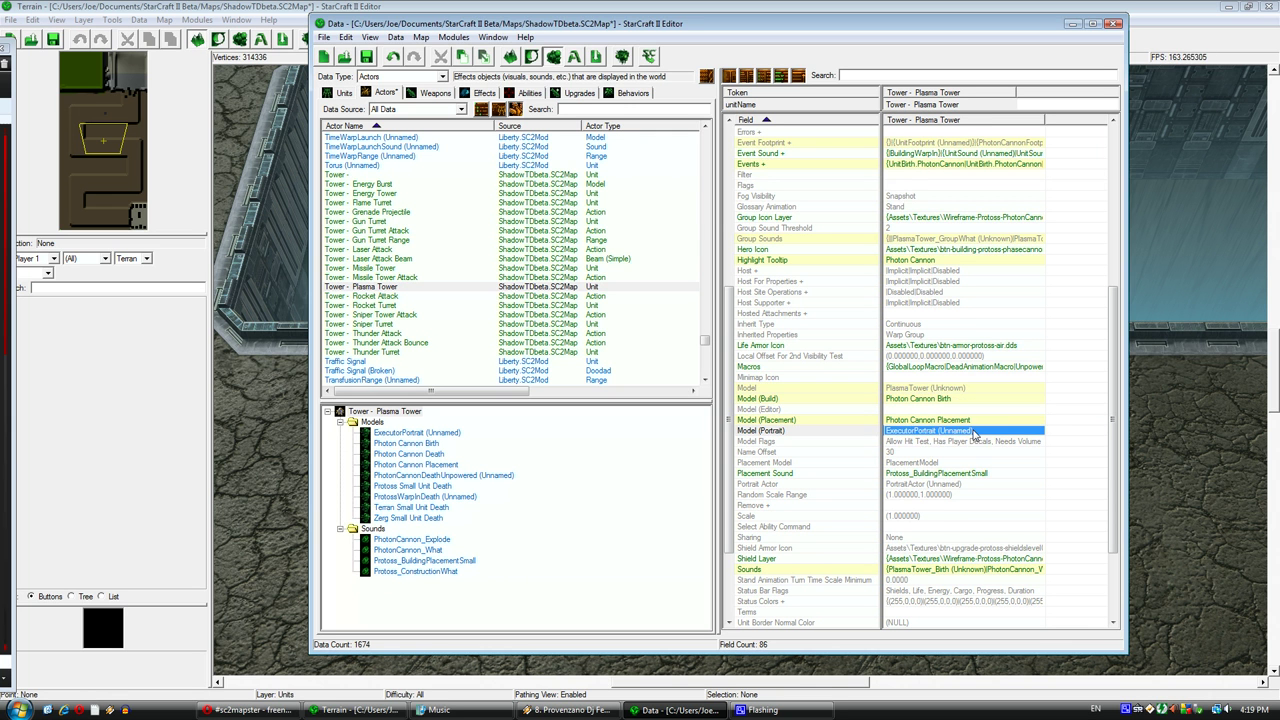
{"action": "double_click", "coordinate": [950, 390]}
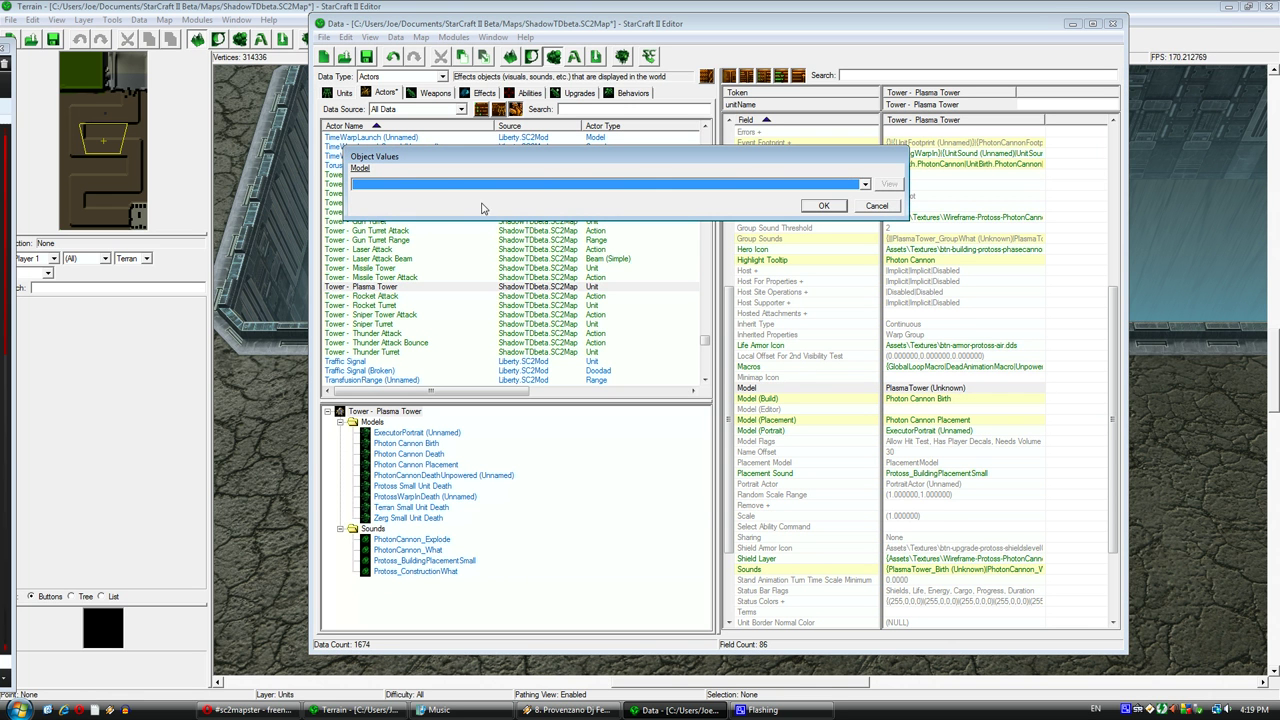
{"action": "left_click", "coordinate": [468, 186]}
{"action": "left_click", "coordinate": [460, 326]}
{"action": "left_click", "coordinate": [822, 205]}
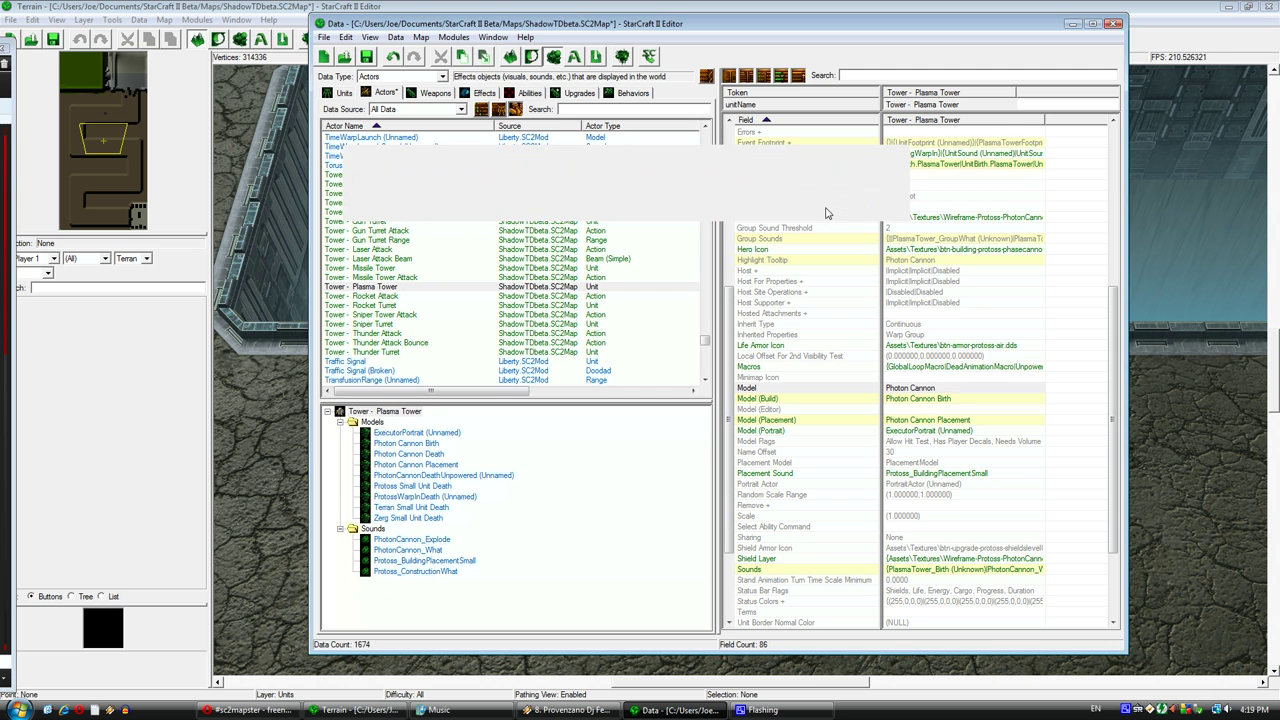
{"action": "left_click", "coordinate": [926, 378]}
{"action": "left_click", "coordinate": [961, 346]}
{"action": "scroll", "coordinate": [965, 370], "scroll_direction": "up", "scroll_amount": 6}
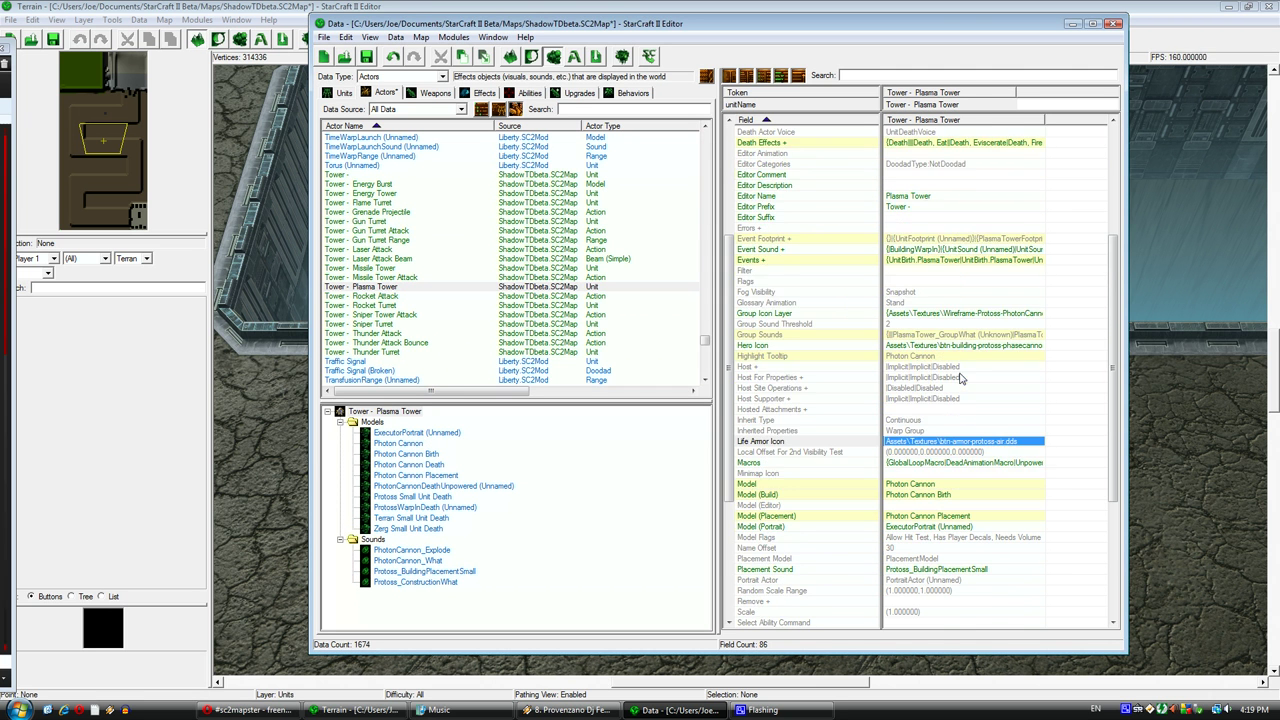
- Review the actor's event list and keep the Birth Animation Play message on unit birth
{"action": "double_click", "coordinate": [940, 356]}
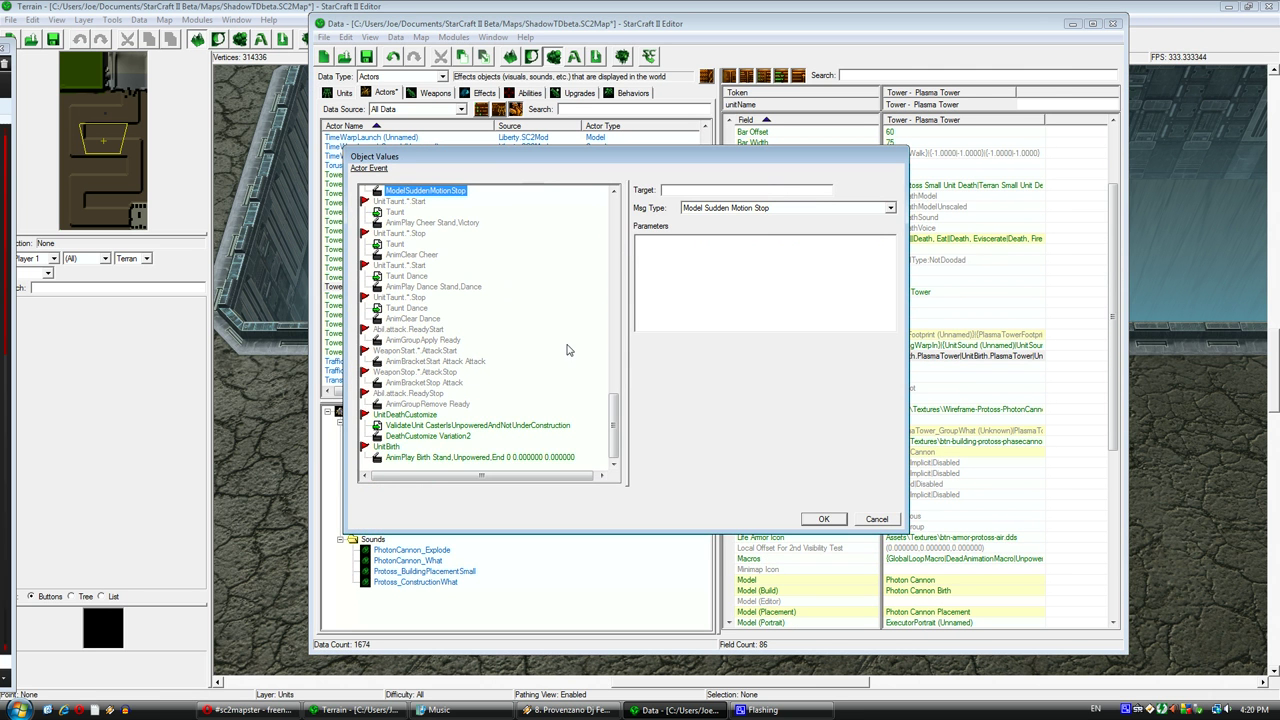
{"action": "left_click", "coordinate": [405, 233]}
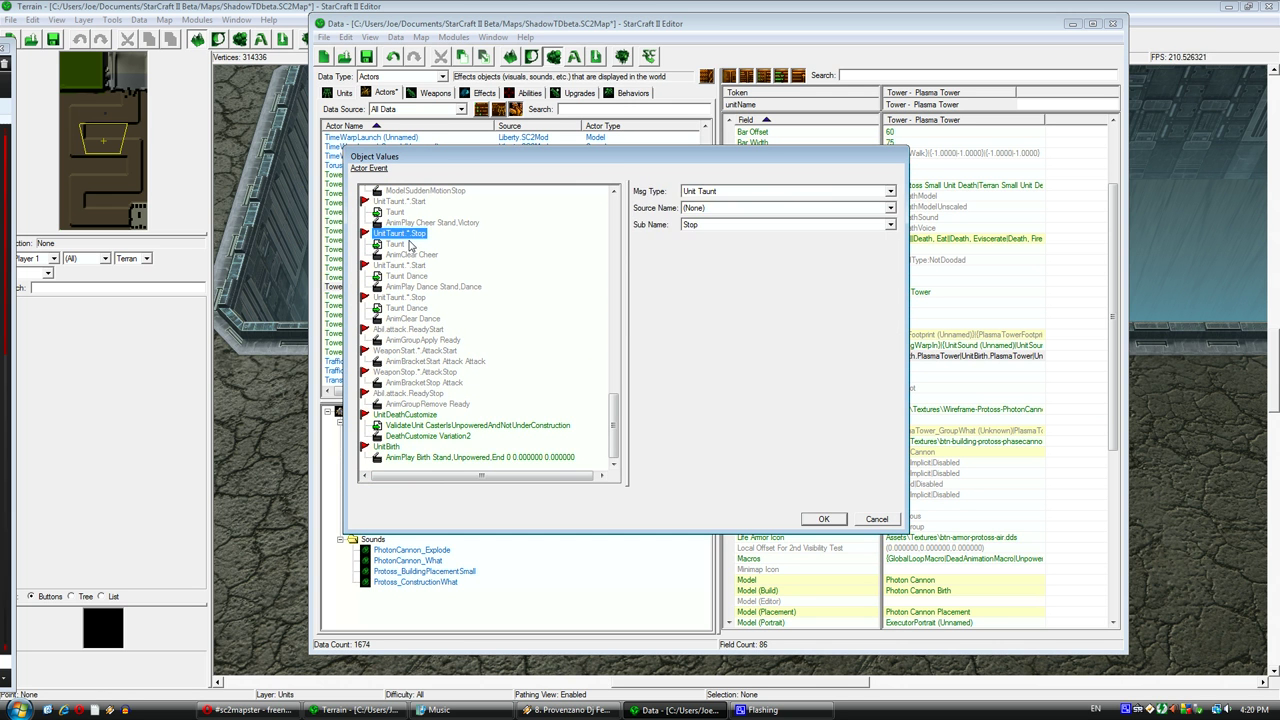
{"action": "left_click", "coordinate": [405, 265]}
{"action": "left_click", "coordinate": [427, 393]}
{"action": "left_click", "coordinate": [427, 425]}
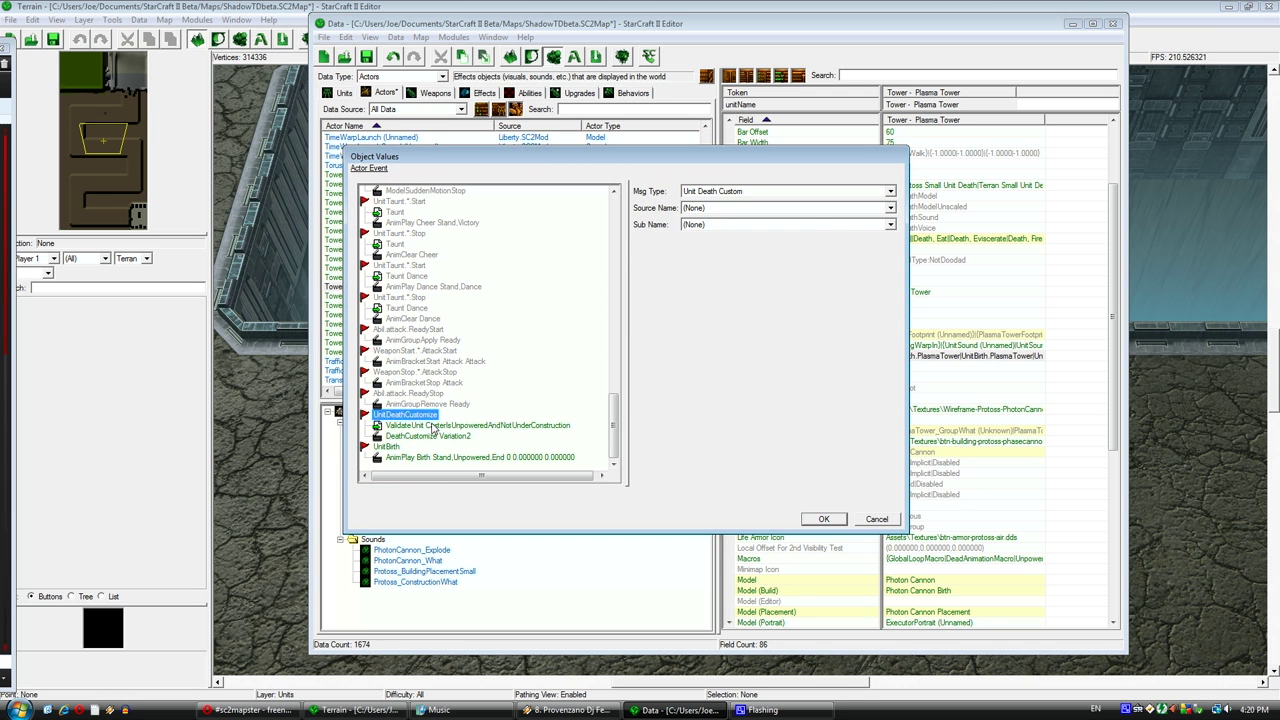
{"action": "left_click", "coordinate": [430, 436]}
{"action": "left_click", "coordinate": [447, 457]}
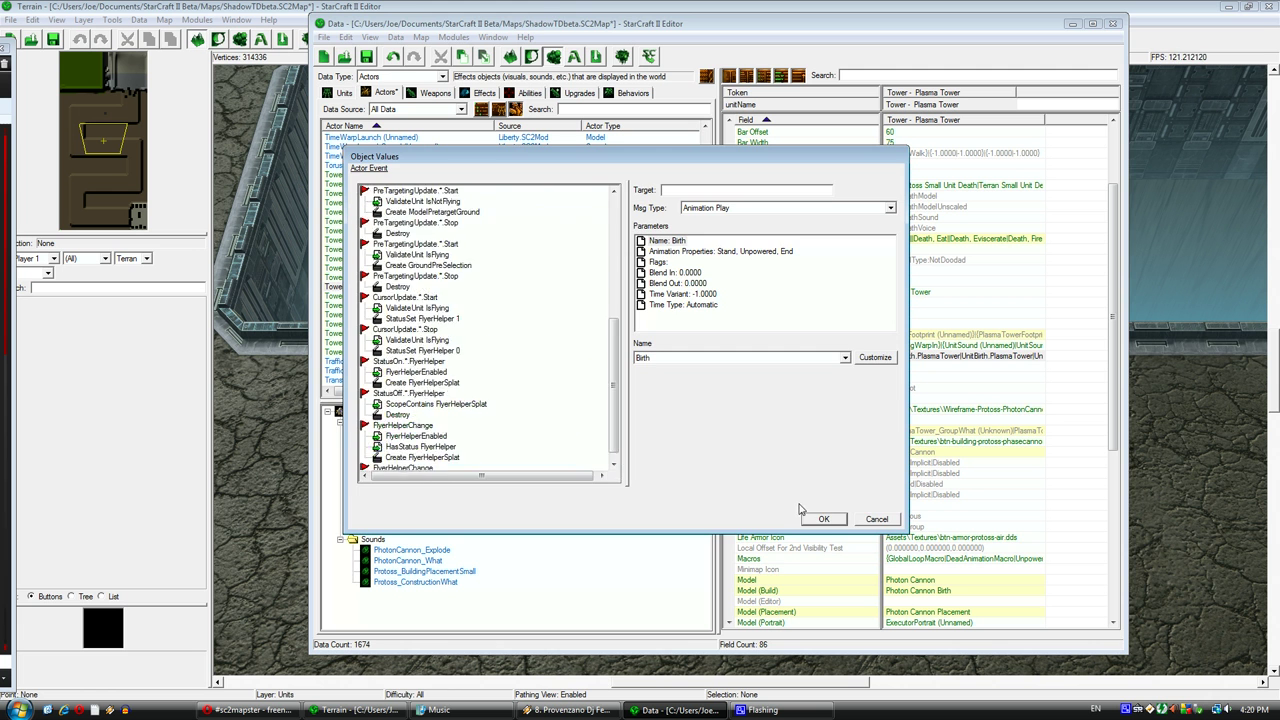
{"action": "left_click", "coordinate": [823, 520]}
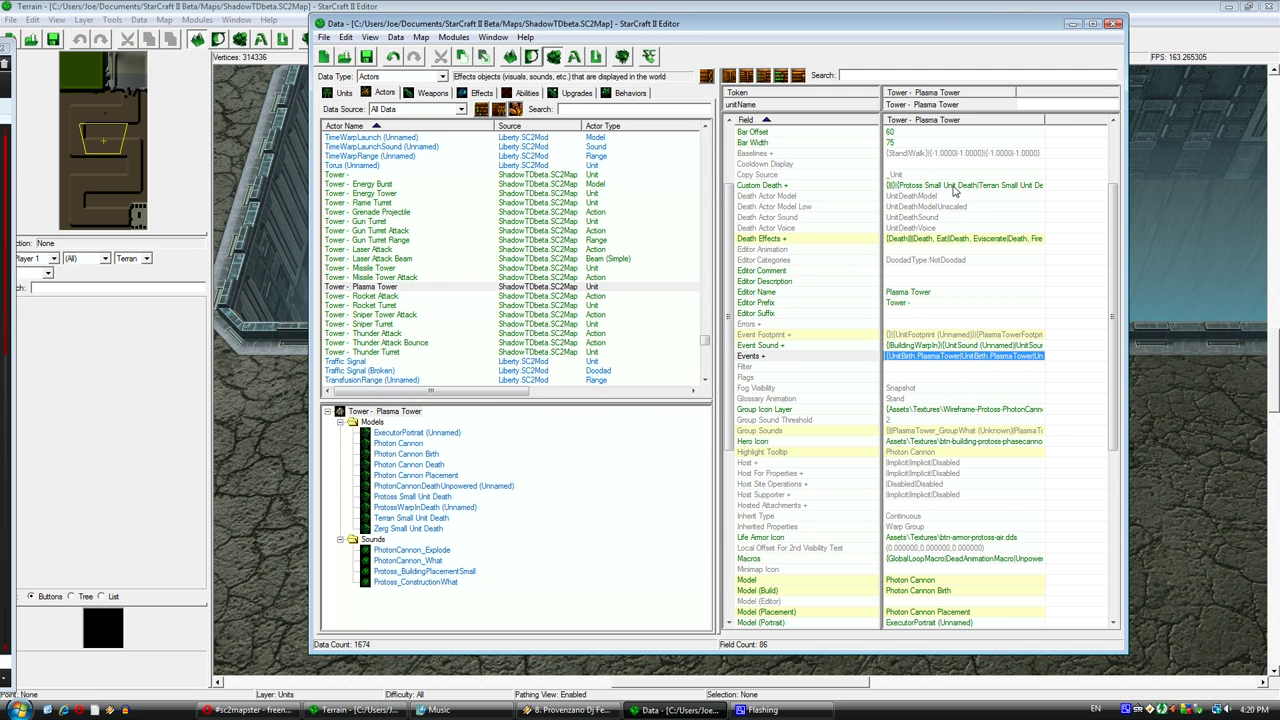
- Duplicate the Battlecruiser AG - ATS Laser Battery weapon
{"action": "scroll", "coordinate": [1096, 190], "scroll_direction": "up", "scroll_amount": 4}
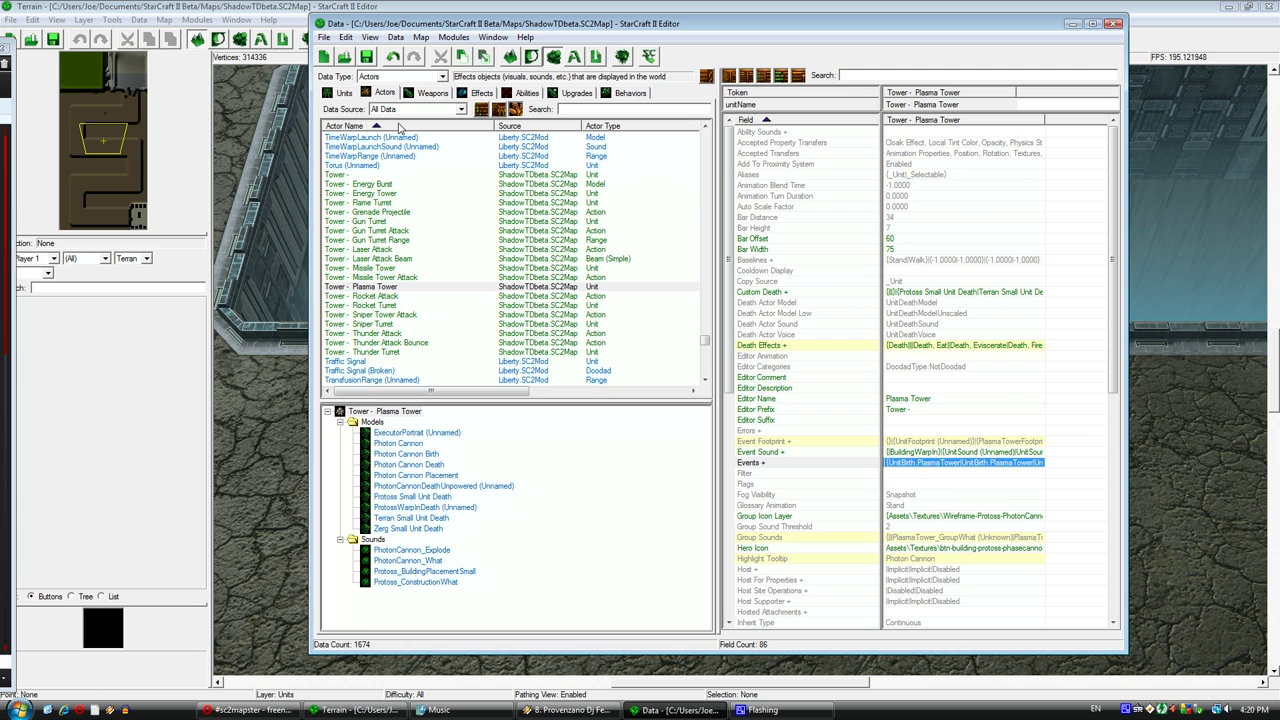
{"action": "left_click", "coordinate": [433, 93]}
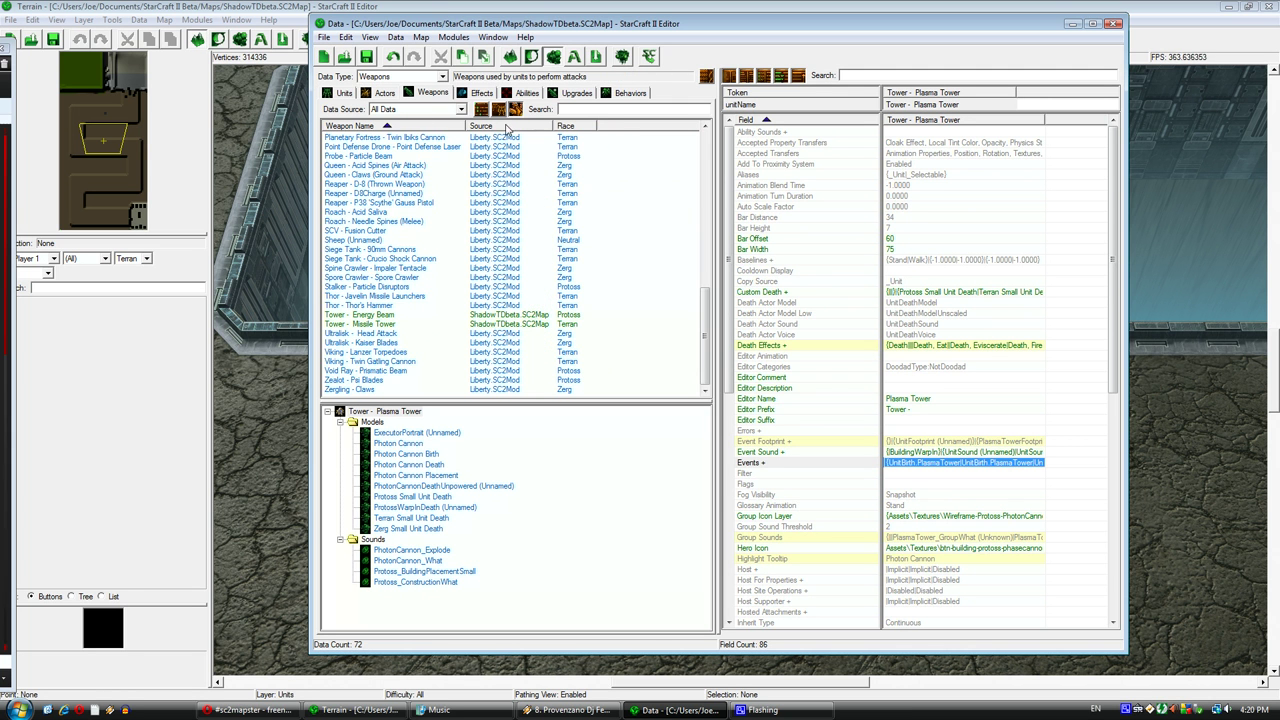
{"action": "left_click_drag", "start_coordinate": [706, 316], "coordinate": [717, 163]}
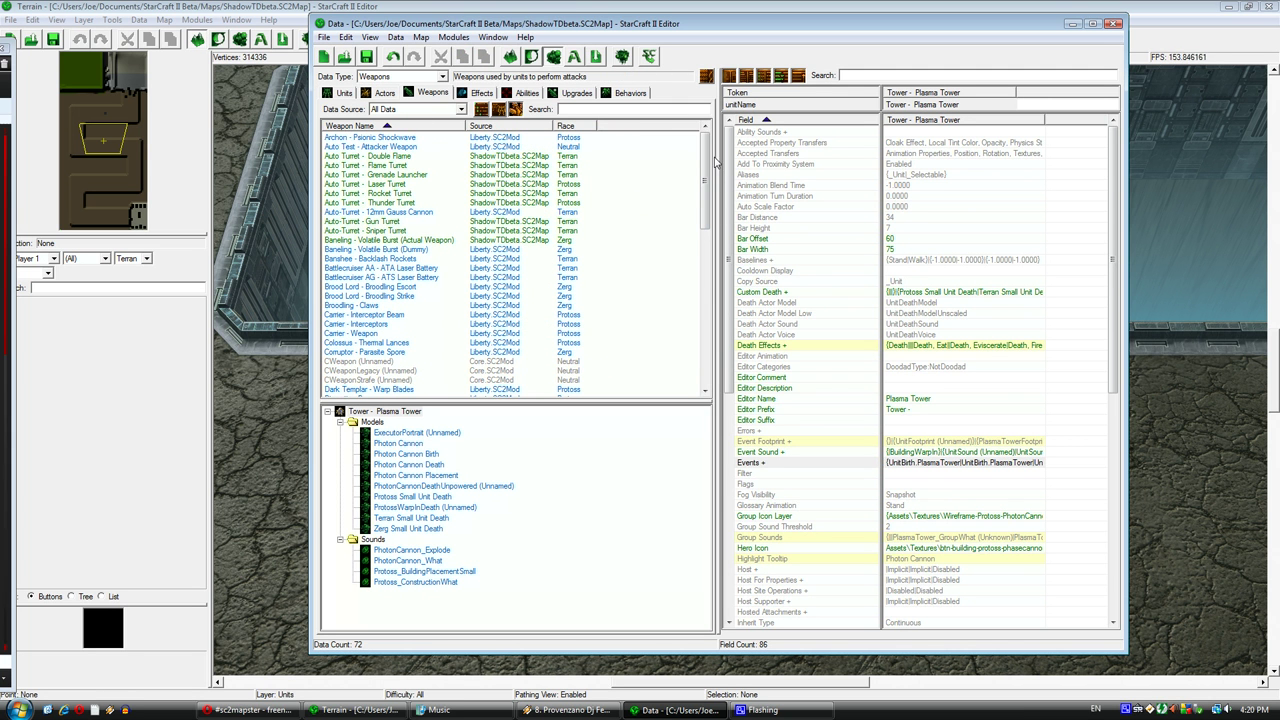
{"action": "left_click", "coordinate": [436, 278]}
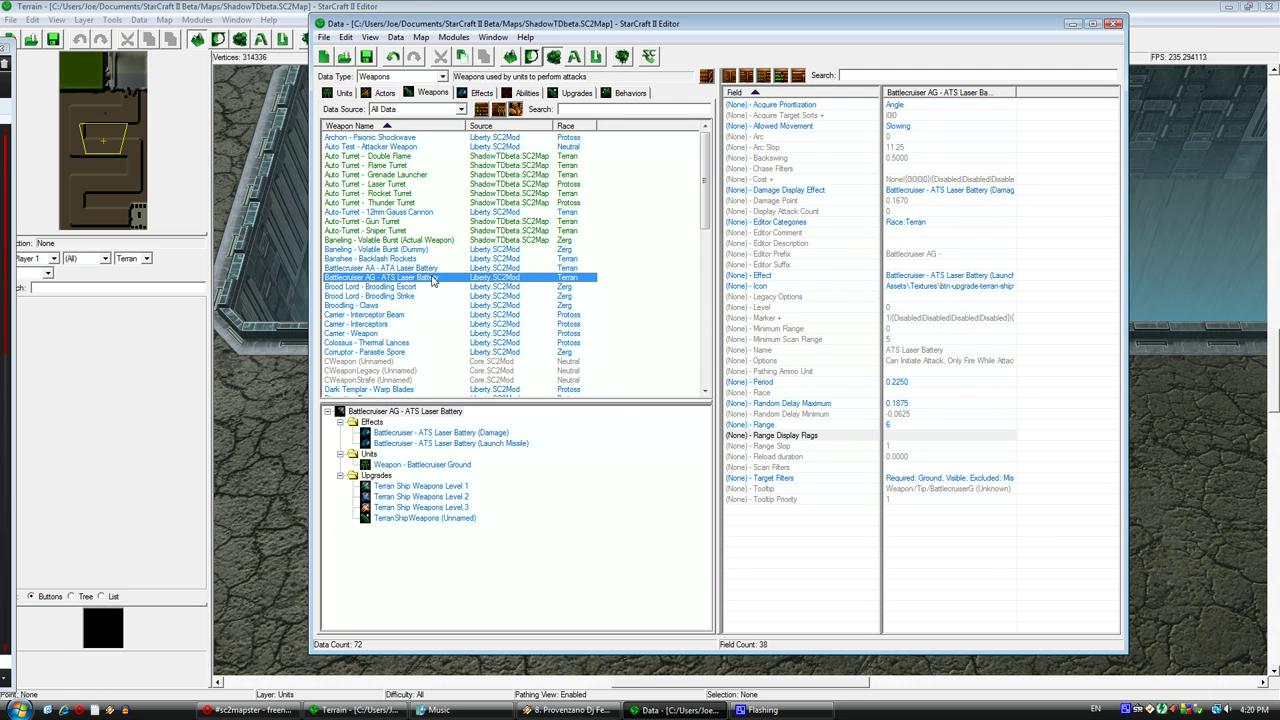
{"action": "right_click", "coordinate": [432, 283]}
{"action": "left_click", "coordinate": [437, 317]}
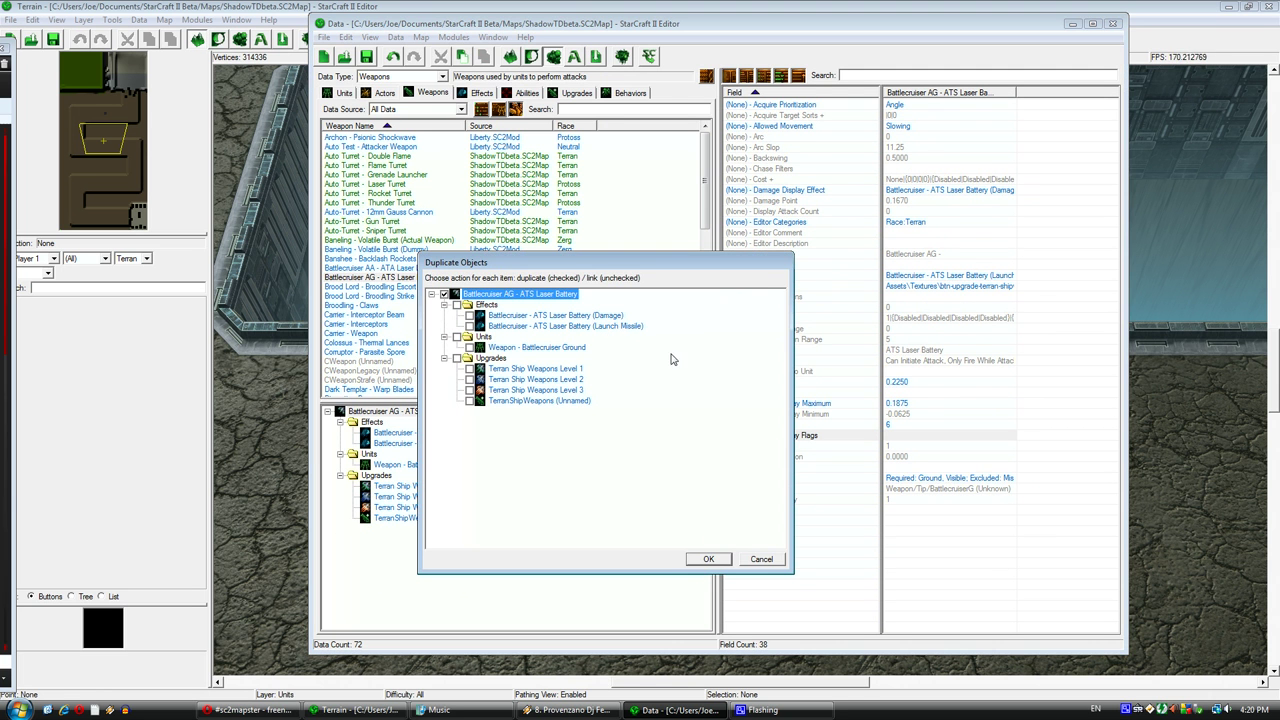
{"action": "left_click", "coordinate": [710, 559]}
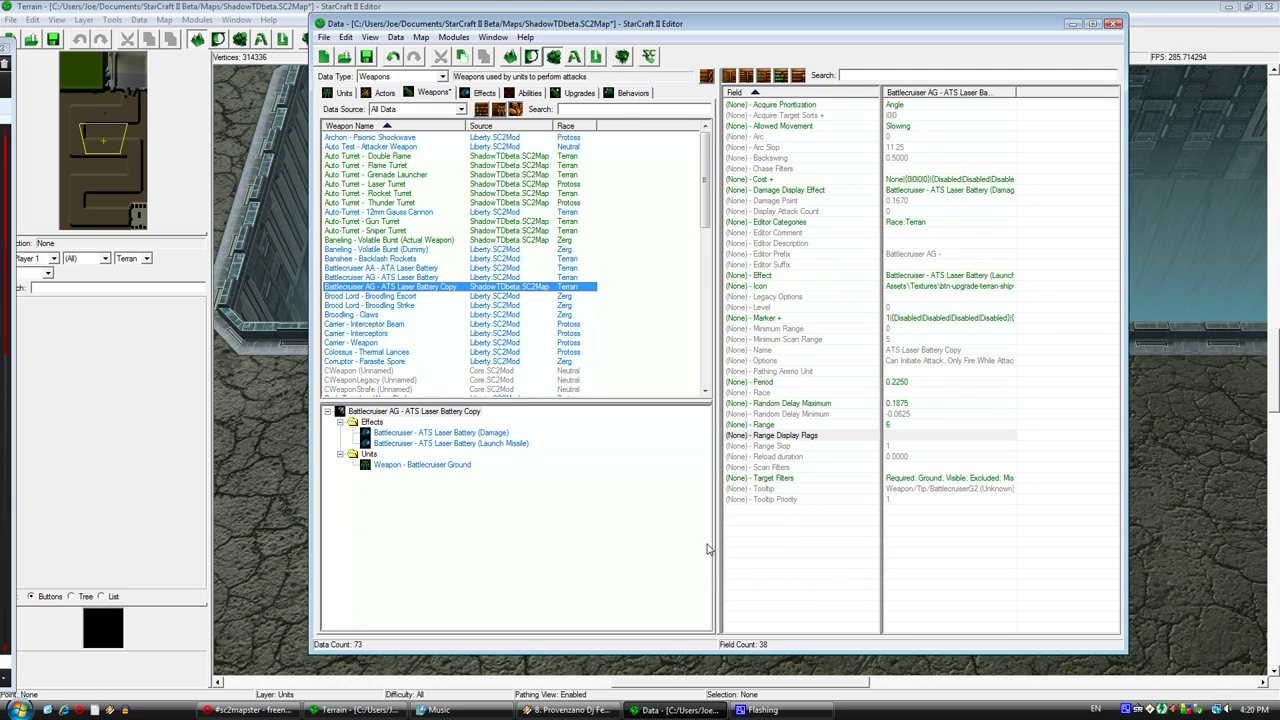
{"action": "double_click", "coordinate": [447, 290]}
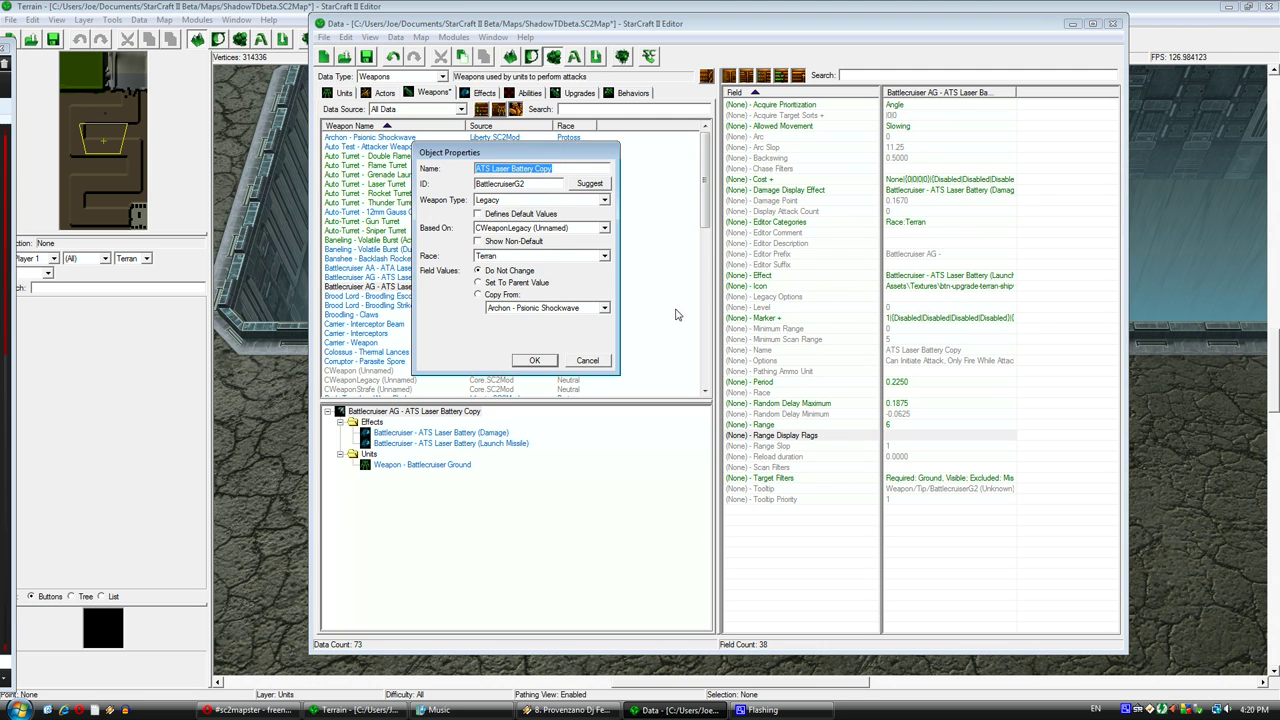
{"action": "left_click", "coordinate": [596, 366]}
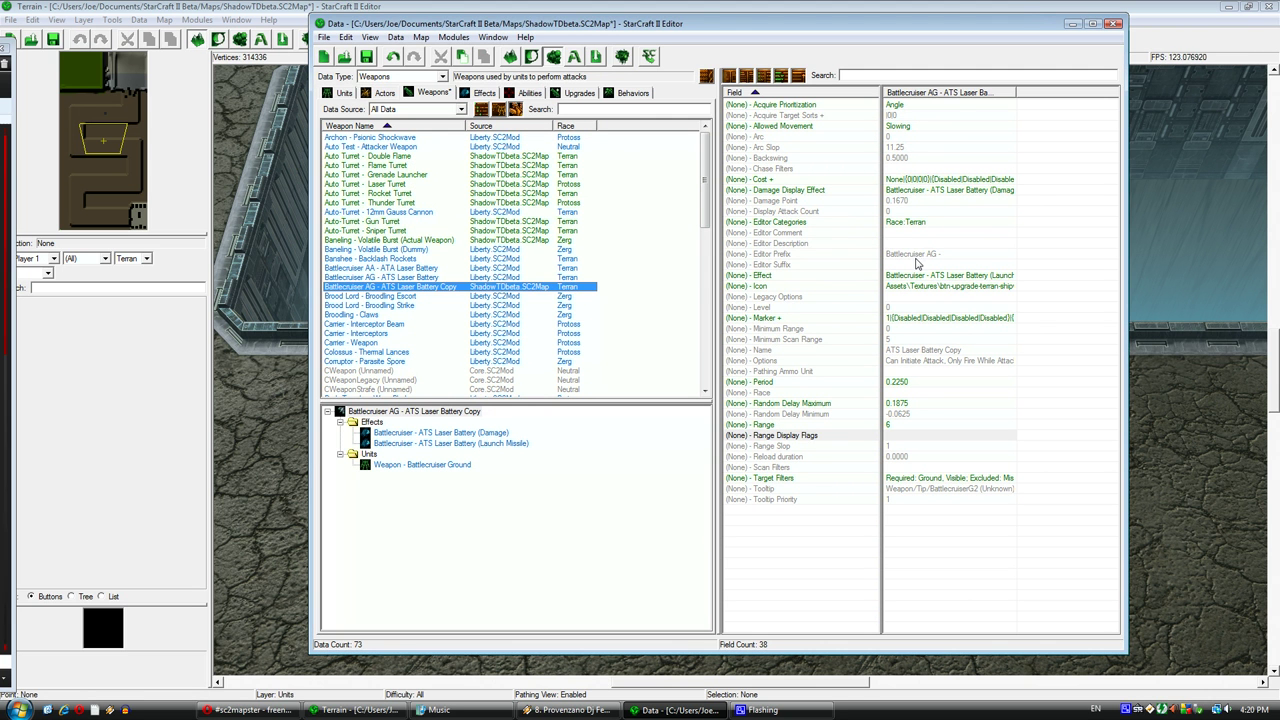
- Give the weapon copy prefix 'Tower -', name Plasma Tower and a matching suggested ID
{"action": "double_click", "coordinate": [918, 259]}
{"action": "type", "text": "Tower -"}
{"action": "key", "text": "Return"}
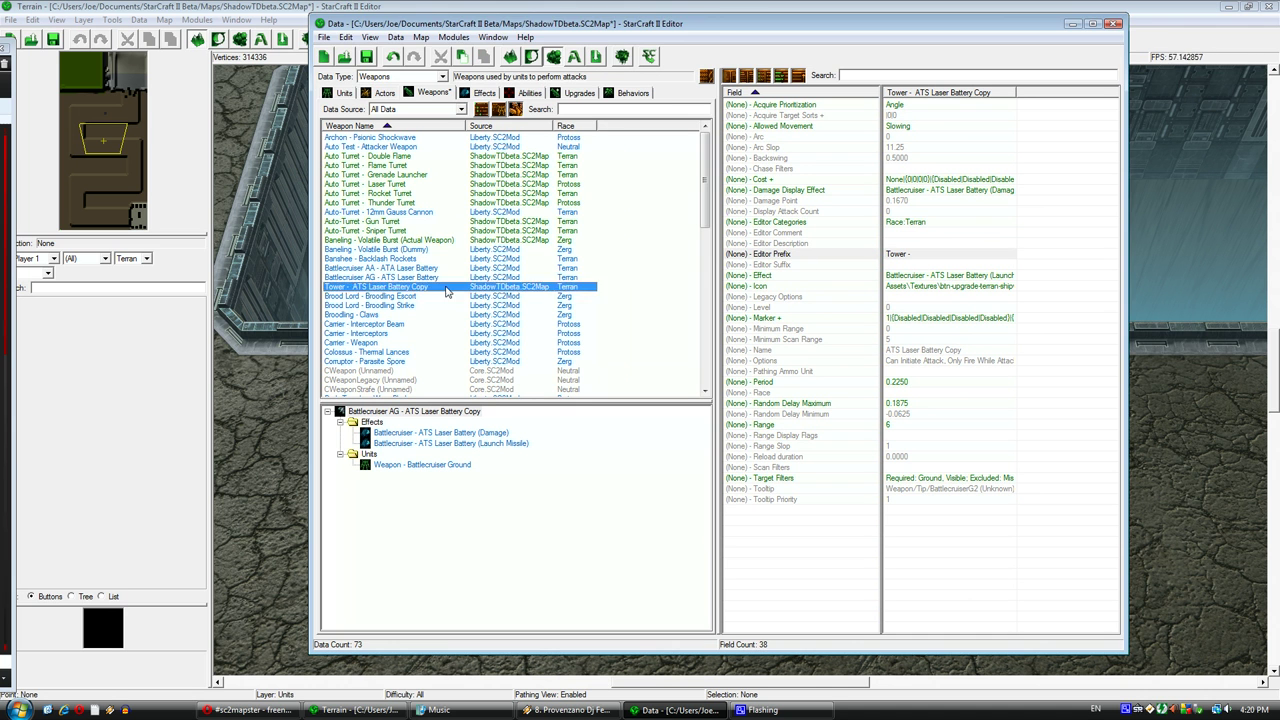
{"action": "double_click", "coordinate": [447, 290]}
{"action": "type", "text": "Pla"}
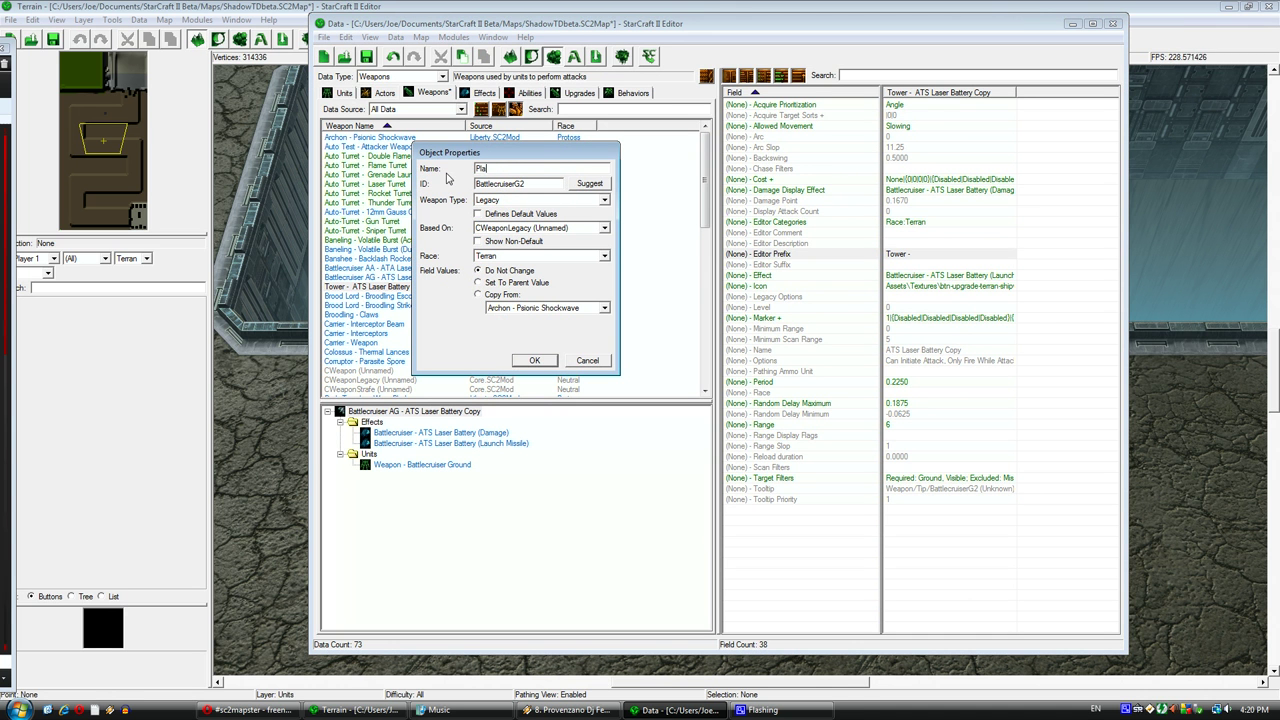
{"action": "type", "text": "sma Tower"}
{"action": "left_click", "coordinate": [589, 183]}
{"action": "left_click", "coordinate": [534, 360]}
{"action": "left_click_drag", "start_coordinate": [705, 205], "coordinate": [708, 405]}
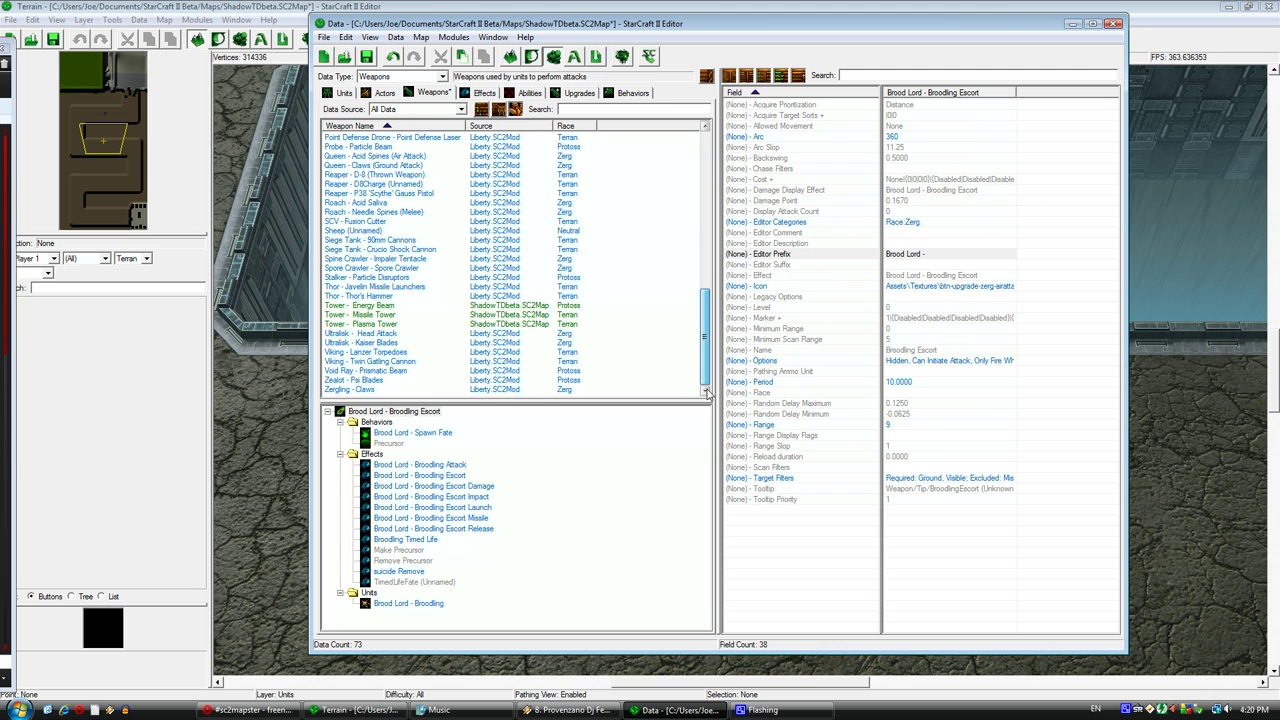
{"action": "left_click", "coordinate": [452, 324]}
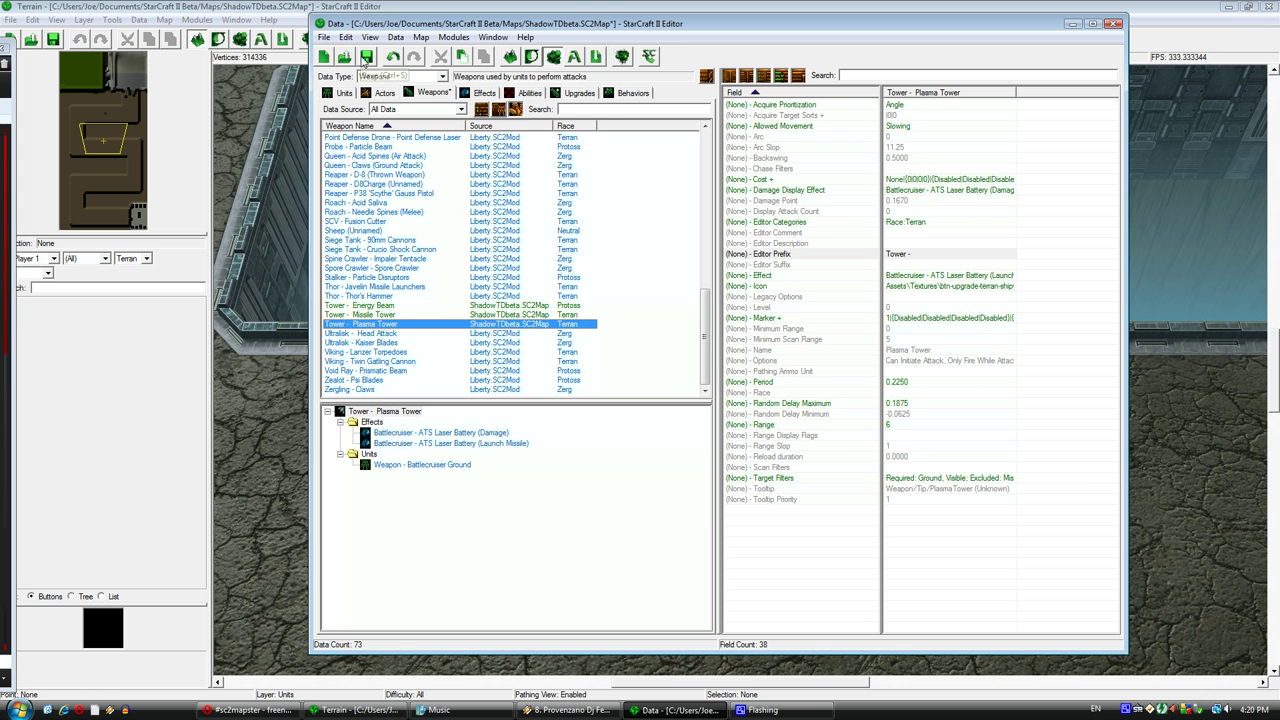
- Duplicate the Battlecruiser ATS Laser Battery (Damage) effect
{"action": "left_click", "coordinate": [484, 93]}
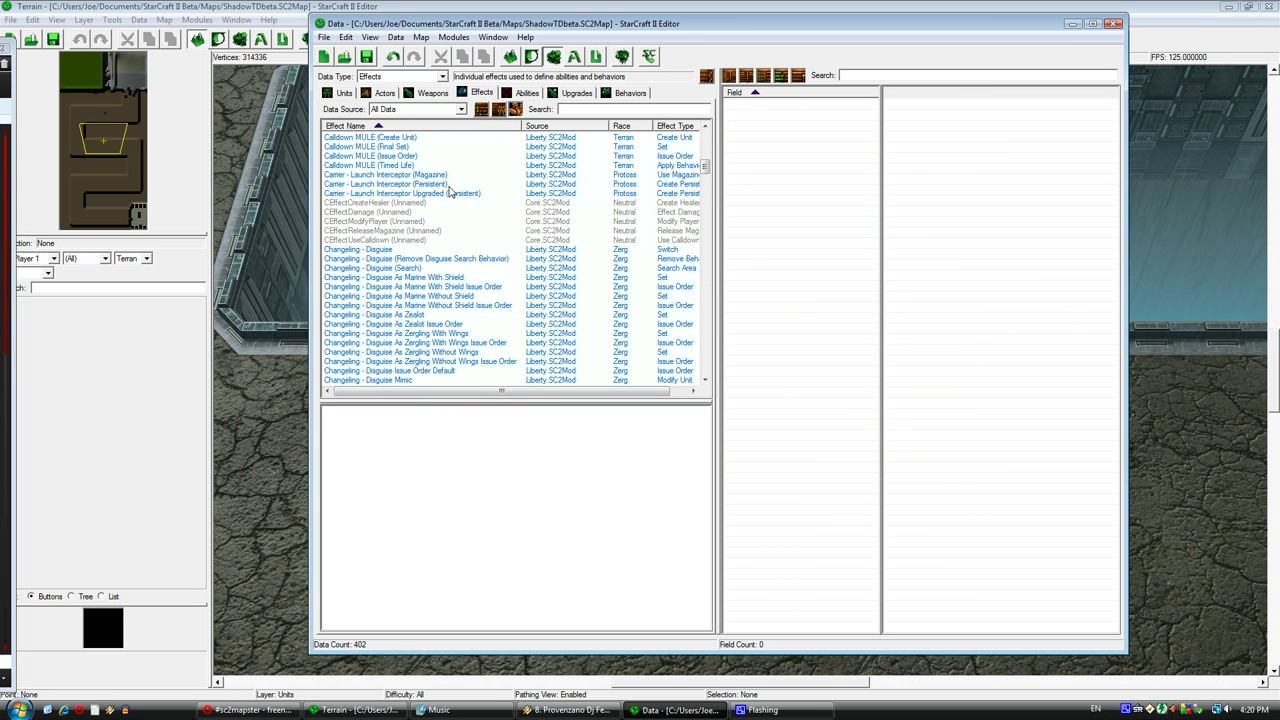
{"action": "left_click", "coordinate": [512, 193]}
{"action": "key", "text": "b"}
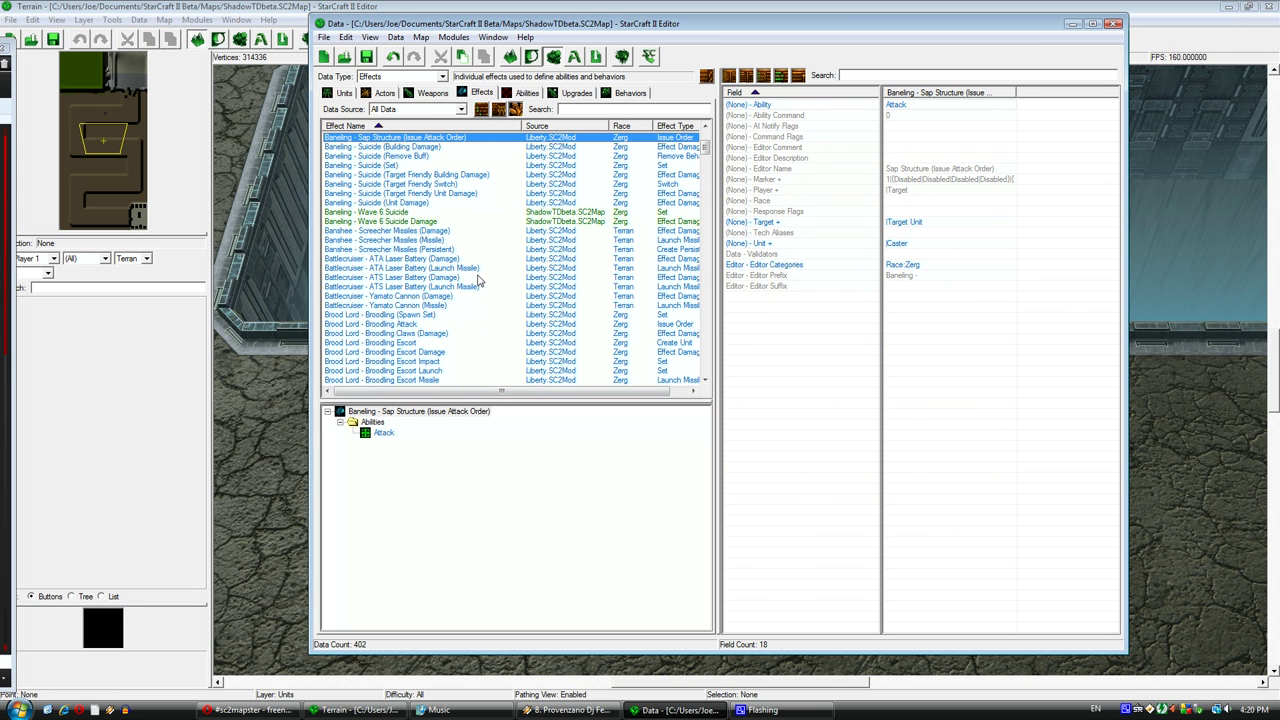
{"action": "left_click", "coordinate": [478, 279]}
{"action": "right_click", "coordinate": [478, 281]}
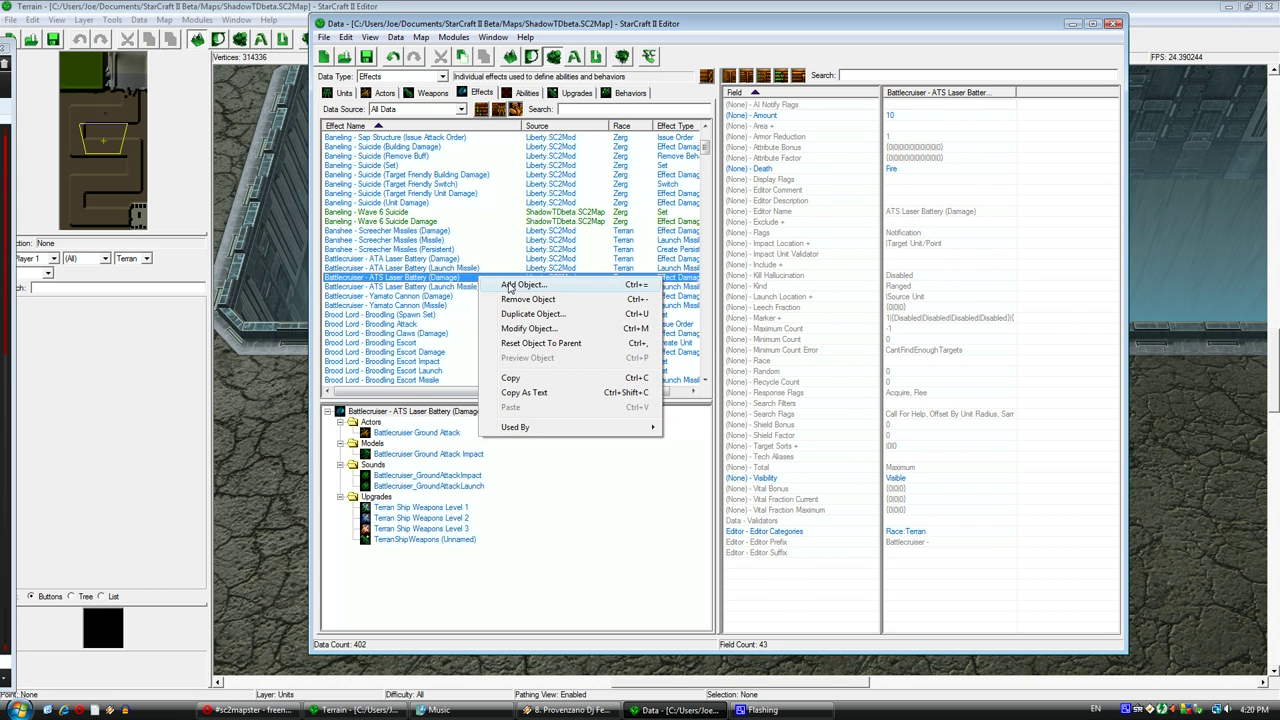
{"action": "left_click", "coordinate": [590, 316]}
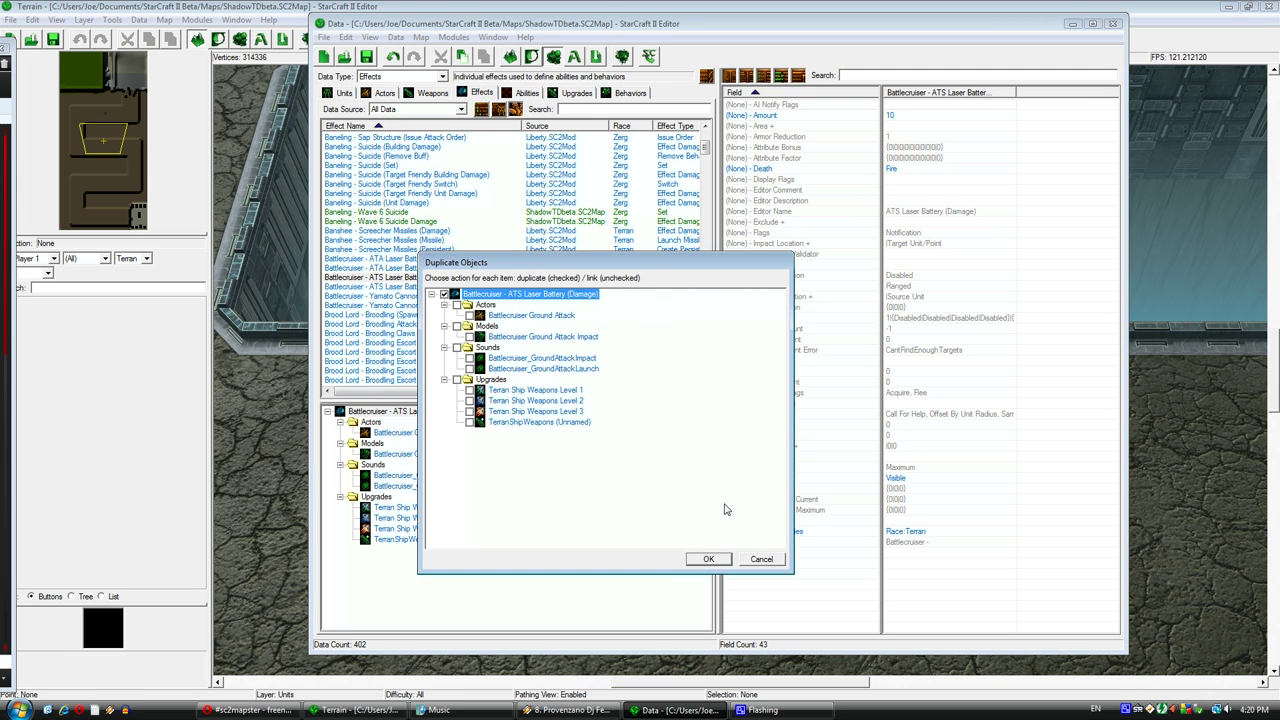
{"action": "left_click", "coordinate": [709, 559]}
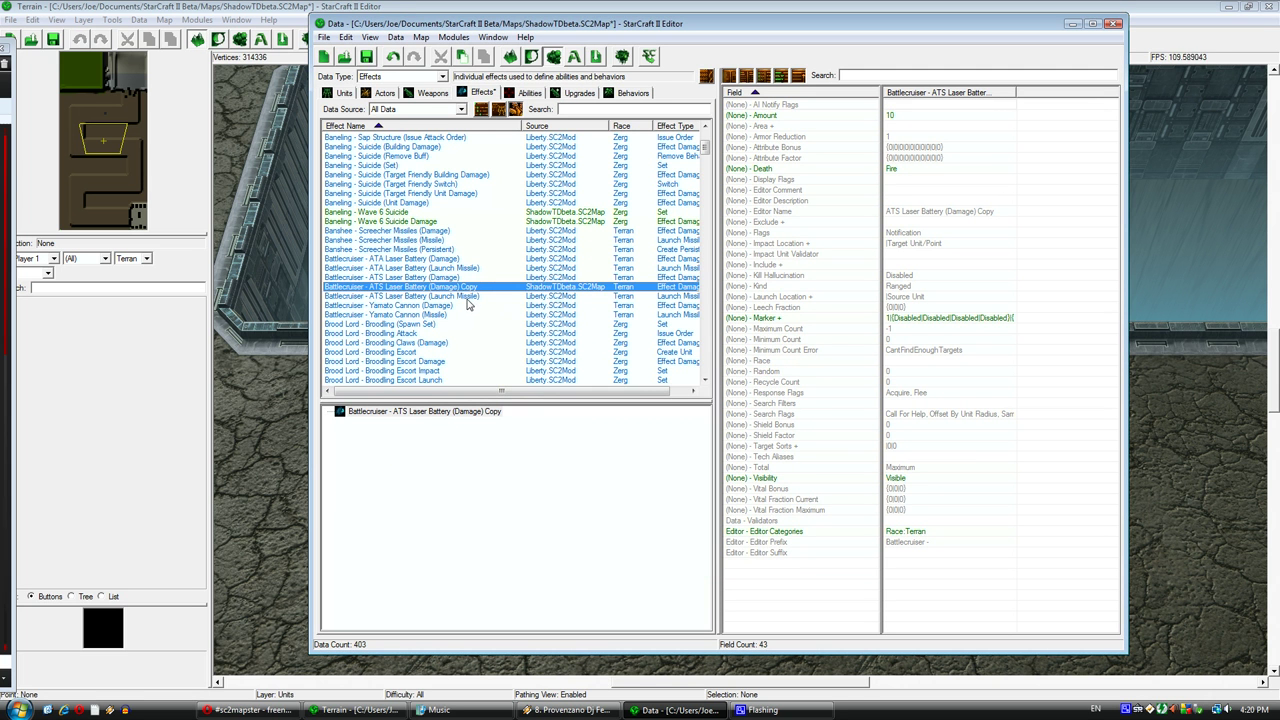
- Duplicate the ATS Laser Battery (Launch Missile) effect
{"action": "left_click", "coordinate": [466, 297]}
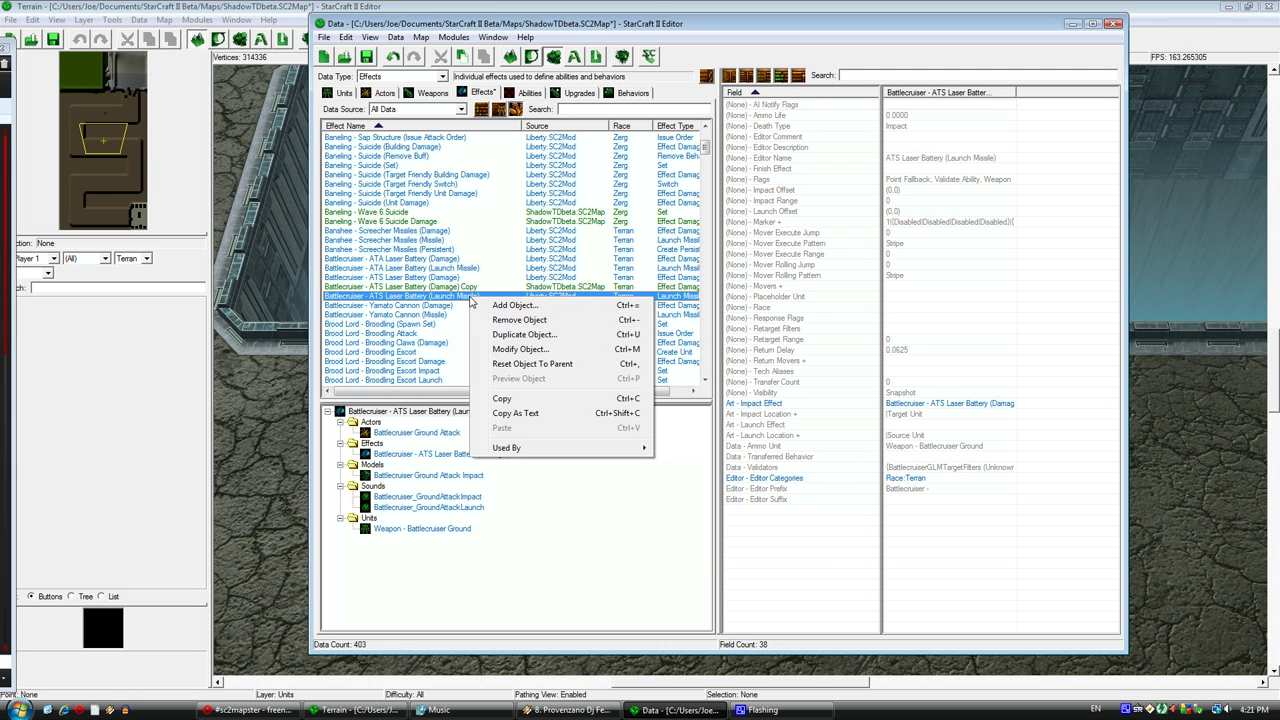
{"action": "left_click", "coordinate": [575, 336]}
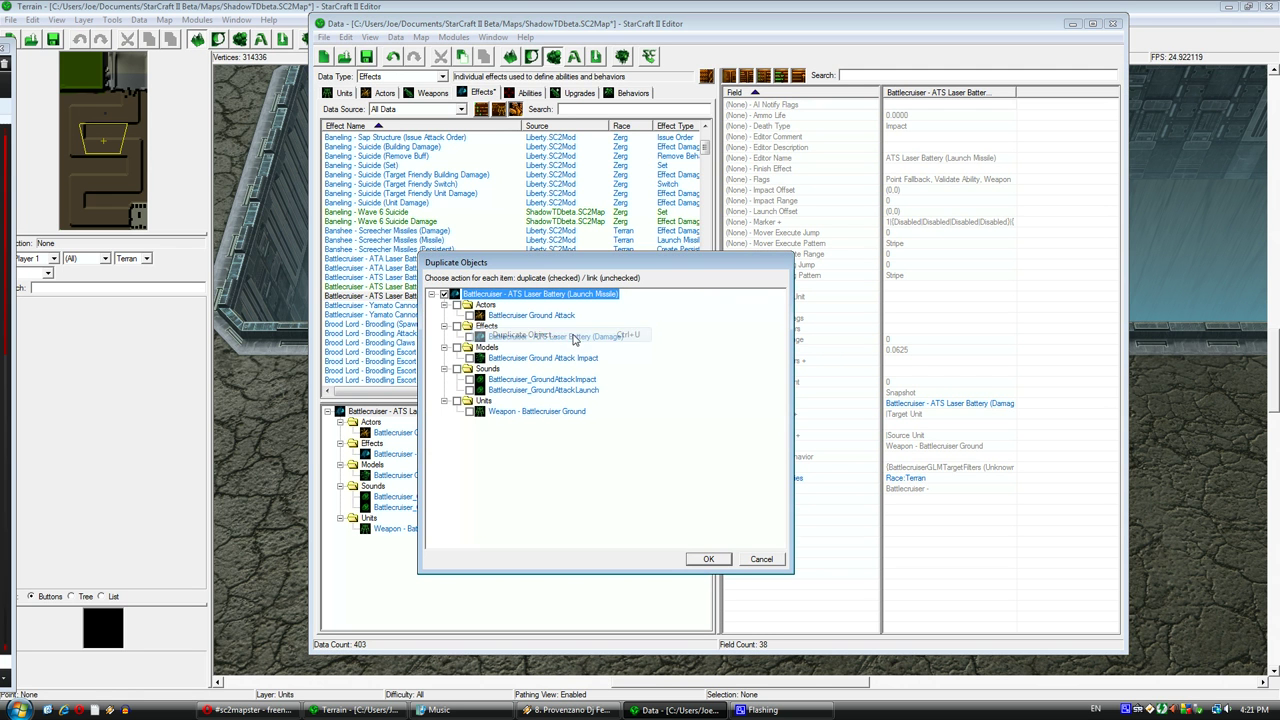
{"action": "left_click", "coordinate": [722, 561]}
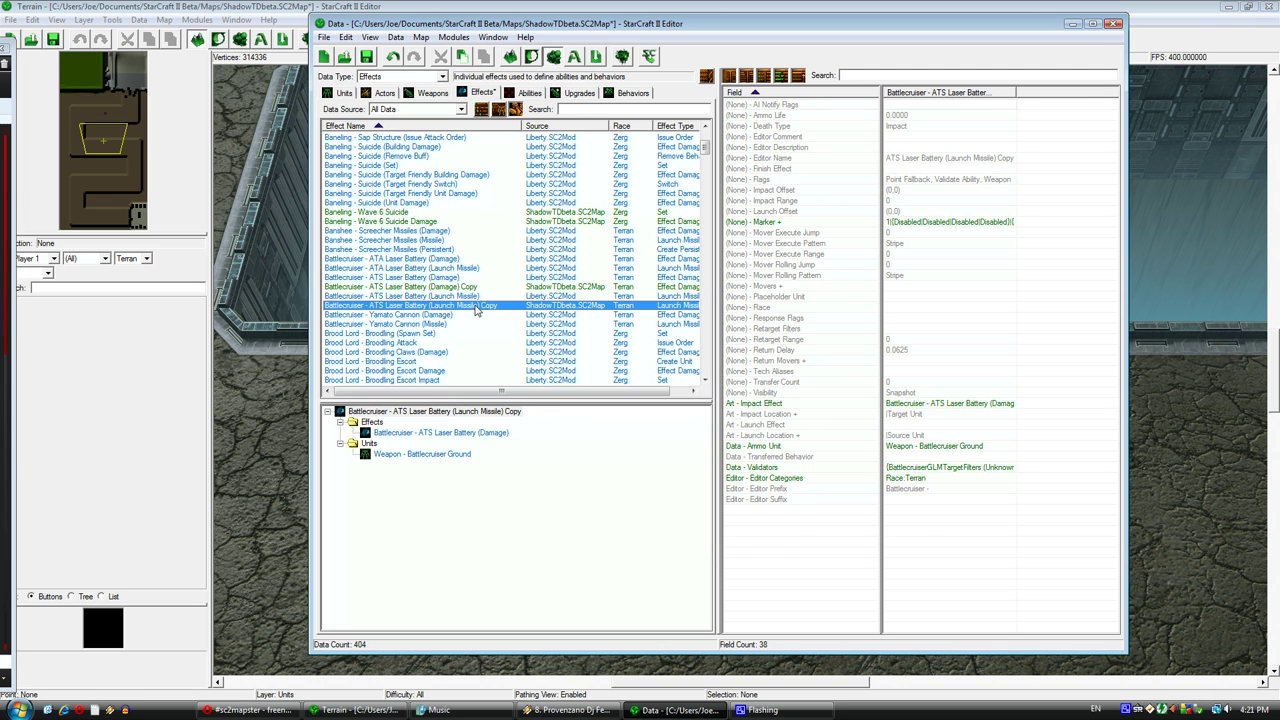
- Set the Editor Prefix 'Tower -' on both the copied damage and missile effects
{"action": "double_click", "coordinate": [458, 288]}
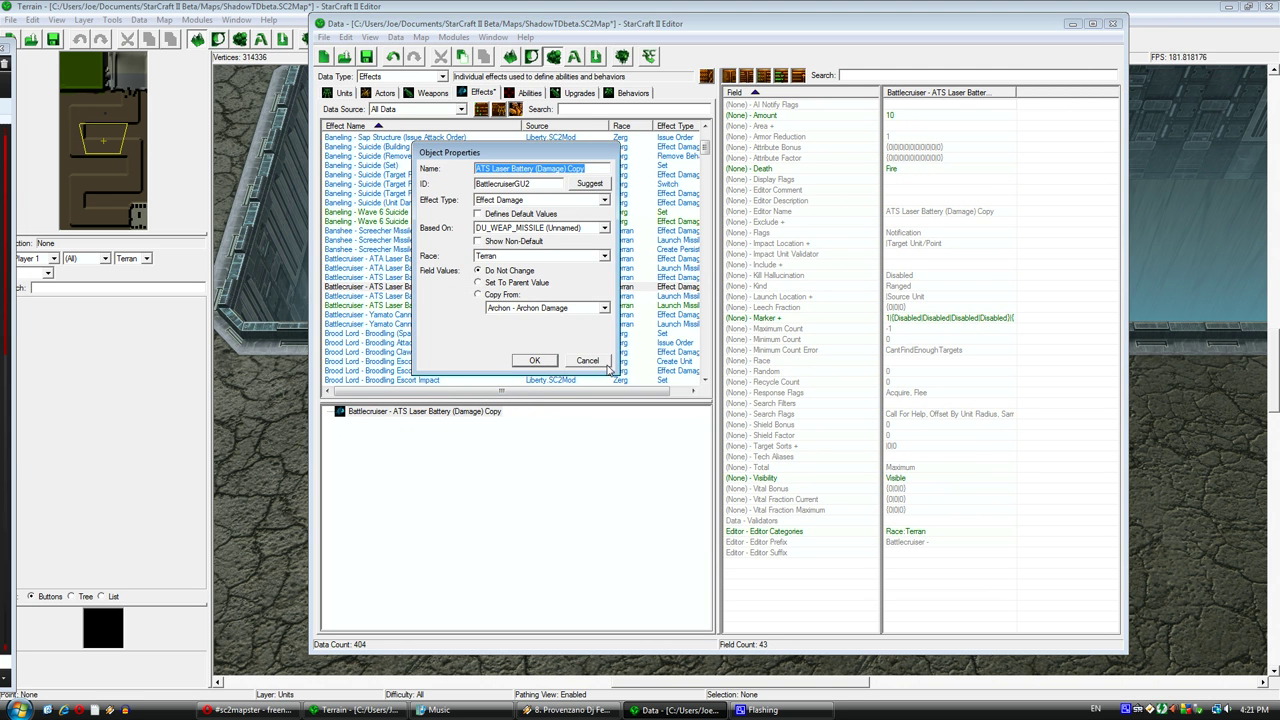
{"action": "left_click", "coordinate": [582, 358]}
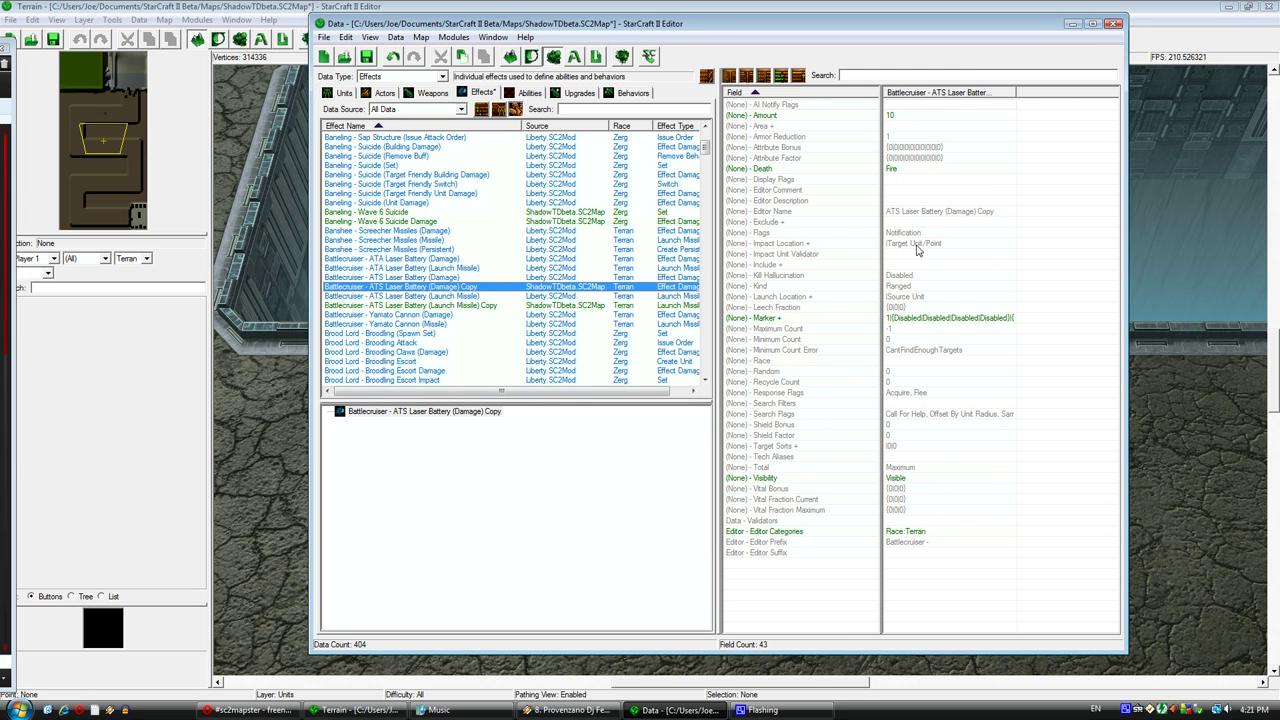
{"action": "double_click", "coordinate": [922, 544]}
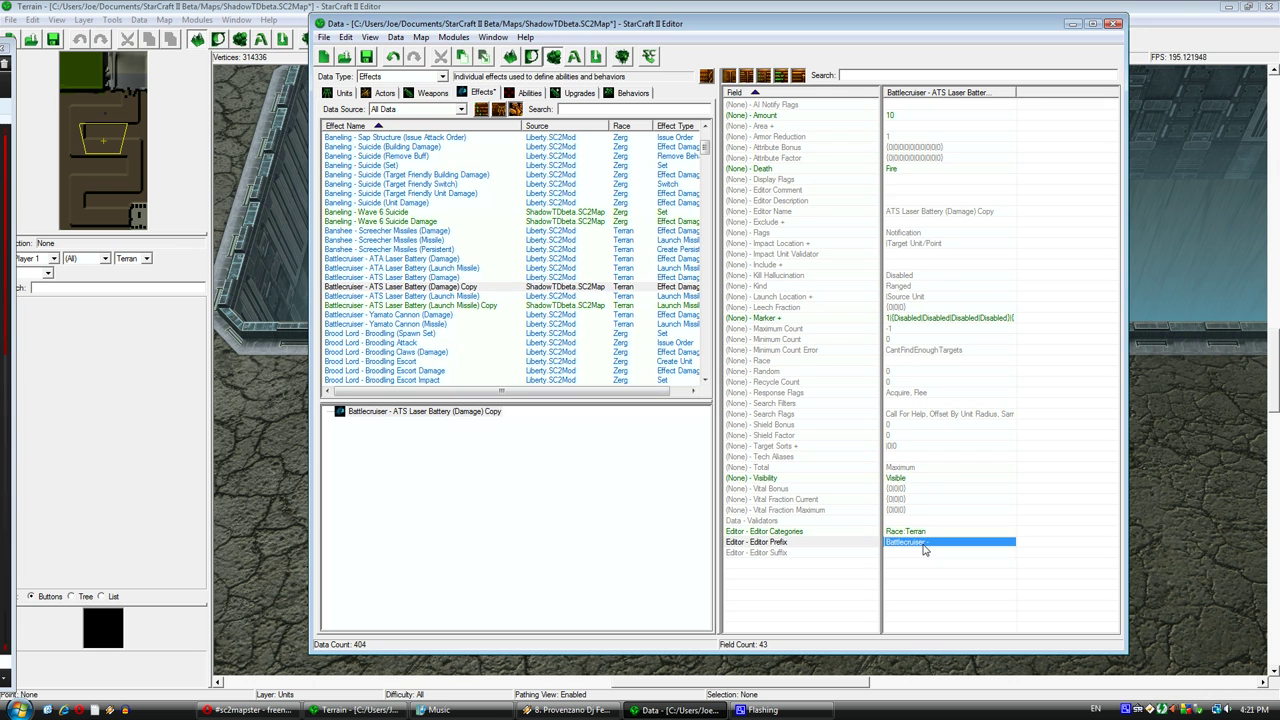
{"action": "type", "text": "Tow"}
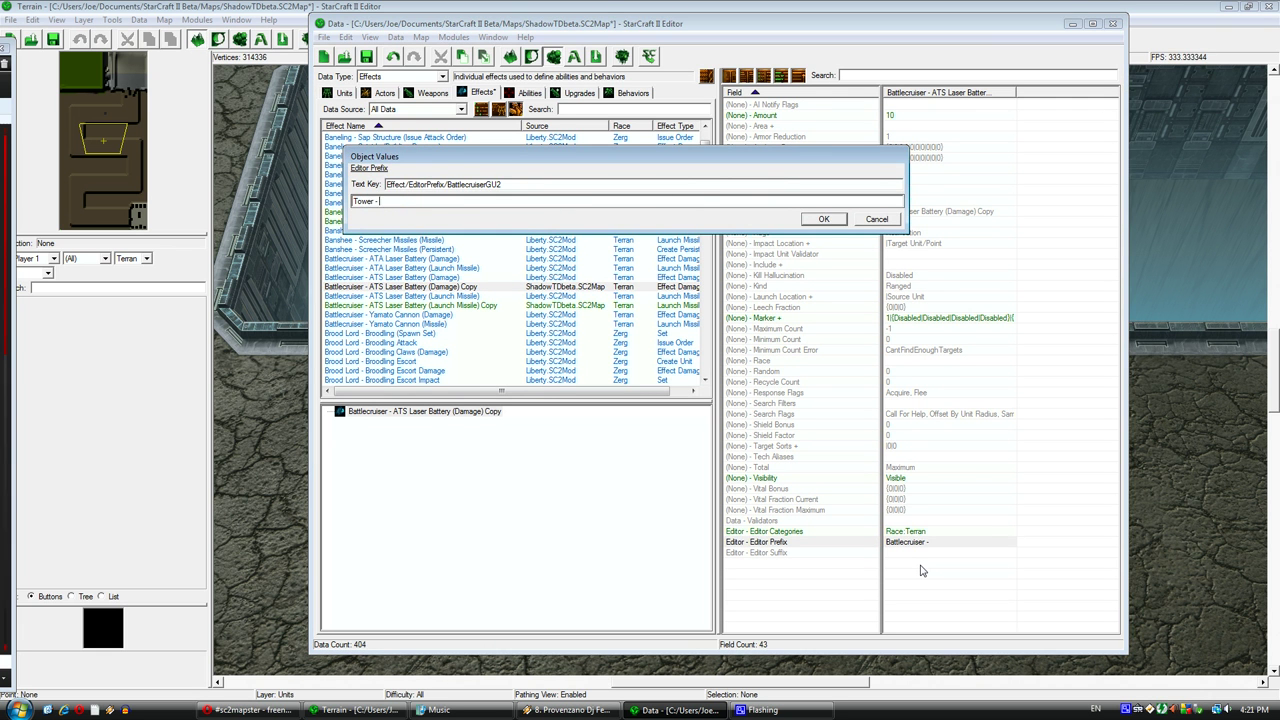
{"action": "type", "text": "er -"}
{"action": "key", "text": "Return"}
{"action": "left_click", "coordinate": [489, 309]}
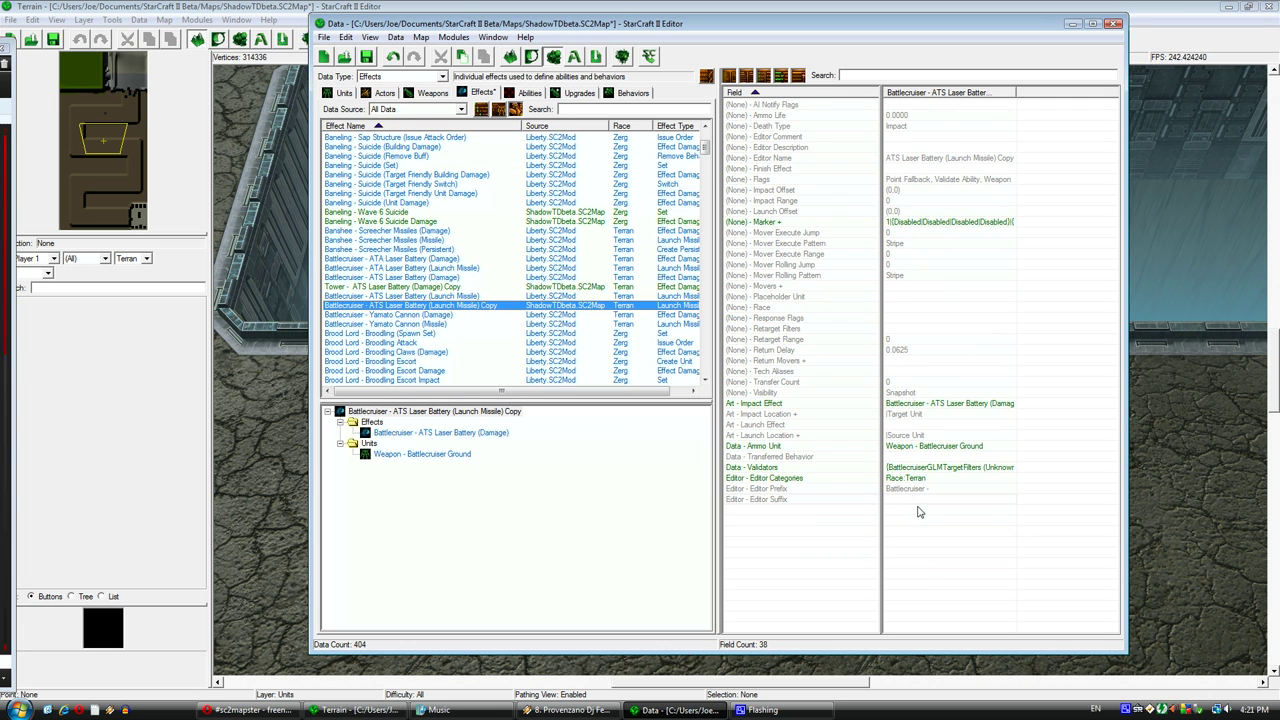
{"action": "double_click", "coordinate": [918, 490]}
{"action": "key", "text": "ctrl+v"}
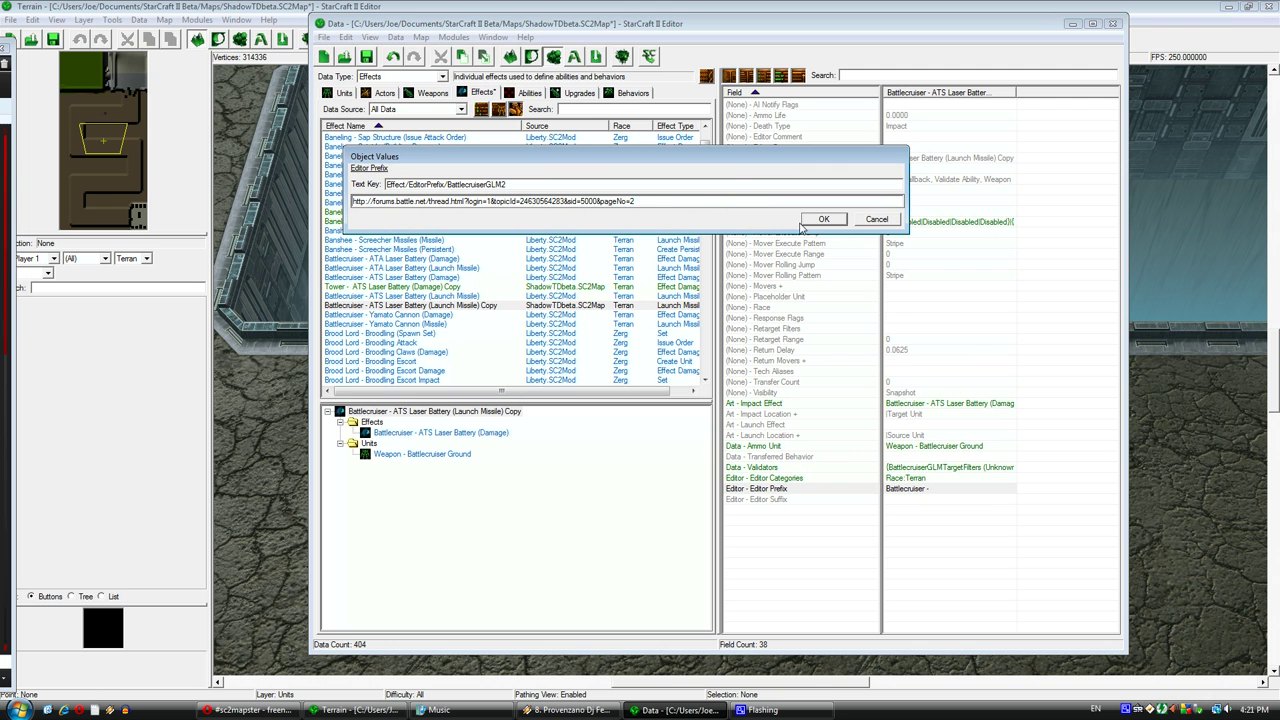
{"action": "key", "text": "ctrl+z"}
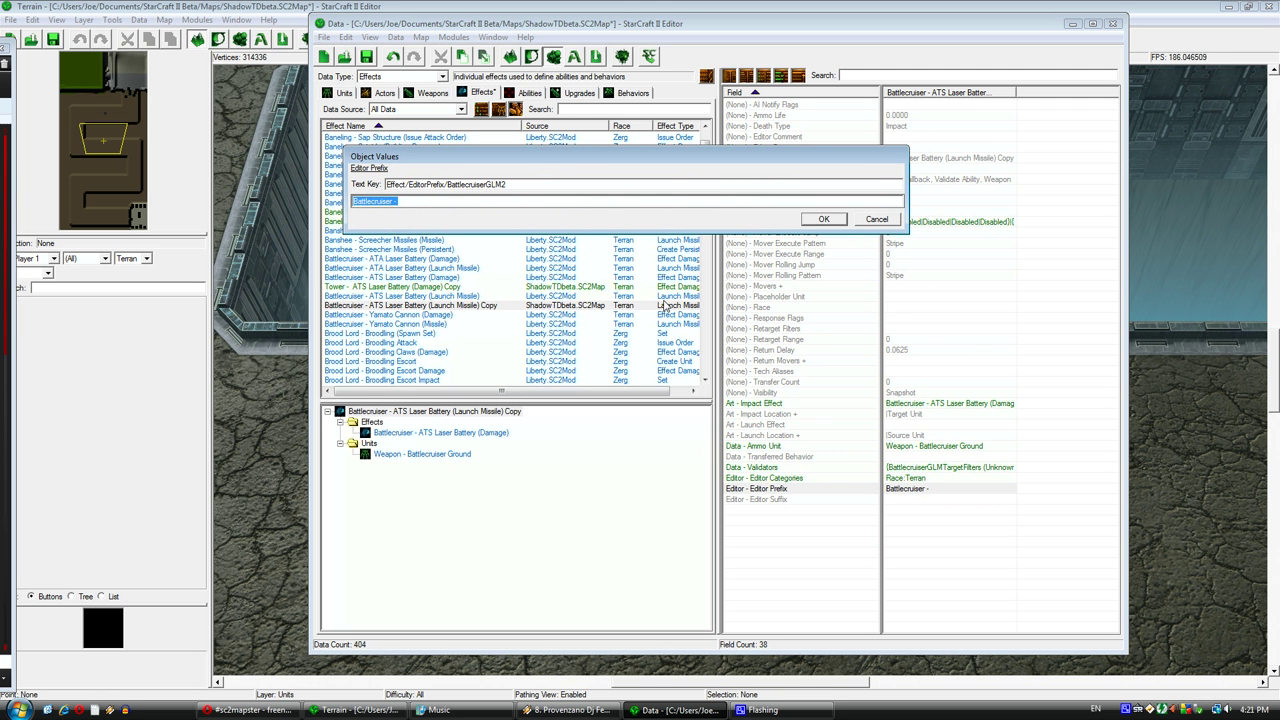
{"action": "type", "text": "Tower -"}
{"action": "key", "text": "Return"}
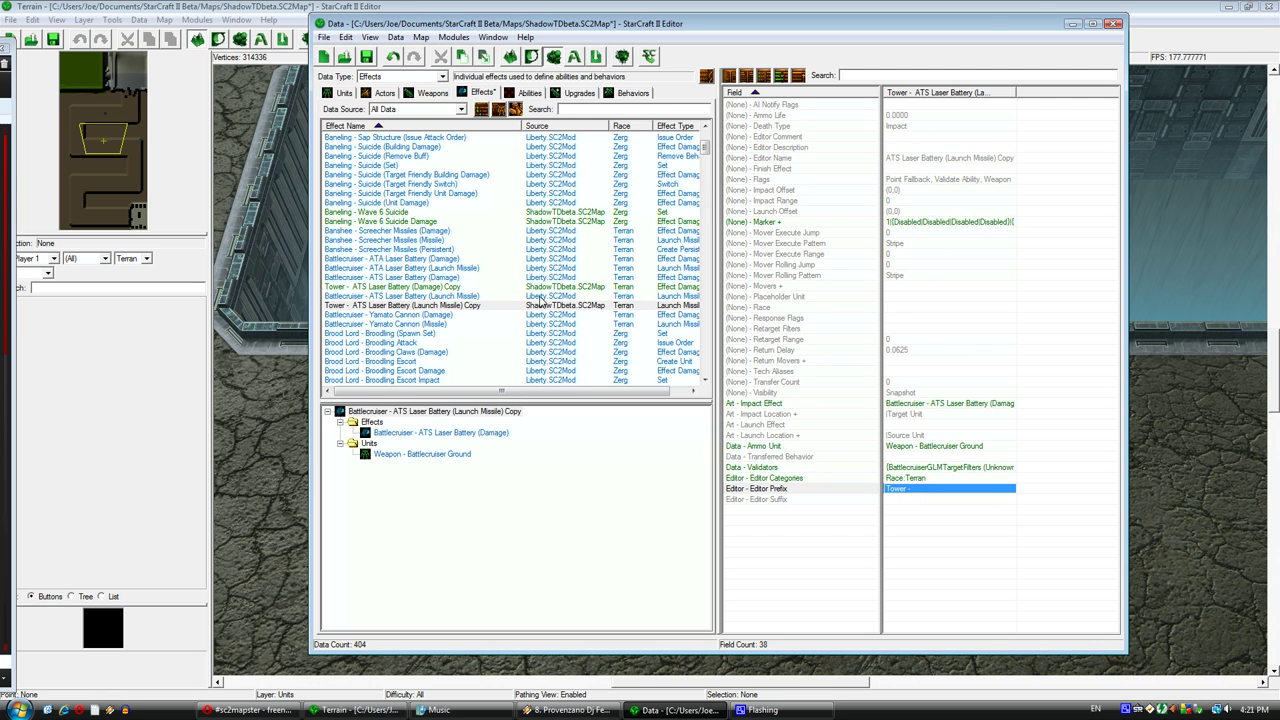
- Rename the copied damage effect to Plasma Tower and generate its ID with Suggest ID
{"action": "left_click", "coordinate": [453, 290]}
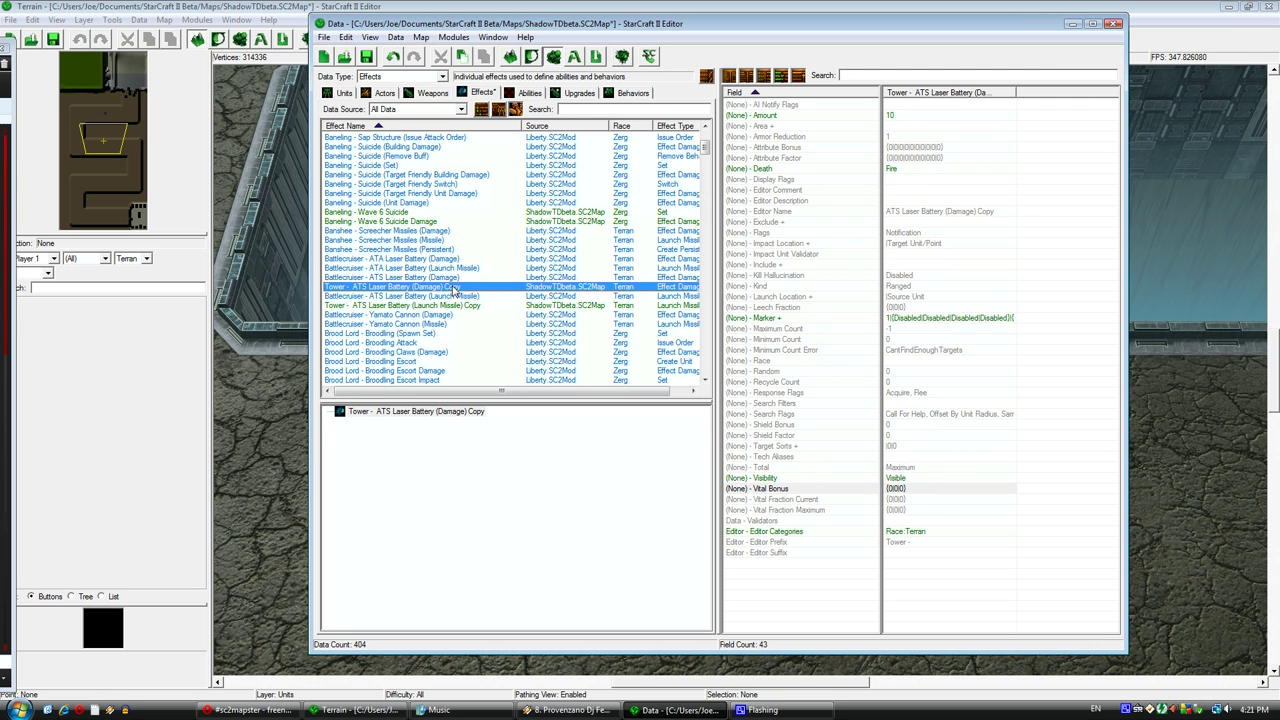
{"action": "double_click", "coordinate": [453, 290]}
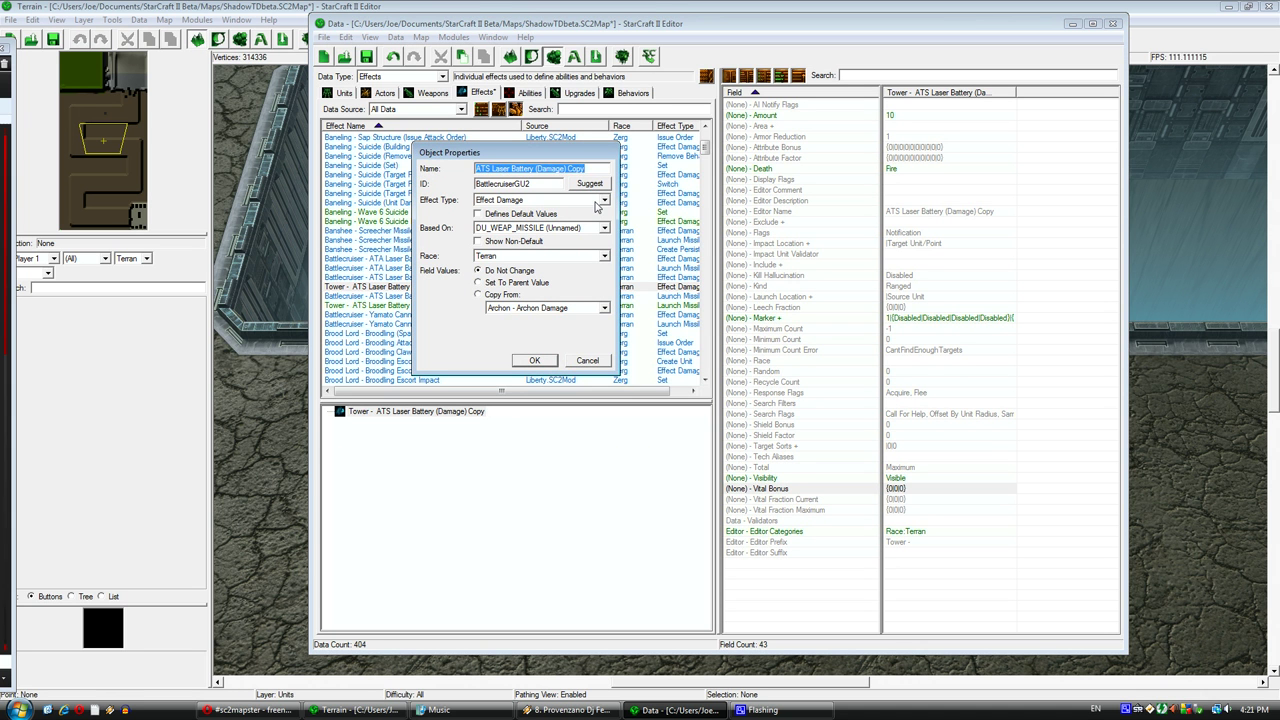
{"action": "type", "text": "T"}
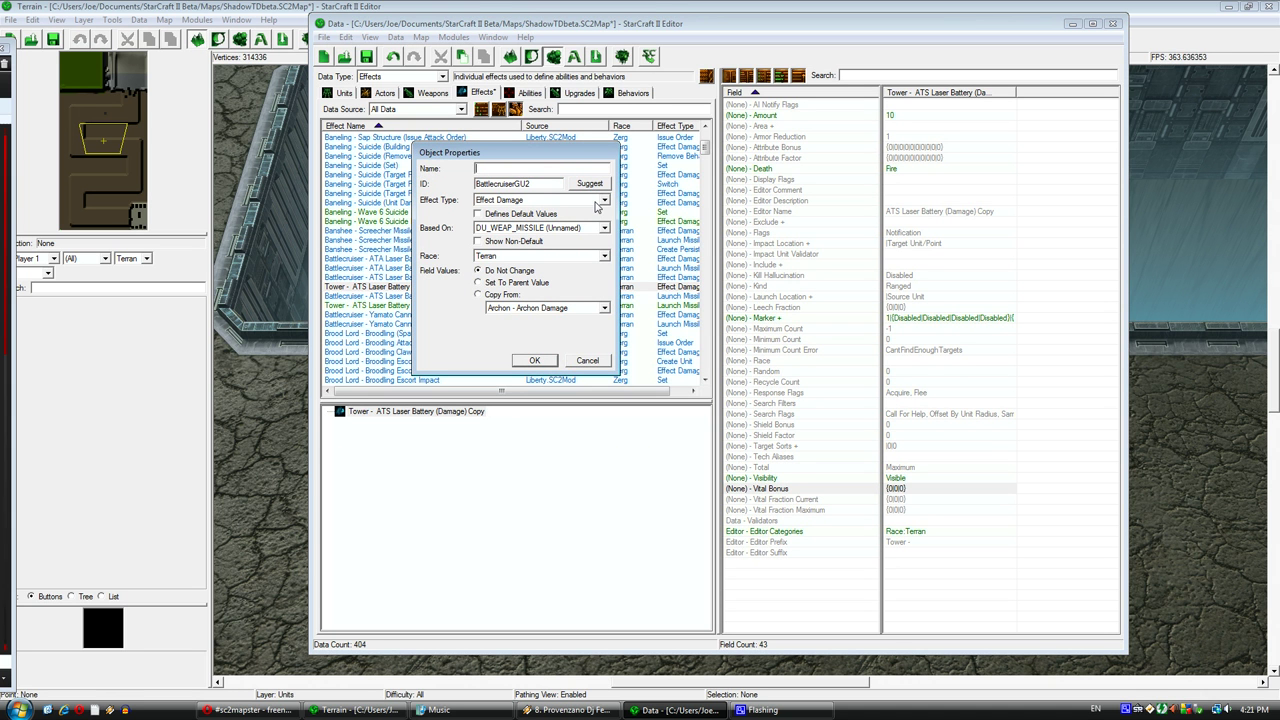
{"action": "type", "text": "lasma Tower"}
{"action": "key", "text": "ctrl+a"}
{"action": "left_click", "coordinate": [589, 184]}
{"action": "key", "text": "Return"}
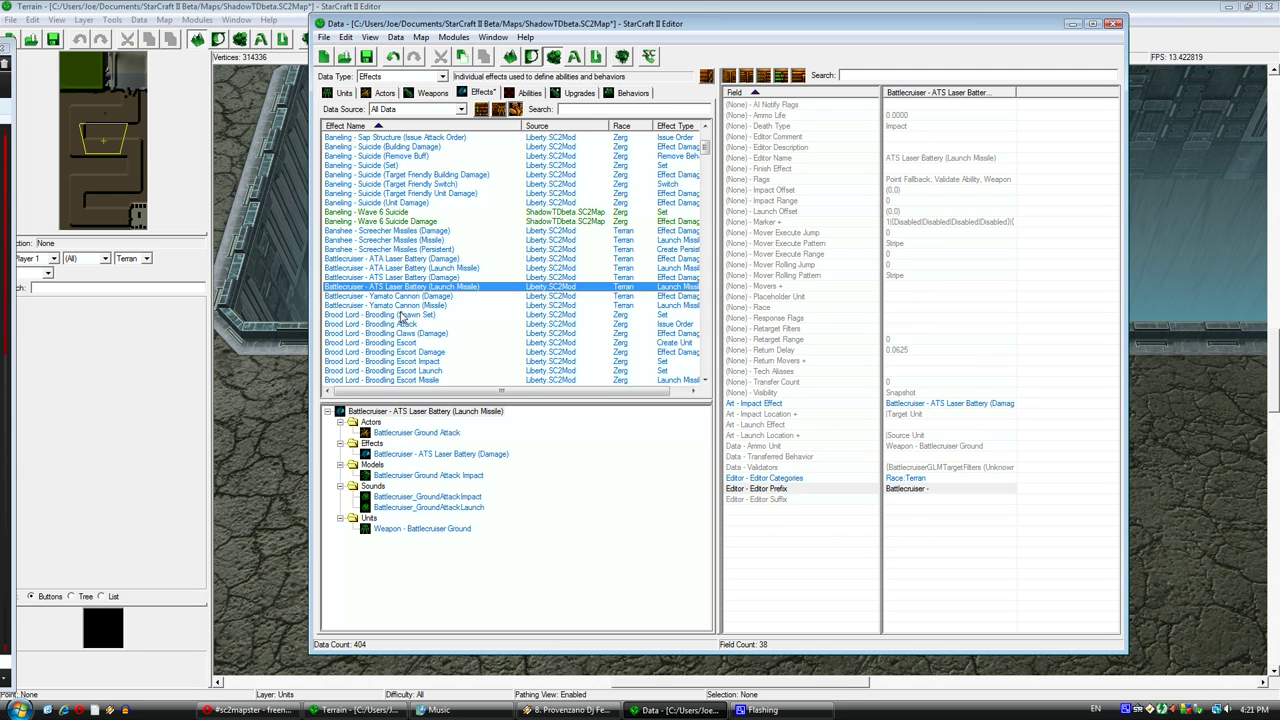
- Set Data Source to the ShadowTDbeta map so only its own effects are listed
{"action": "key", "text": "Down"}
{"action": "key", "text": "Down"}
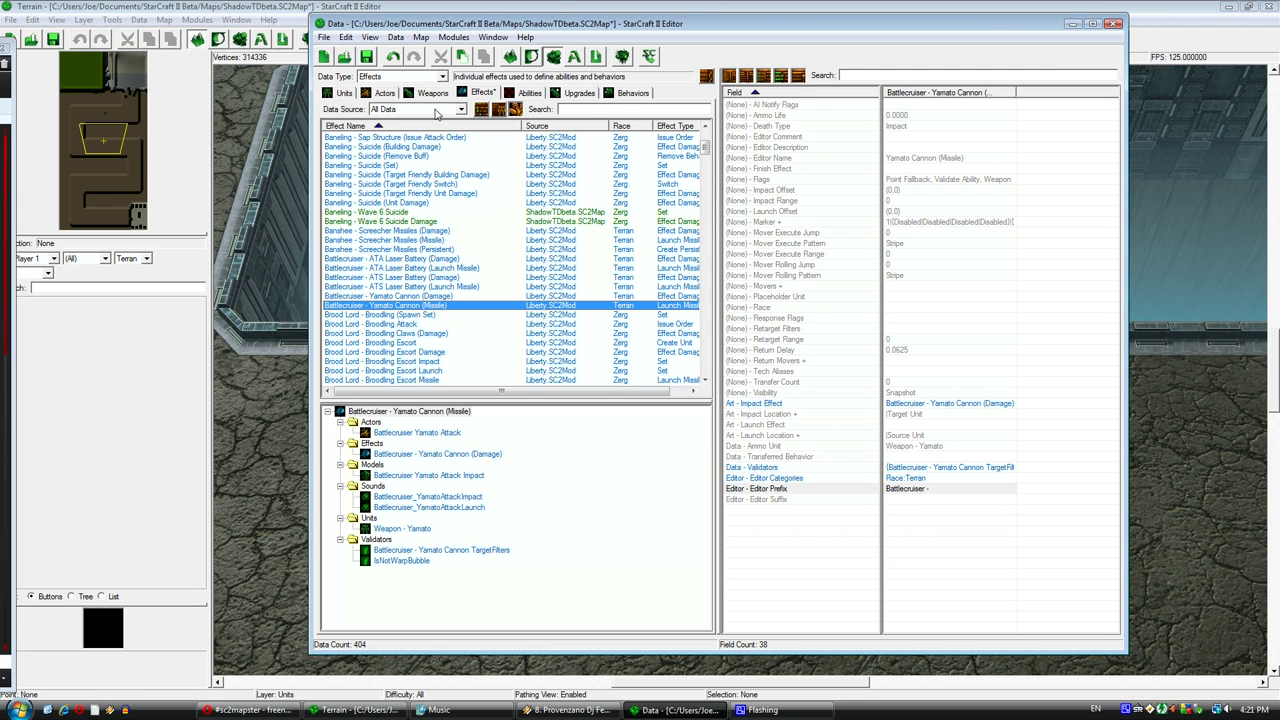
{"action": "left_click", "coordinate": [443, 108]}
{"action": "left_click", "coordinate": [447, 161]}
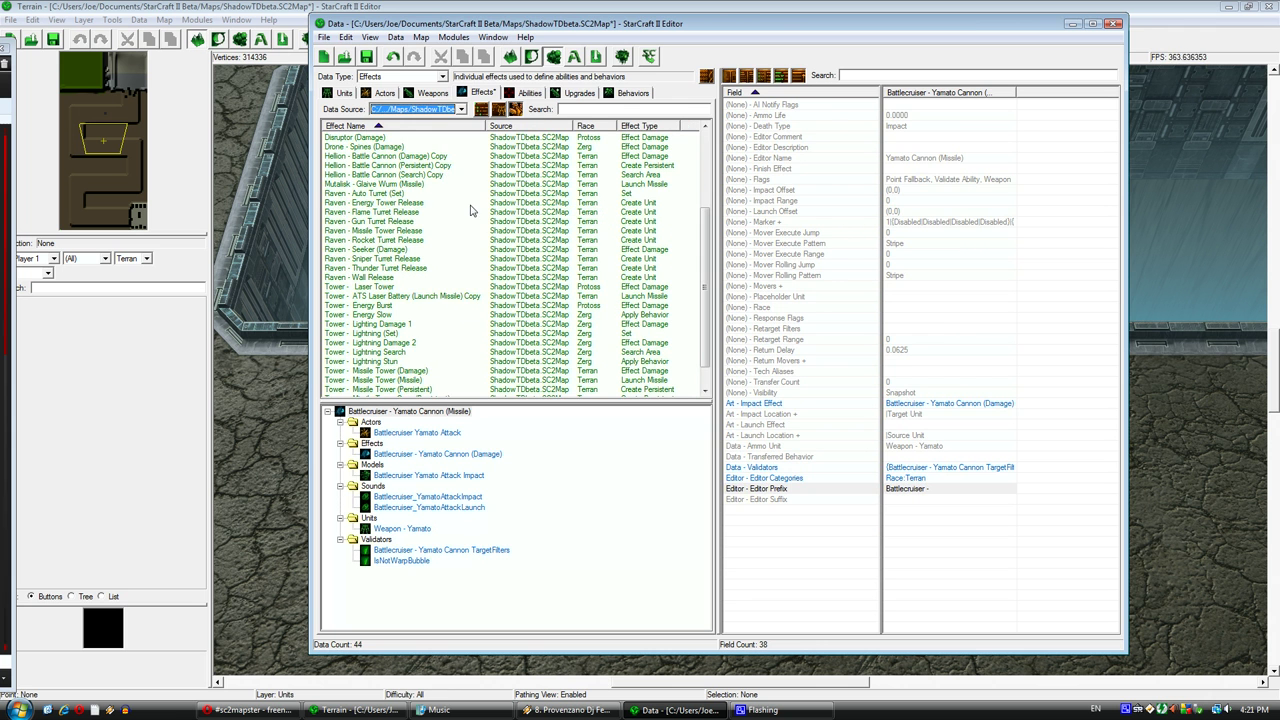
- Rename the copied missile effect to Plasma Tower with ID PlasmaTowerMissile
{"action": "left_click", "coordinate": [471, 204]}
{"action": "scroll", "coordinate": [481, 235], "scroll_direction": "up", "scroll_amount": 4}
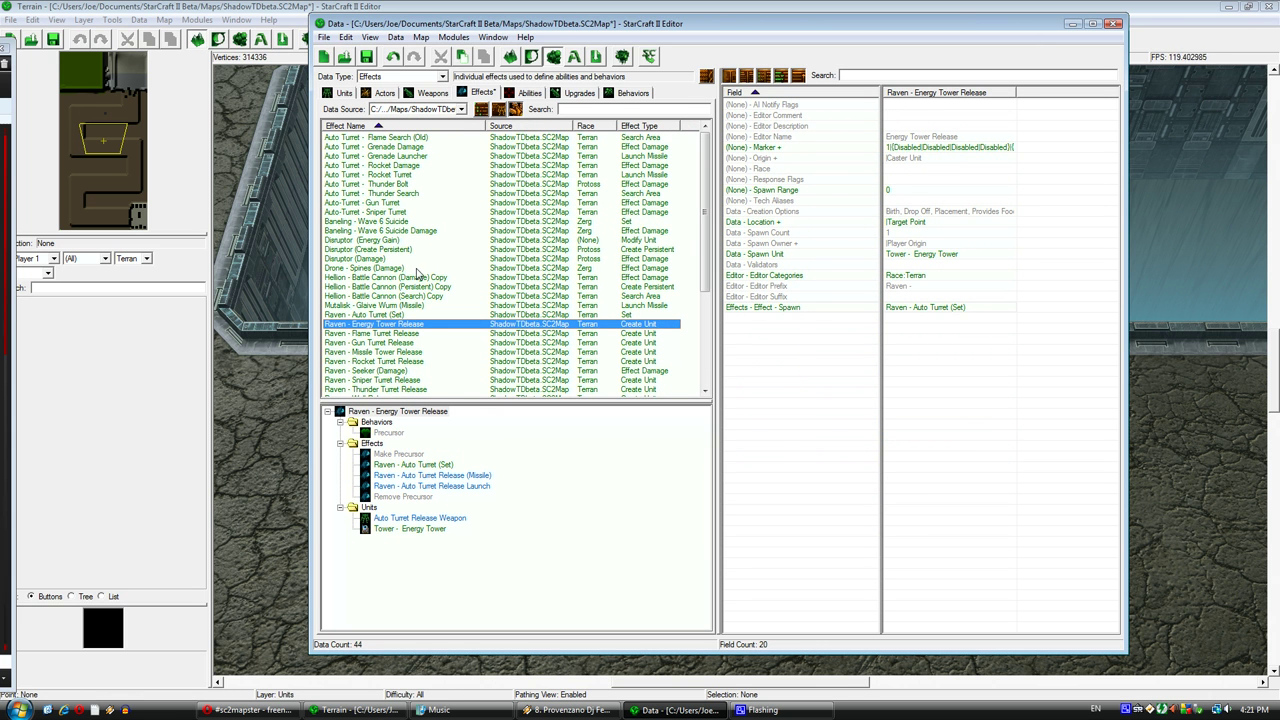
{"action": "scroll", "coordinate": [447, 281], "scroll_direction": "down", "scroll_amount": 5}
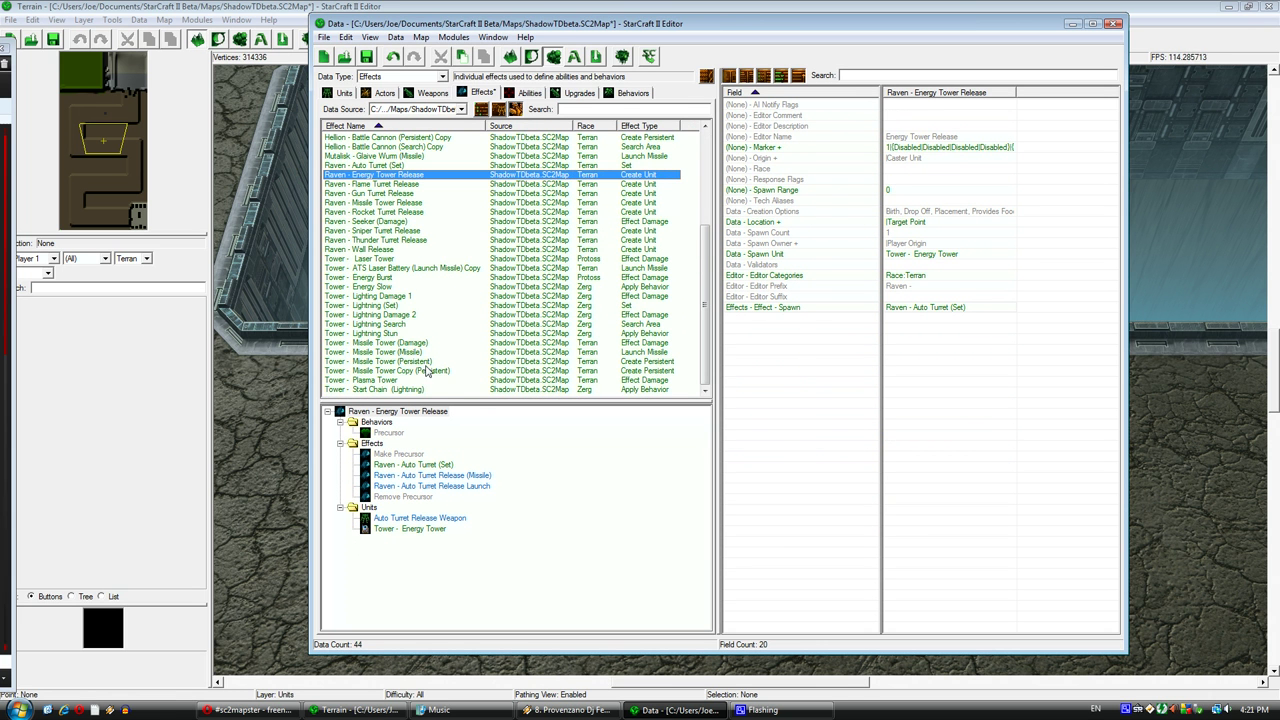
{"action": "left_click", "coordinate": [401, 297]}
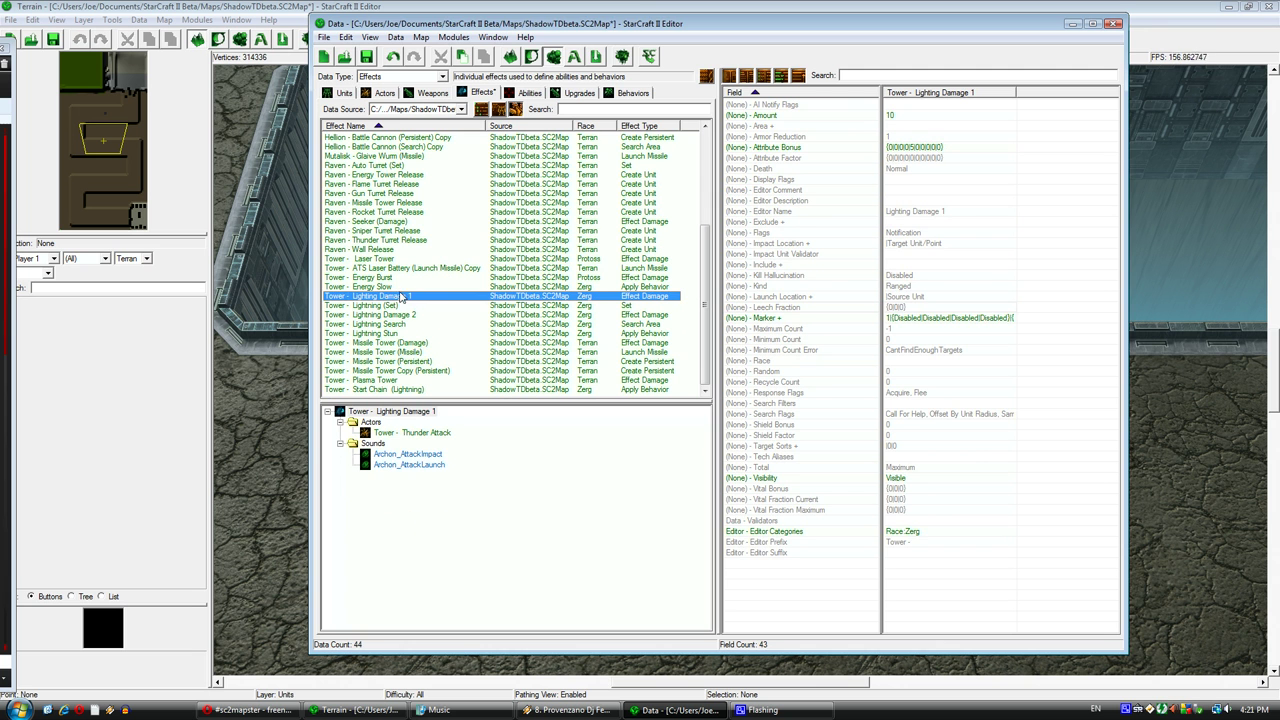
{"action": "double_click", "coordinate": [433, 269]}
{"action": "key", "text": "ctrl+v"}
{"action": "left_click", "coordinate": [592, 184]}
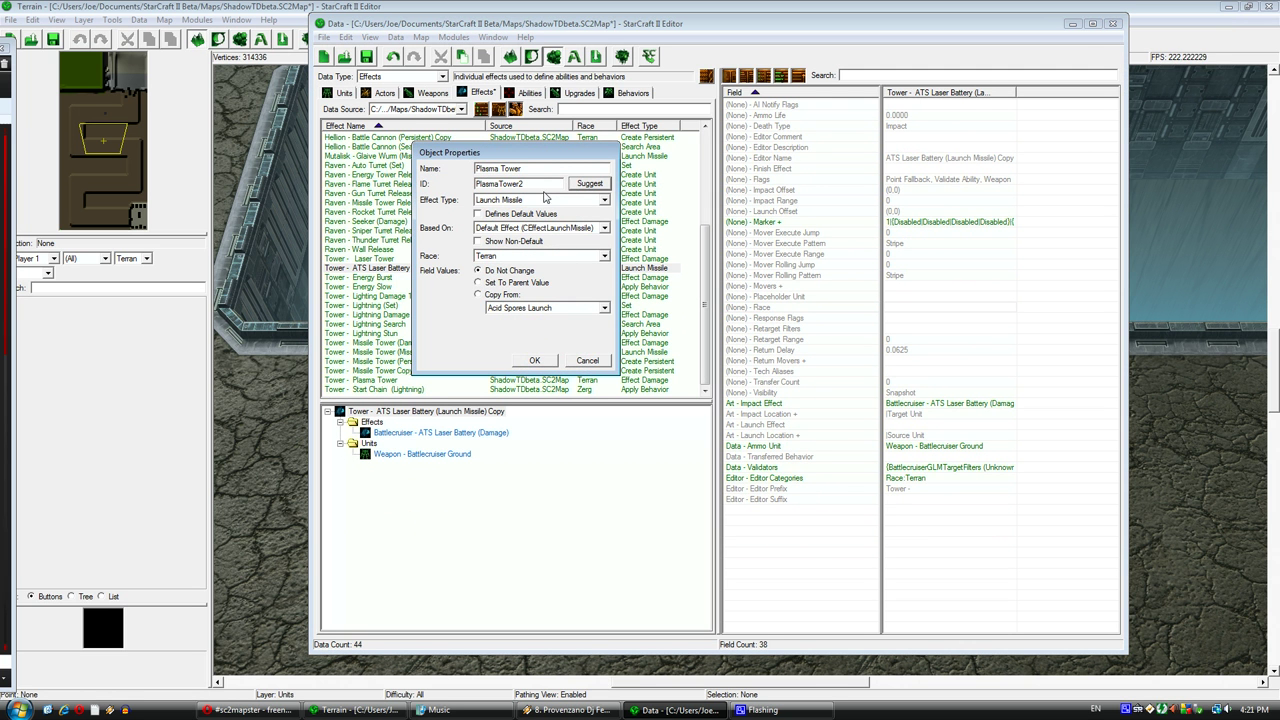
{"action": "left_click_drag", "start_coordinate": [527, 155], "coordinate": [527, 188]}
{"action": "left_click", "coordinate": [577, 202]}
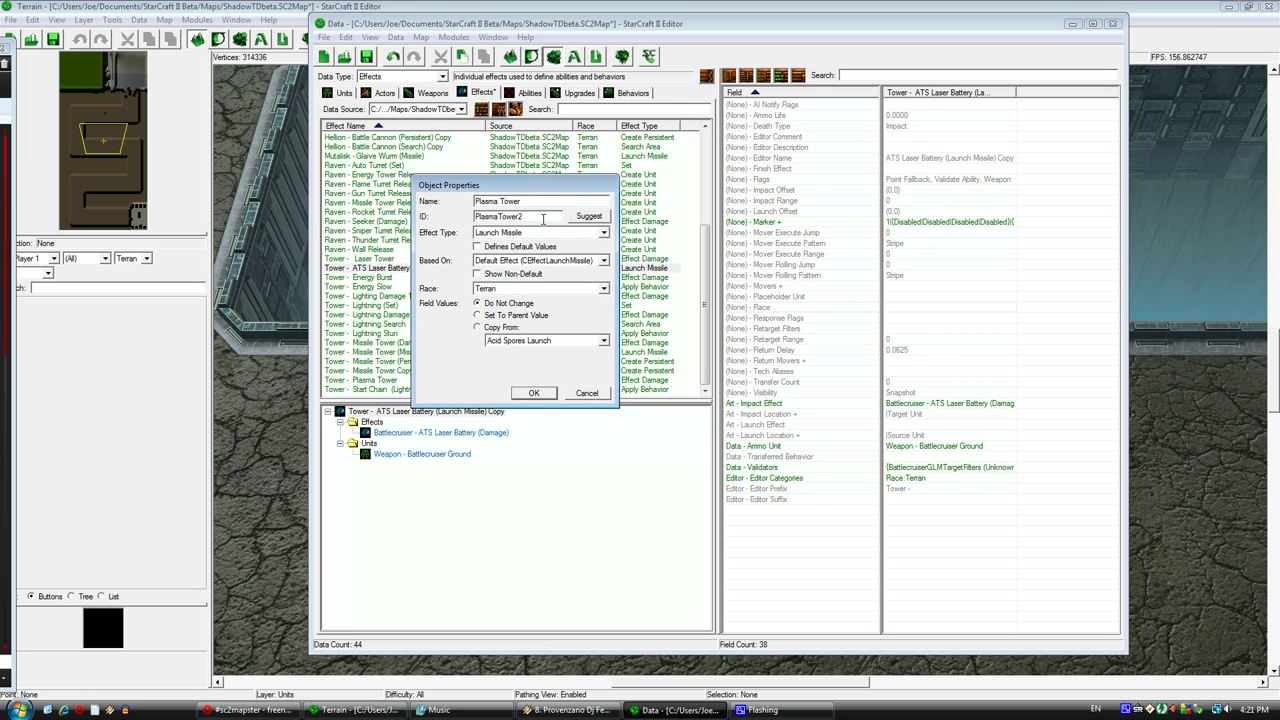
{"action": "type", "text": "ile"}
{"action": "left_click", "coordinate": [554, 394]}
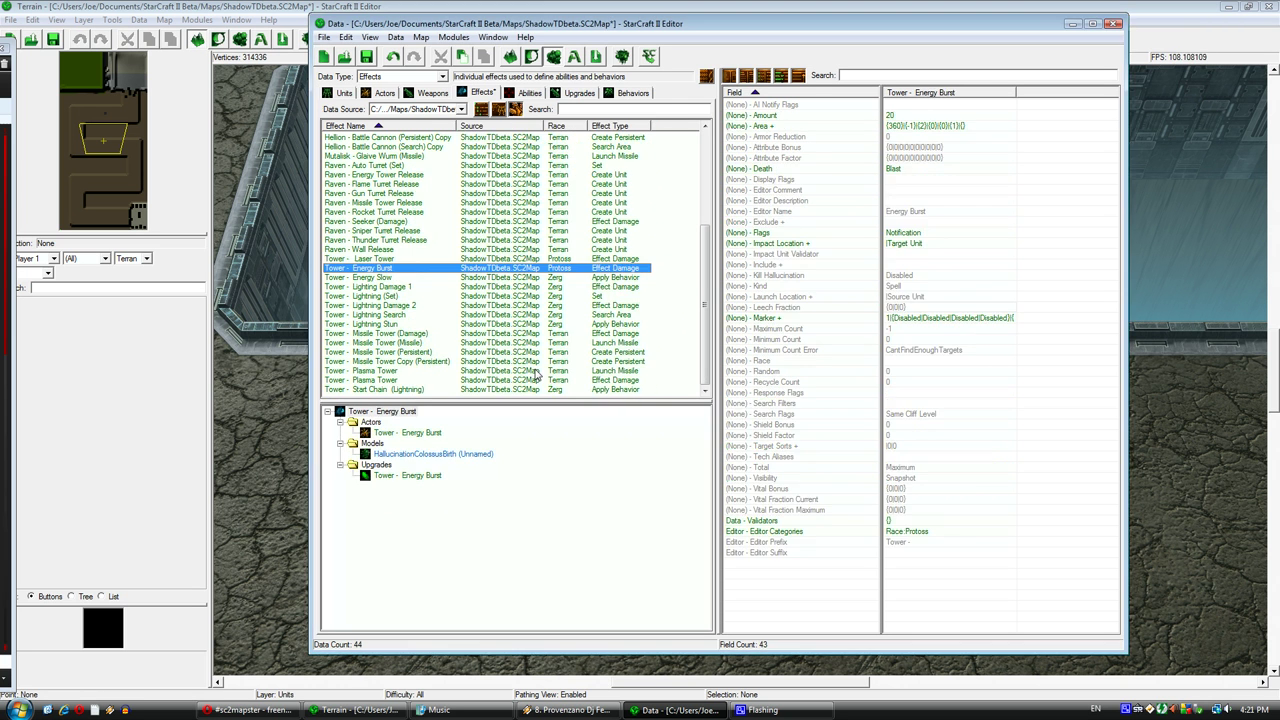
- Set Editor Suffix '(Missile)' on the missile effect and '(Damage)' on the damage effect
{"action": "left_click", "coordinate": [443, 373]}
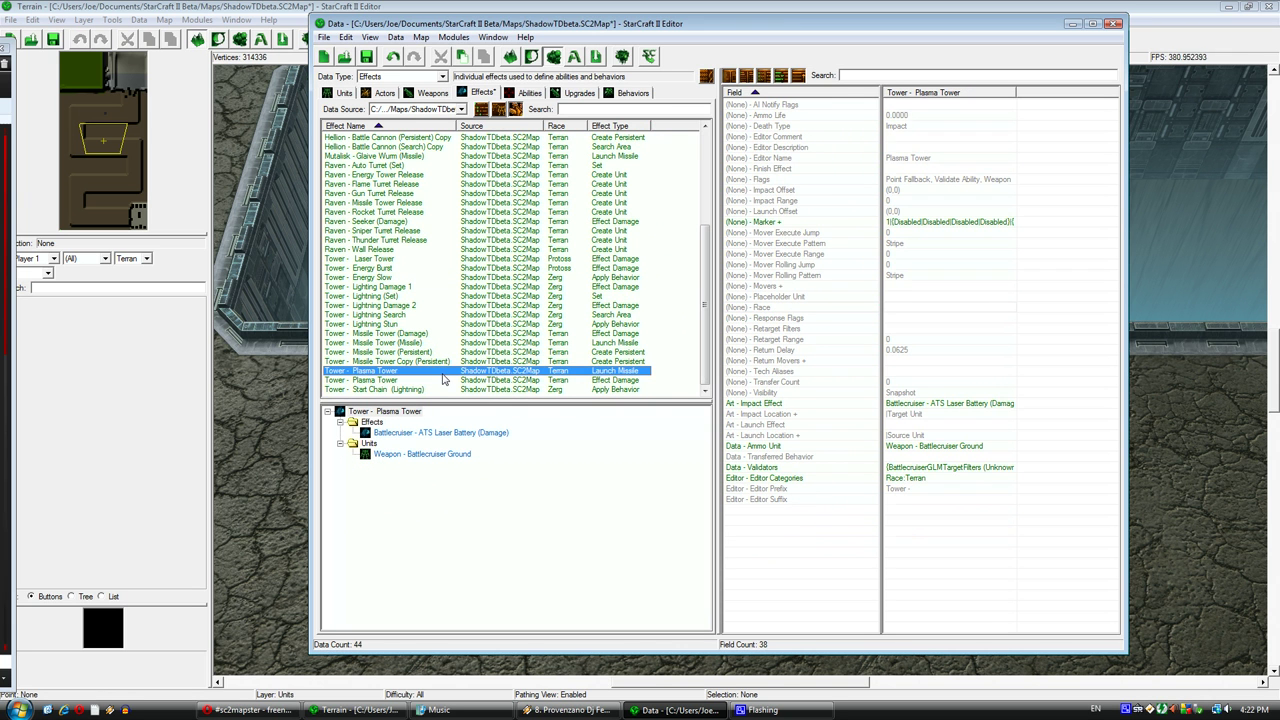
{"action": "double_click", "coordinate": [912, 500]}
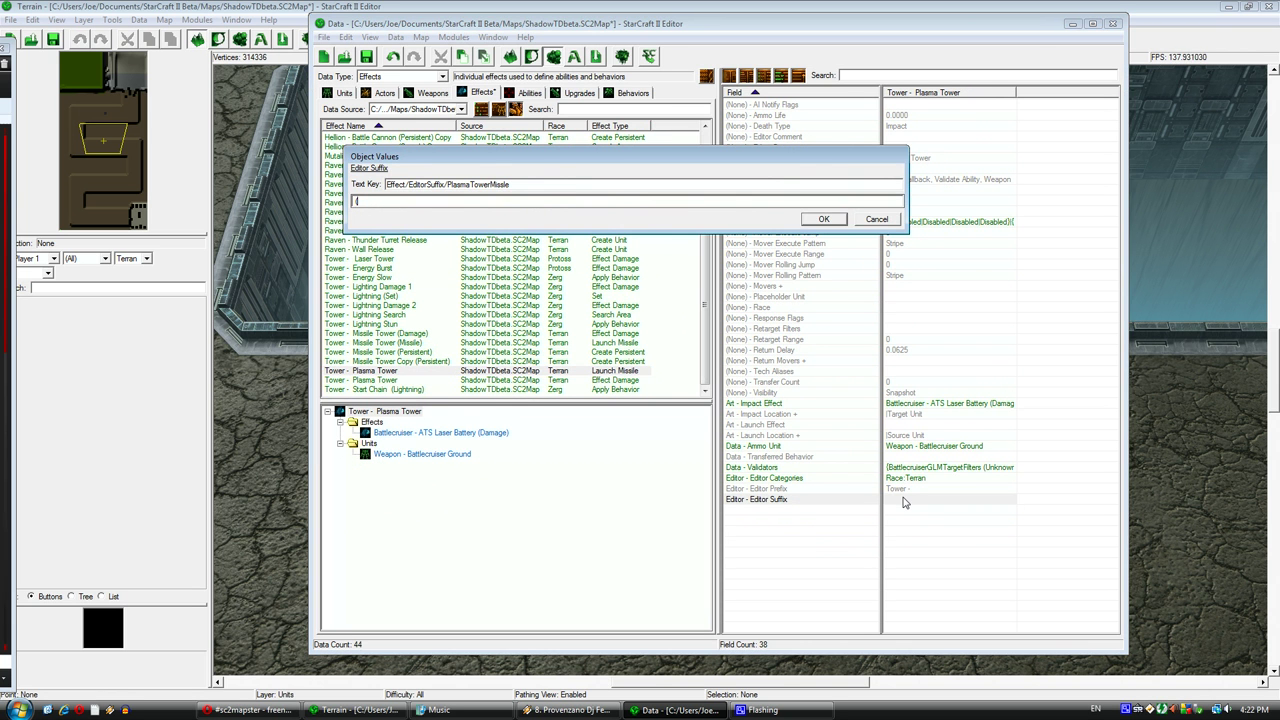
{"action": "type", "text": "(Missile)"}
{"action": "key", "text": "Return"}
{"action": "left_click", "coordinate": [459, 381]}
{"action": "double_click", "coordinate": [912, 554]}
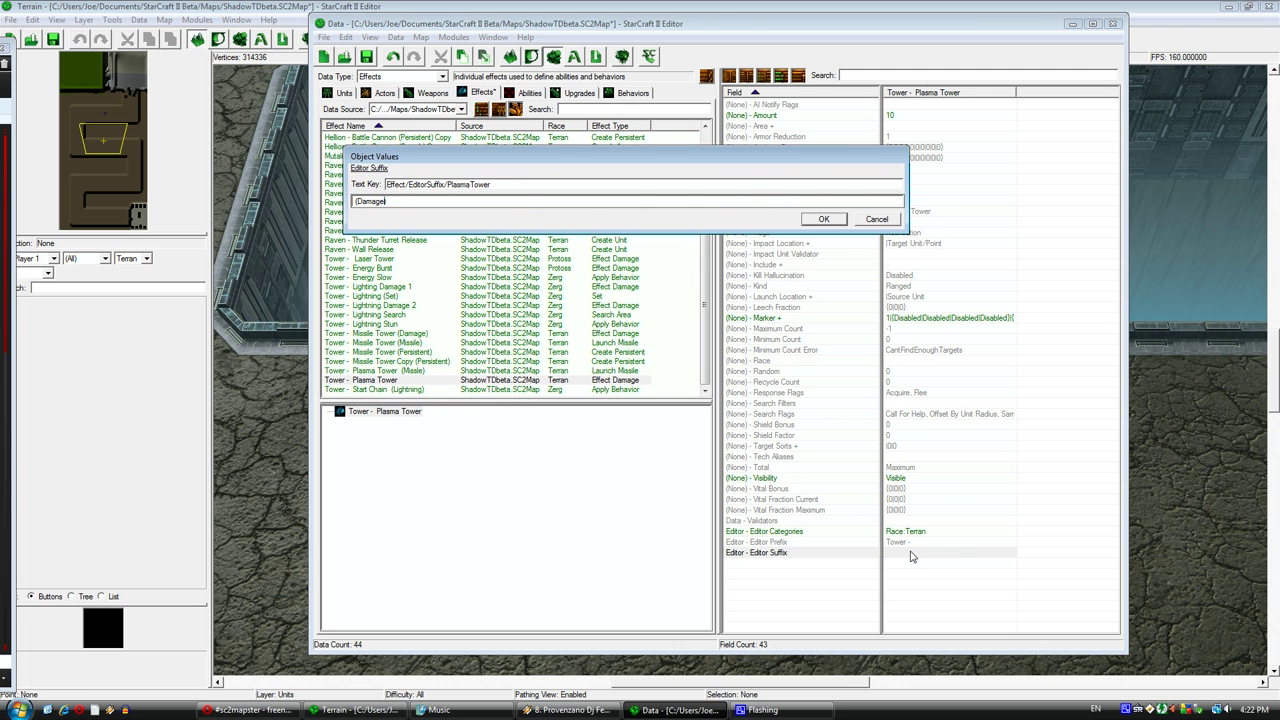
{"action": "key", "text": "Return"}
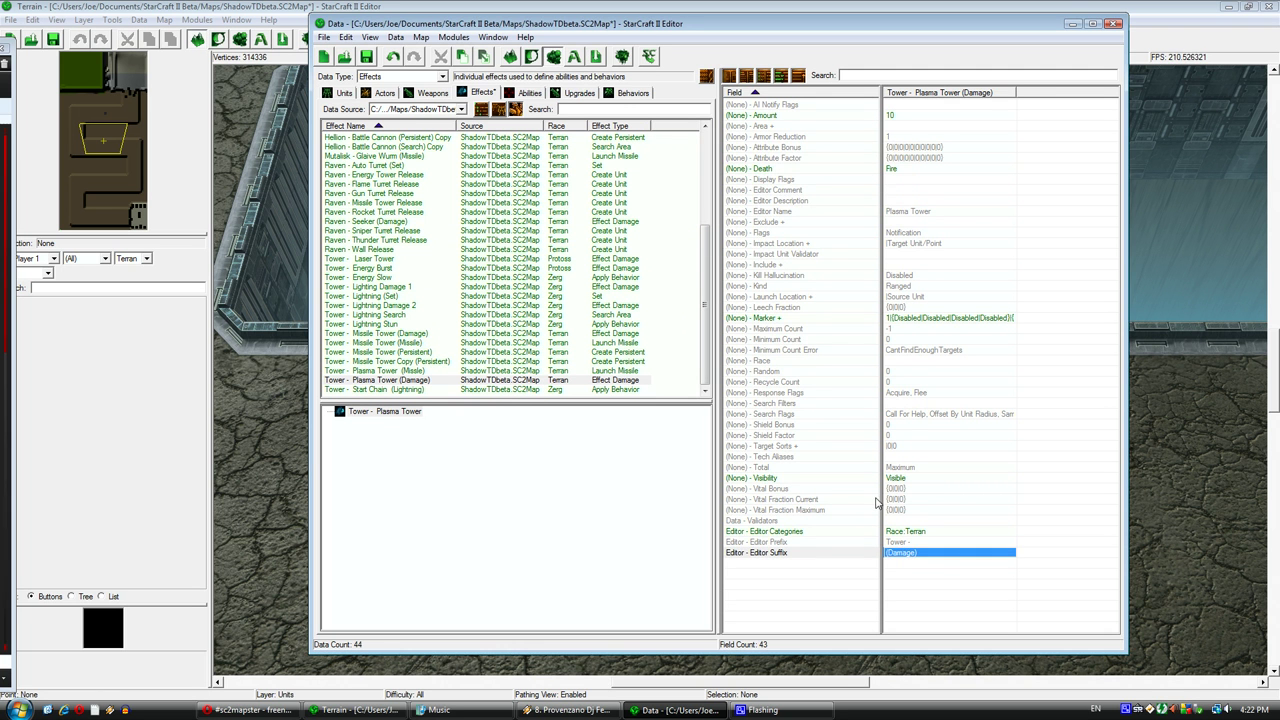
{"action": "left_click", "coordinate": [503, 362]}
- Set the Plasma Tower (Damage) Amount to 20 and Armor Reduction to 0.5
{"action": "left_click", "coordinate": [514, 381]}
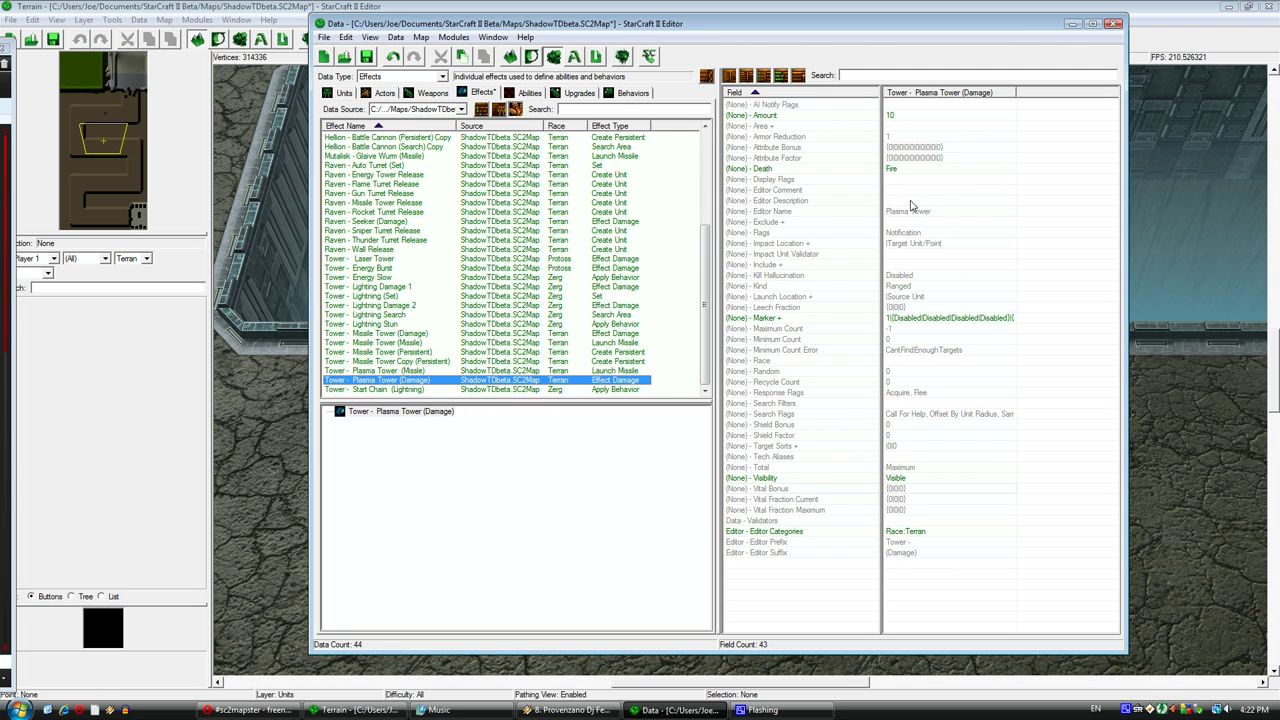
{"action": "double_click", "coordinate": [912, 116]}
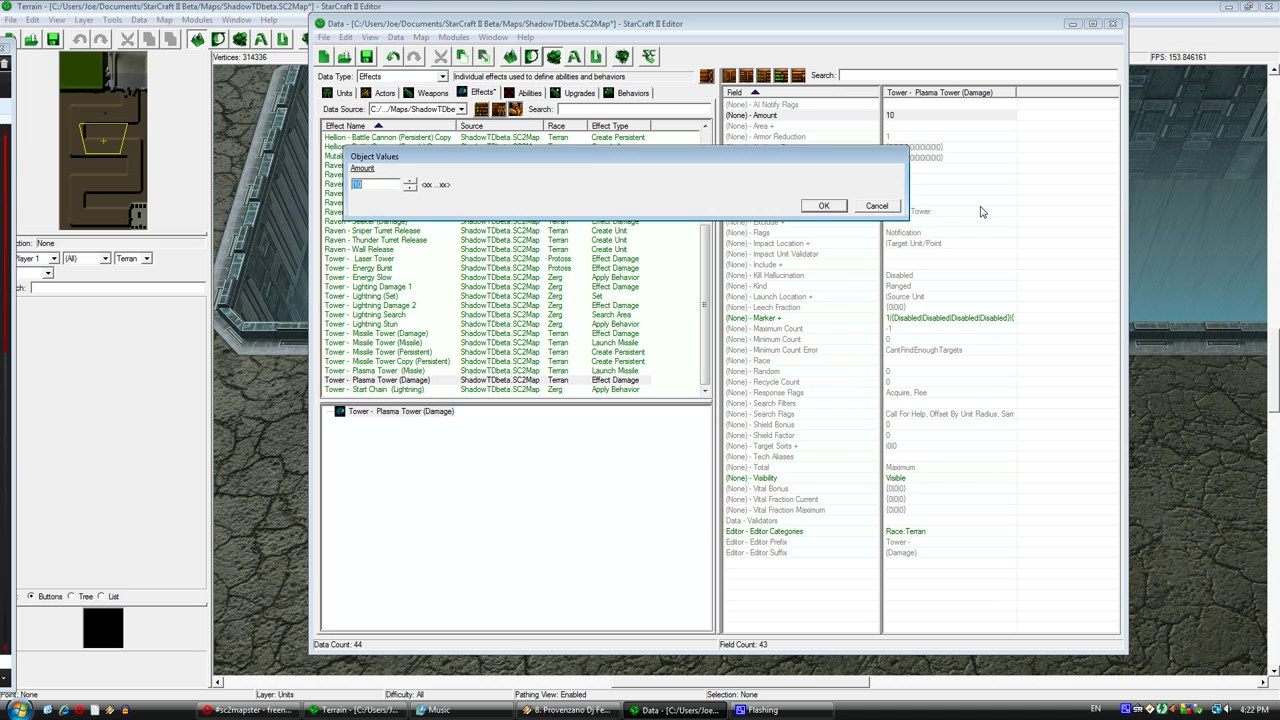
{"action": "type", "text": "20"}
{"action": "key", "text": "Return"}
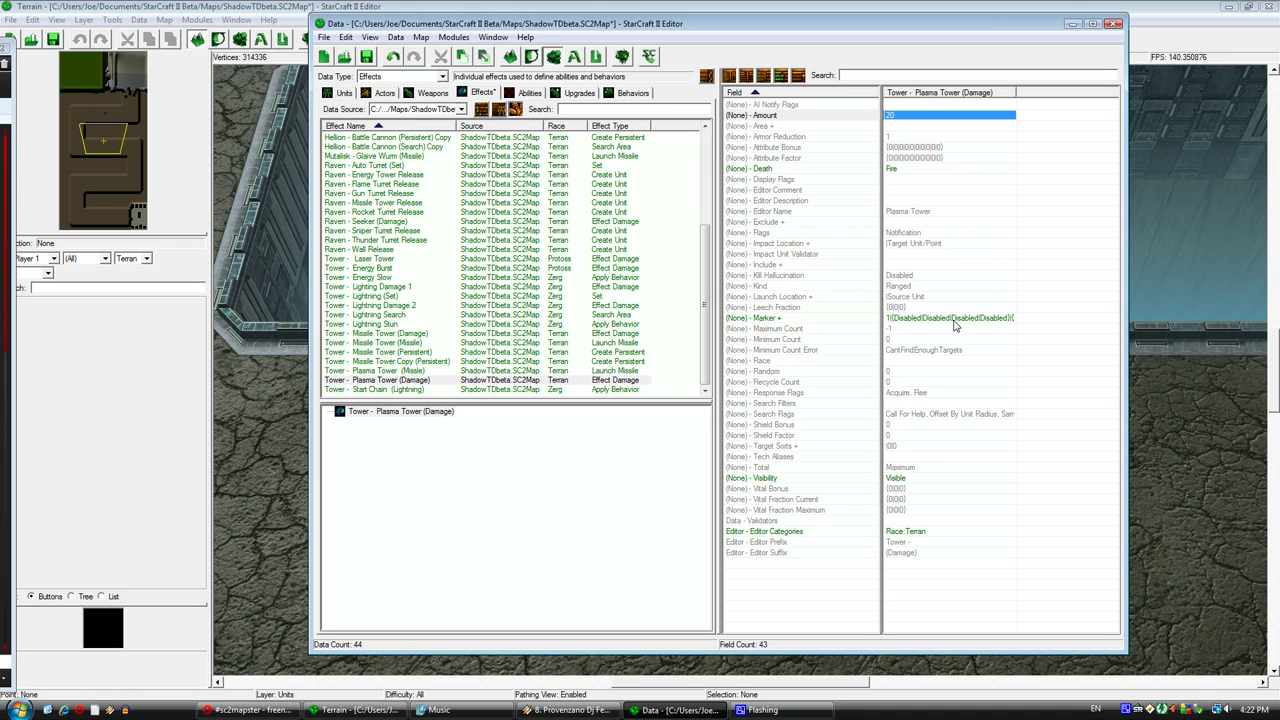
{"action": "double_click", "coordinate": [897, 137]}
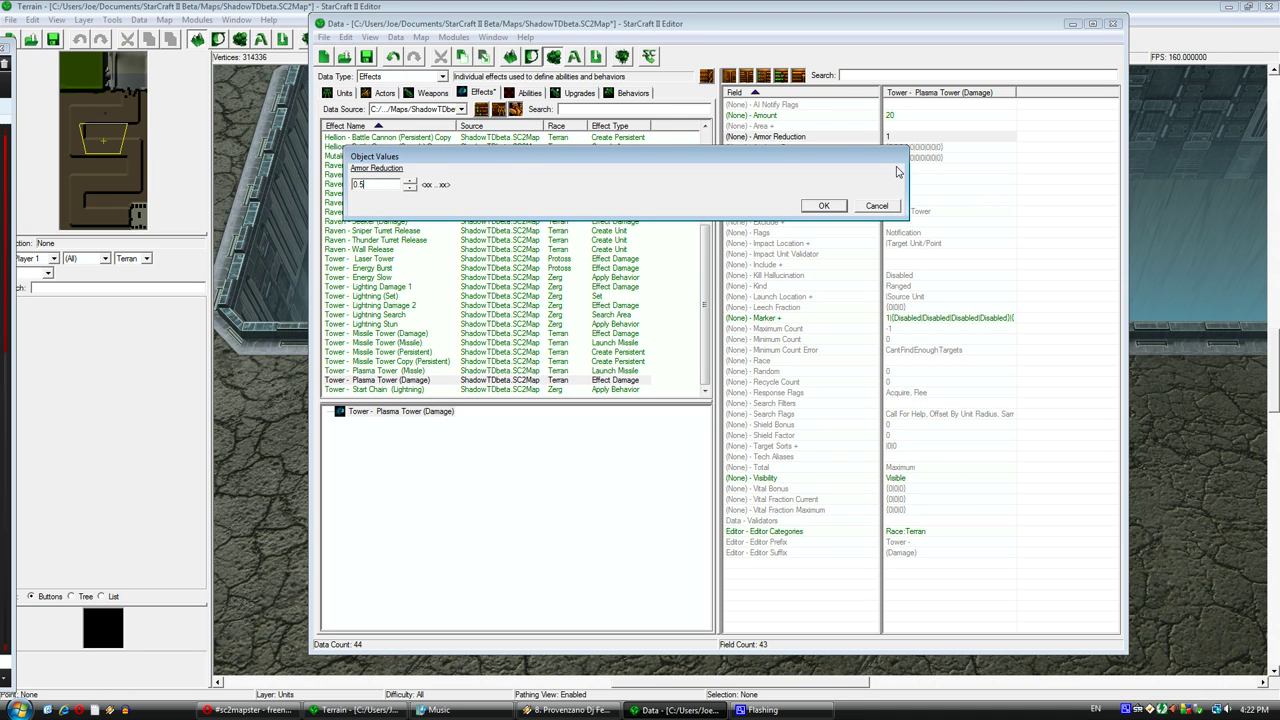
{"action": "key", "text": "Return"}
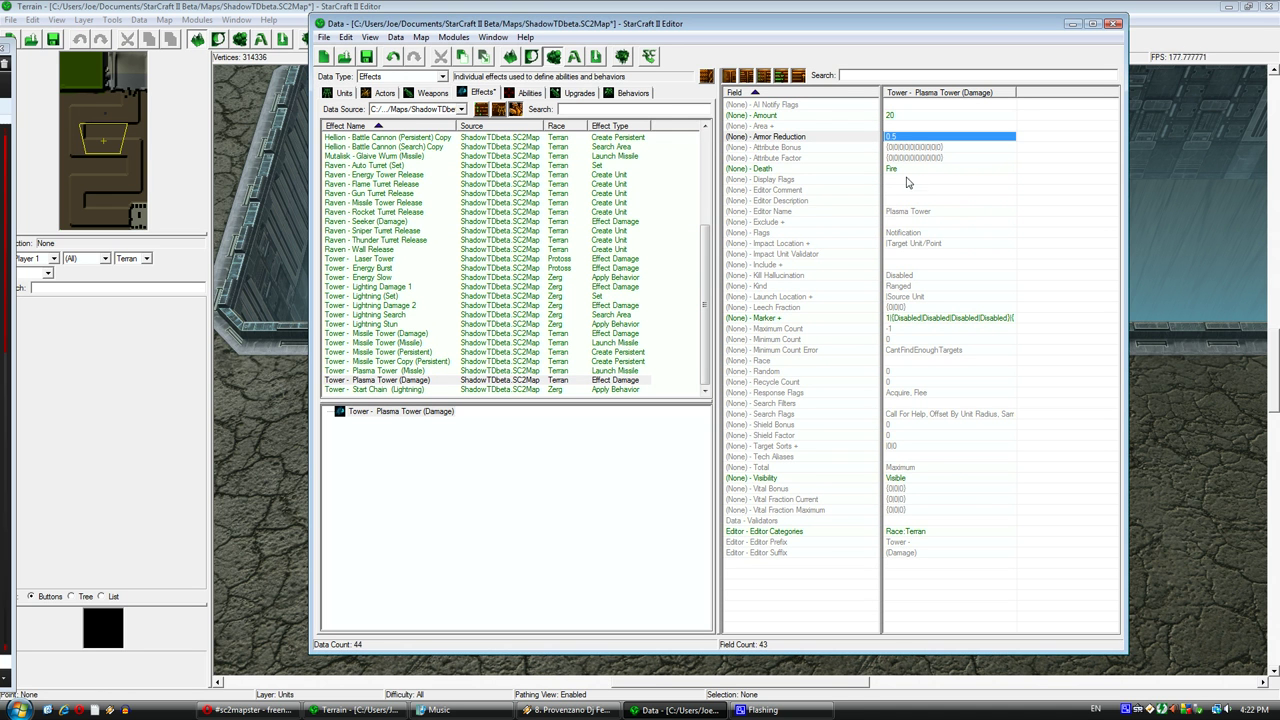
- Give the damage effect an Attribute Bonus of 3 against Massive, then save the map
{"action": "double_click", "coordinate": [925, 148]}
{"action": "left_click", "coordinate": [410, 234]}
{"action": "scroll", "coordinate": [414, 238], "scroll_direction": "down", "scroll_amount": 2}
{"action": "scroll", "coordinate": [405, 240], "scroll_direction": "up", "scroll_amount": 2}
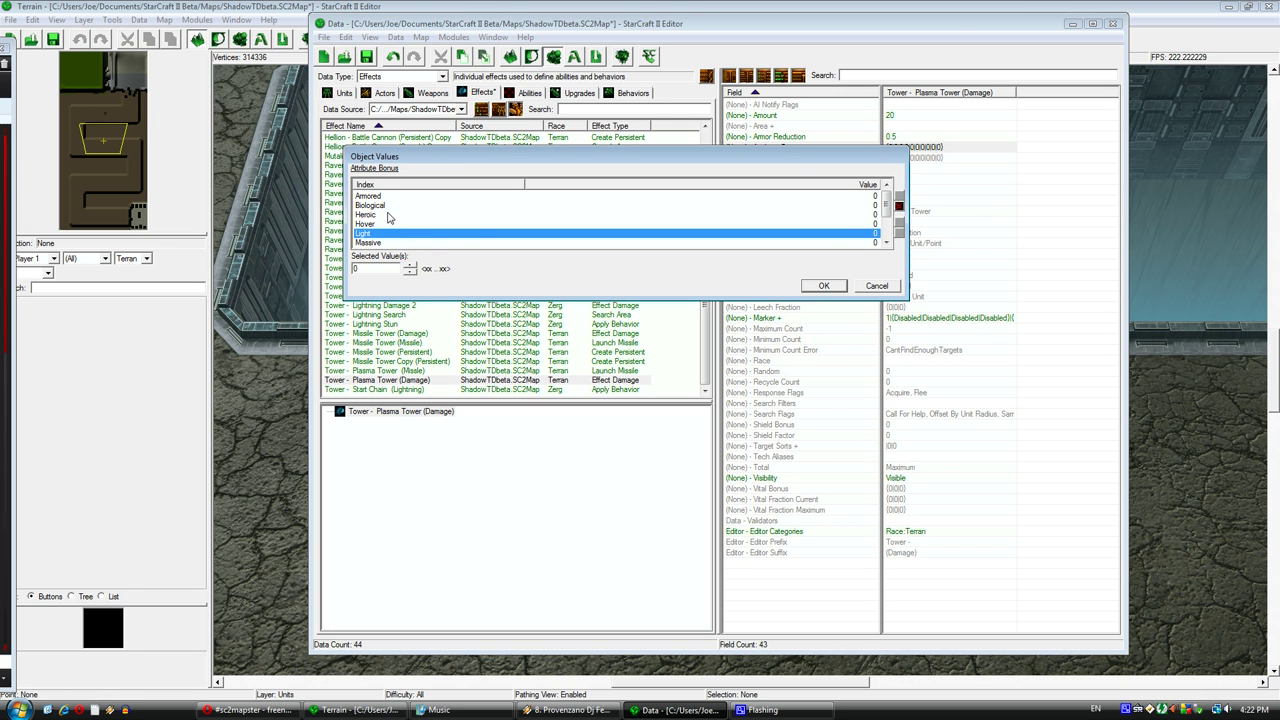
{"action": "scroll", "coordinate": [390, 220], "scroll_direction": "down", "scroll_amount": 1}
{"action": "left_click", "coordinate": [390, 215]}
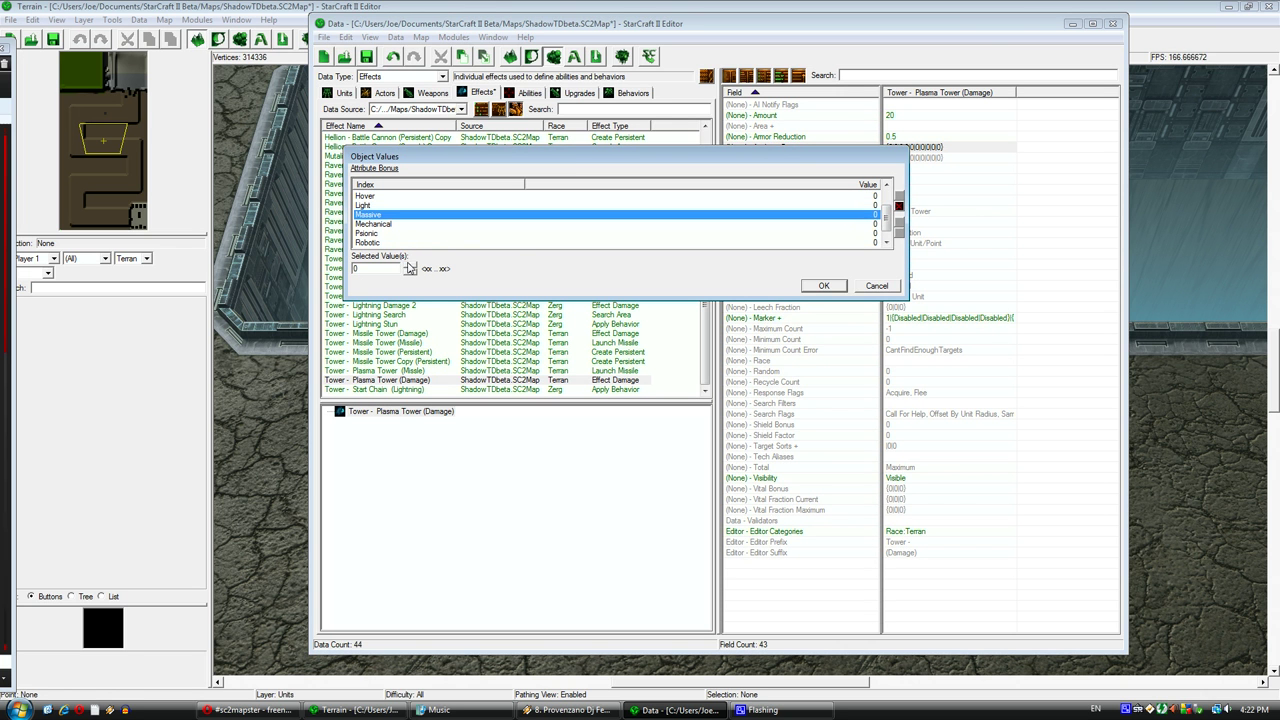
{"action": "triple_click", "coordinate": [410, 266]}
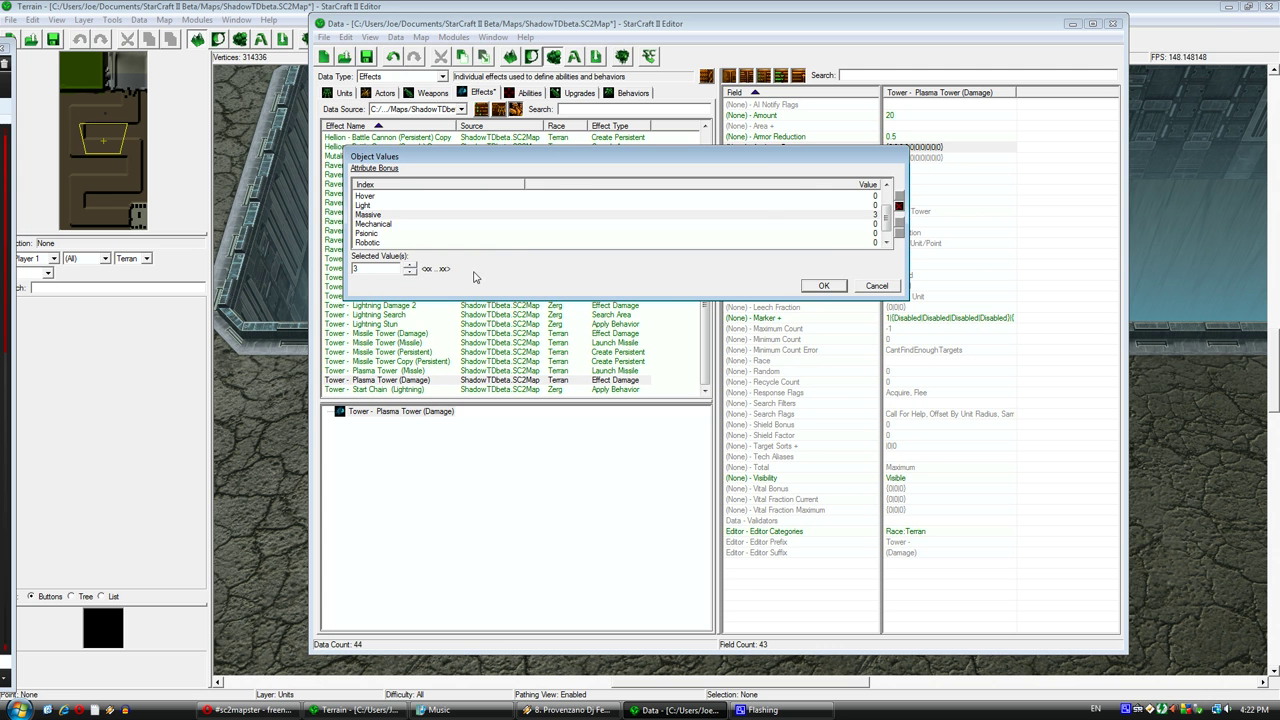
{"action": "left_click", "coordinate": [824, 286]}
{"action": "left_click", "coordinate": [367, 57]}
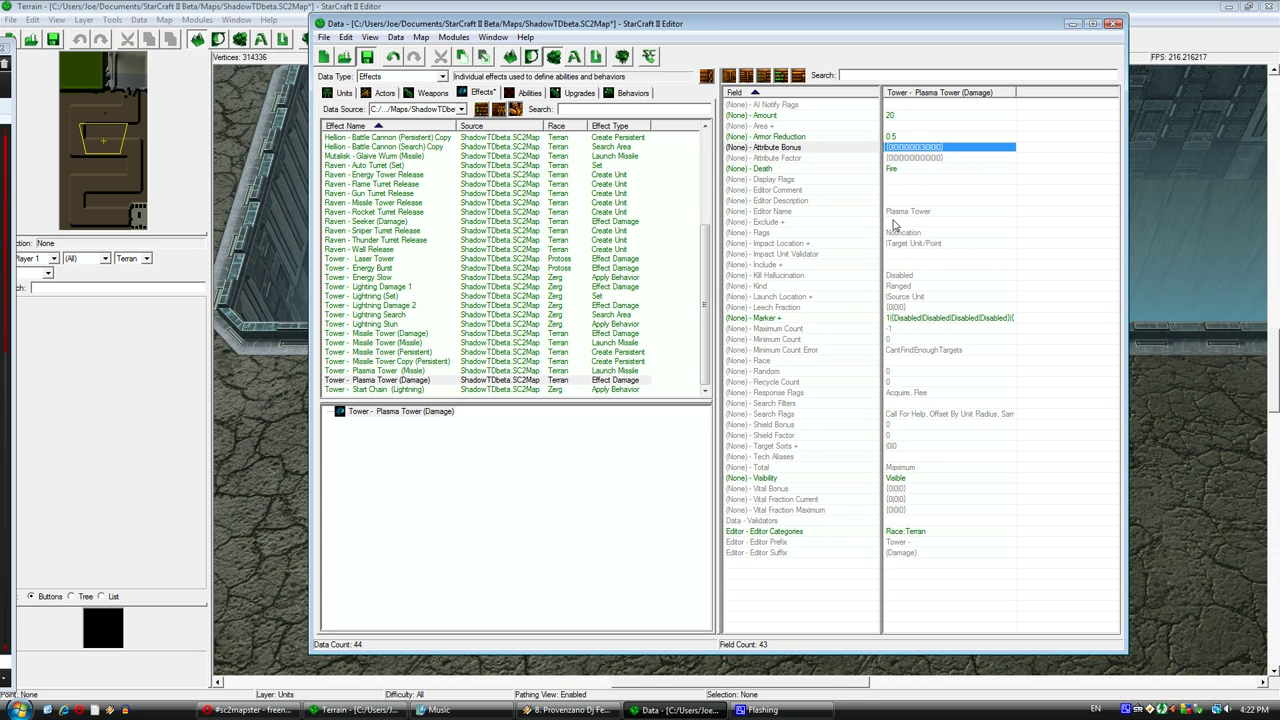
- Set the damage effect's Attribute Factor for Structure to 2
{"action": "left_click", "coordinate": [935, 158], "text": "ctrl"}
{"action": "double_click", "coordinate": [935, 158]}
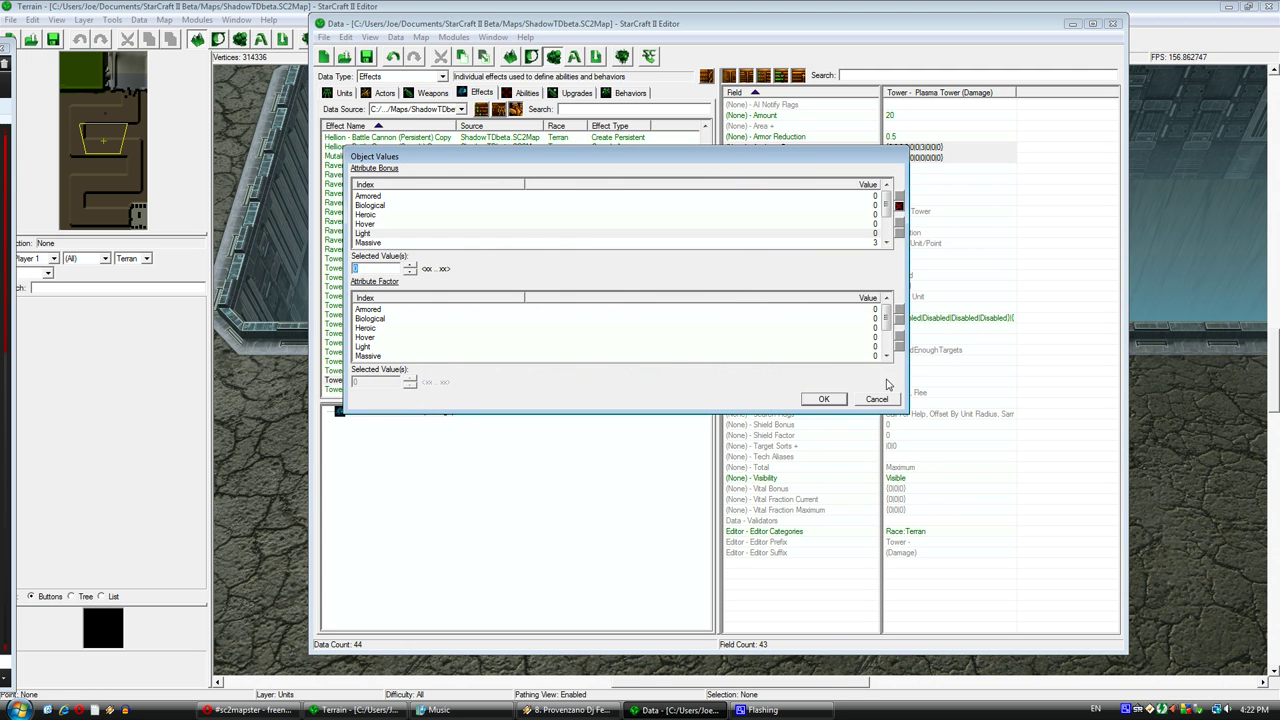
{"action": "left_click", "coordinate": [894, 399]}
{"action": "double_click", "coordinate": [910, 160]}
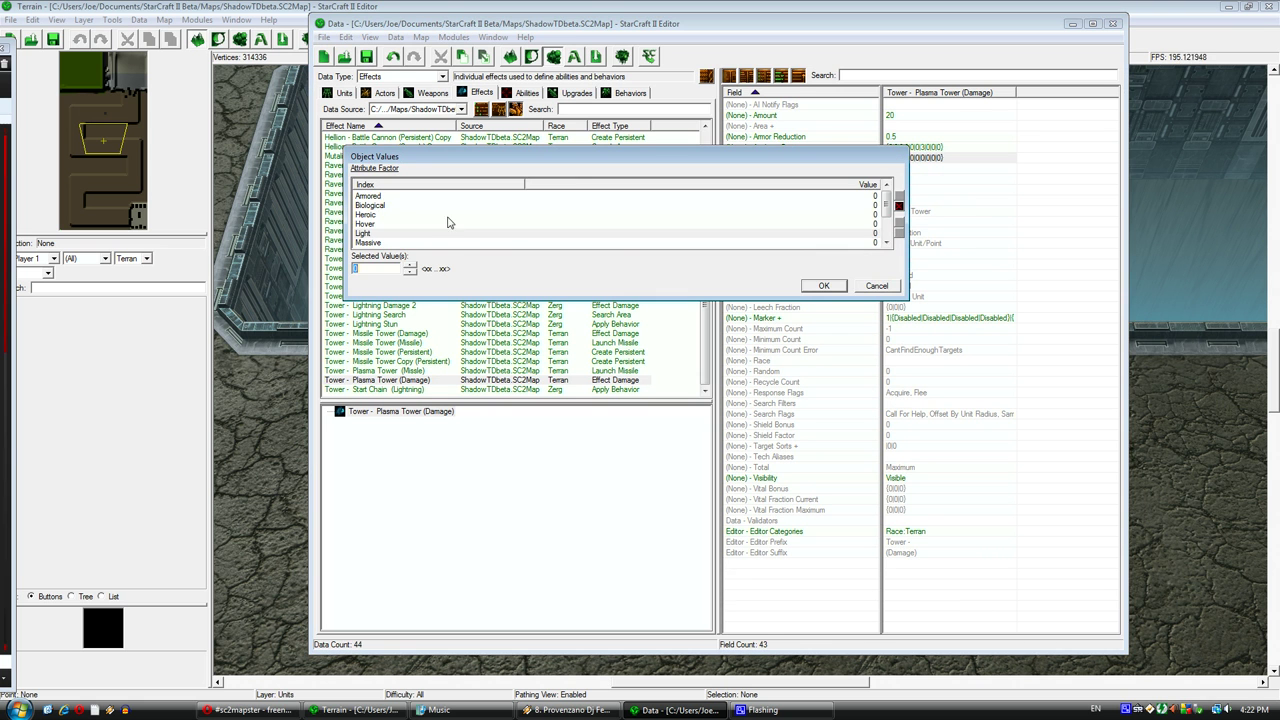
{"action": "left_click", "coordinate": [398, 206]}
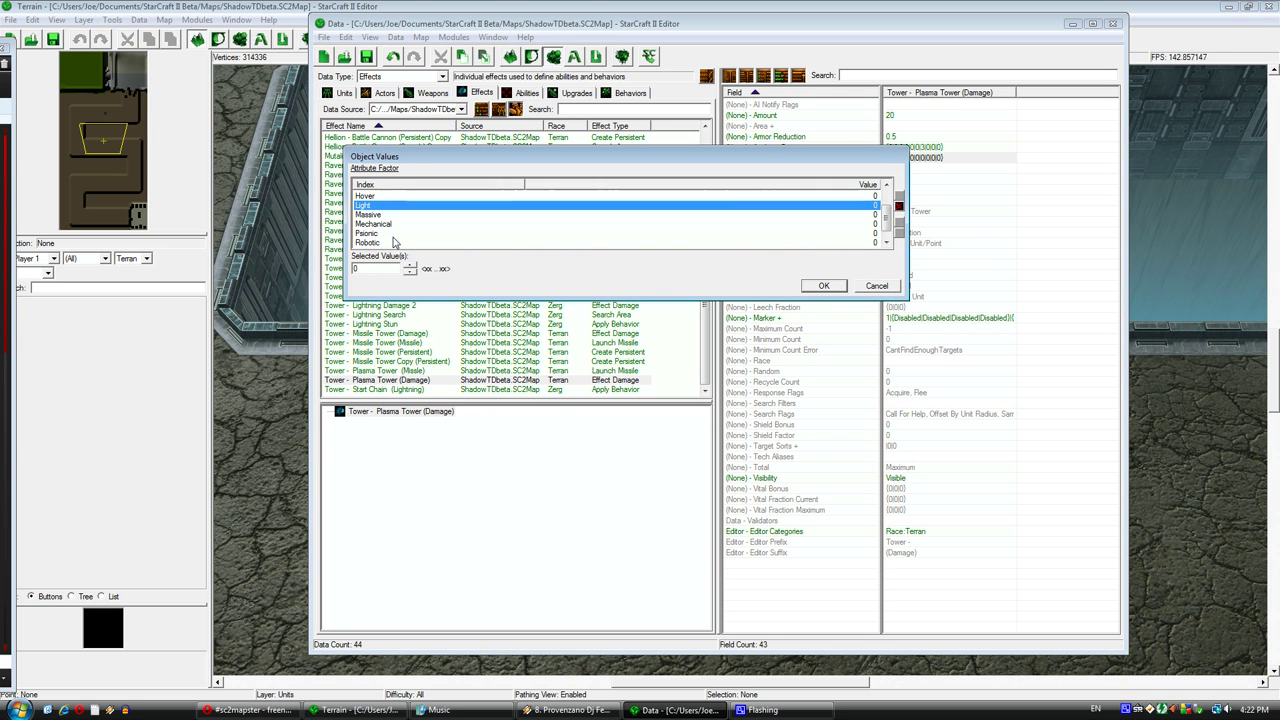
{"action": "left_click", "coordinate": [393, 233]}
{"action": "scroll", "coordinate": [393, 240], "scroll_direction": "down", "scroll_amount": 2}
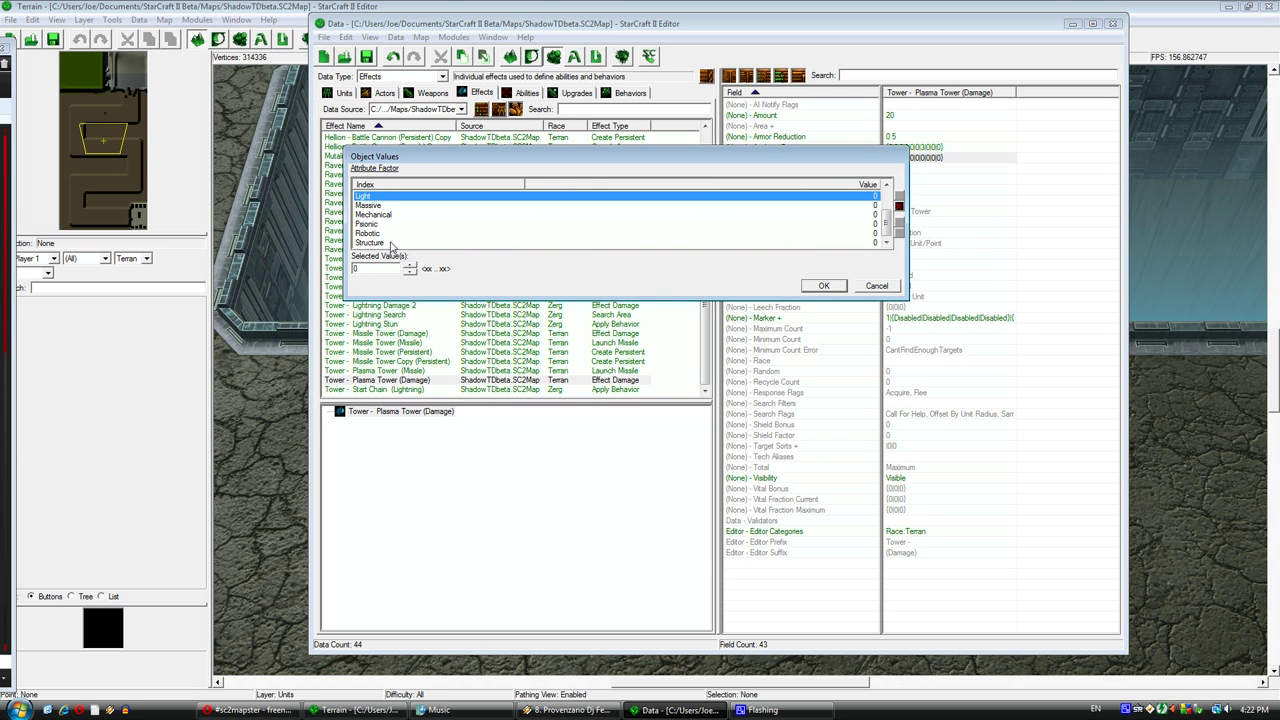
{"action": "left_click", "coordinate": [392, 243]}
{"action": "double_click", "coordinate": [396, 270]}
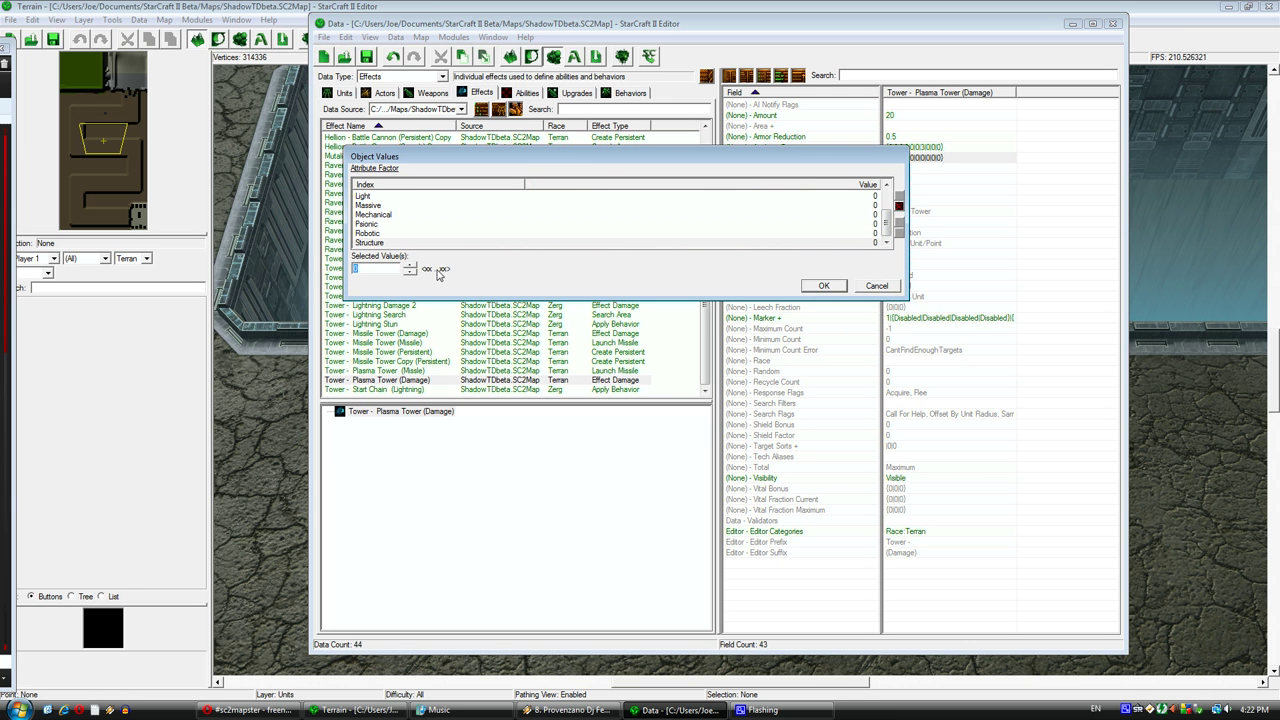
{"action": "type", "text": "2"}
{"action": "left_click", "coordinate": [824, 287]}
{"action": "left_click", "coordinate": [945, 371]}
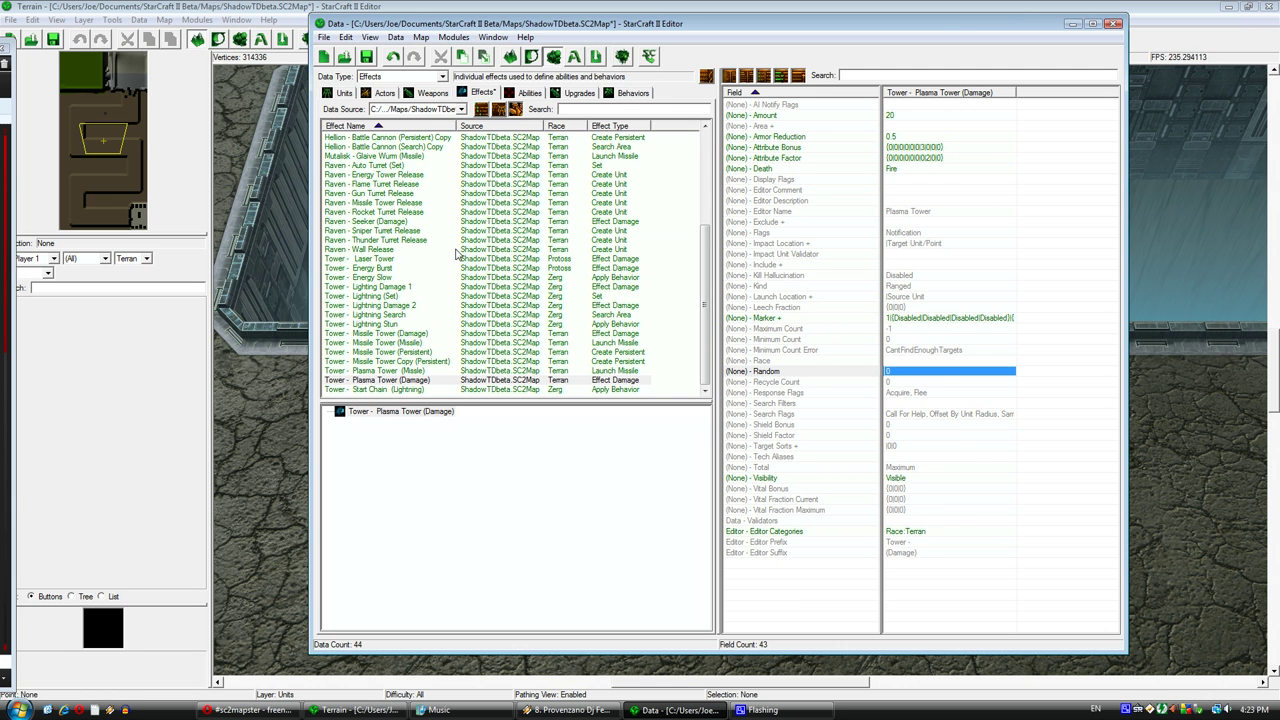
- Set the Plasma Tower (Missile) Impact Effect to Tower - Plasma Tower (Damage)
{"action": "left_click", "coordinate": [426, 372]}
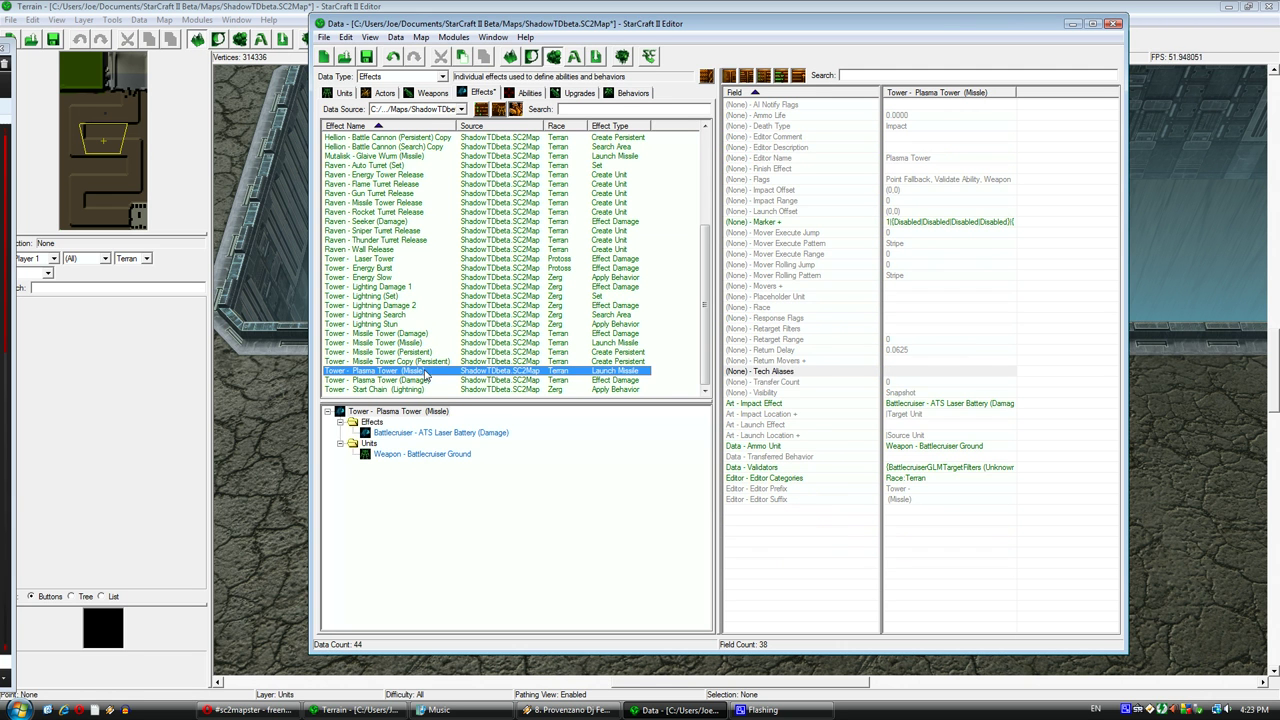
{"action": "double_click", "coordinate": [958, 405]}
{"action": "left_click", "coordinate": [541, 186]}
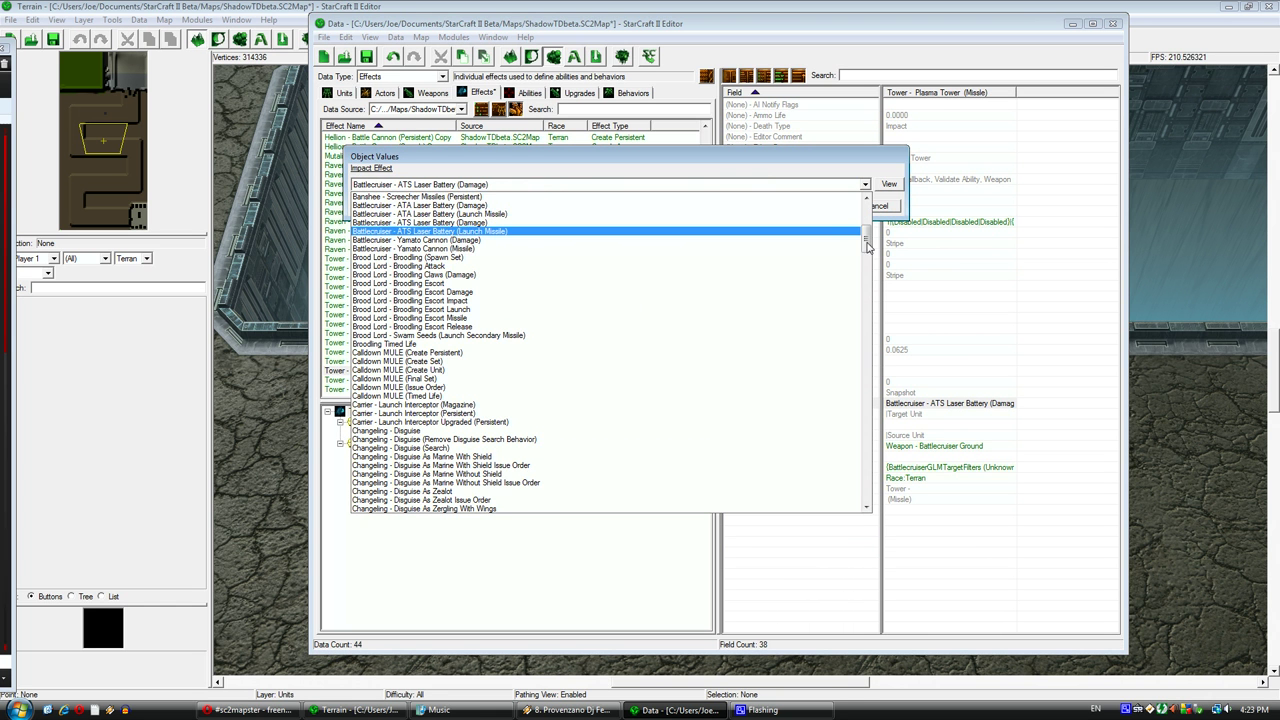
{"action": "left_click_drag", "start_coordinate": [866, 245], "coordinate": [866, 471]}
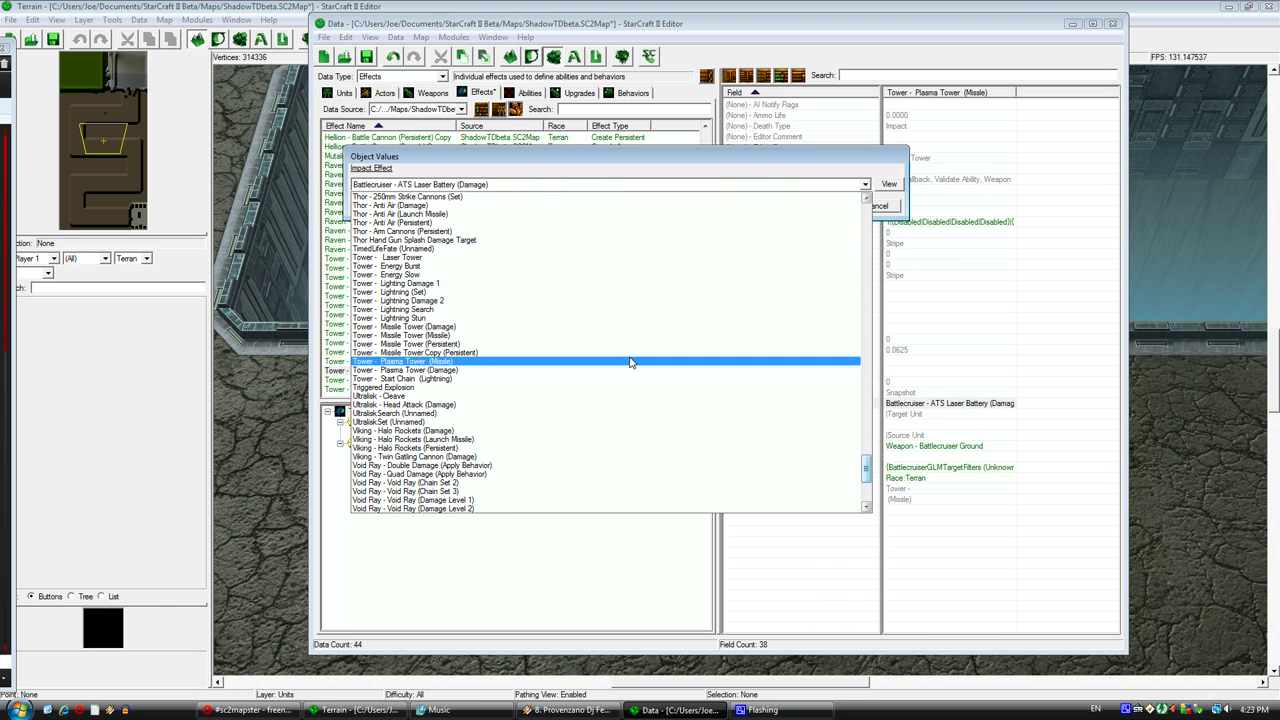
{"action": "left_click", "coordinate": [589, 370]}
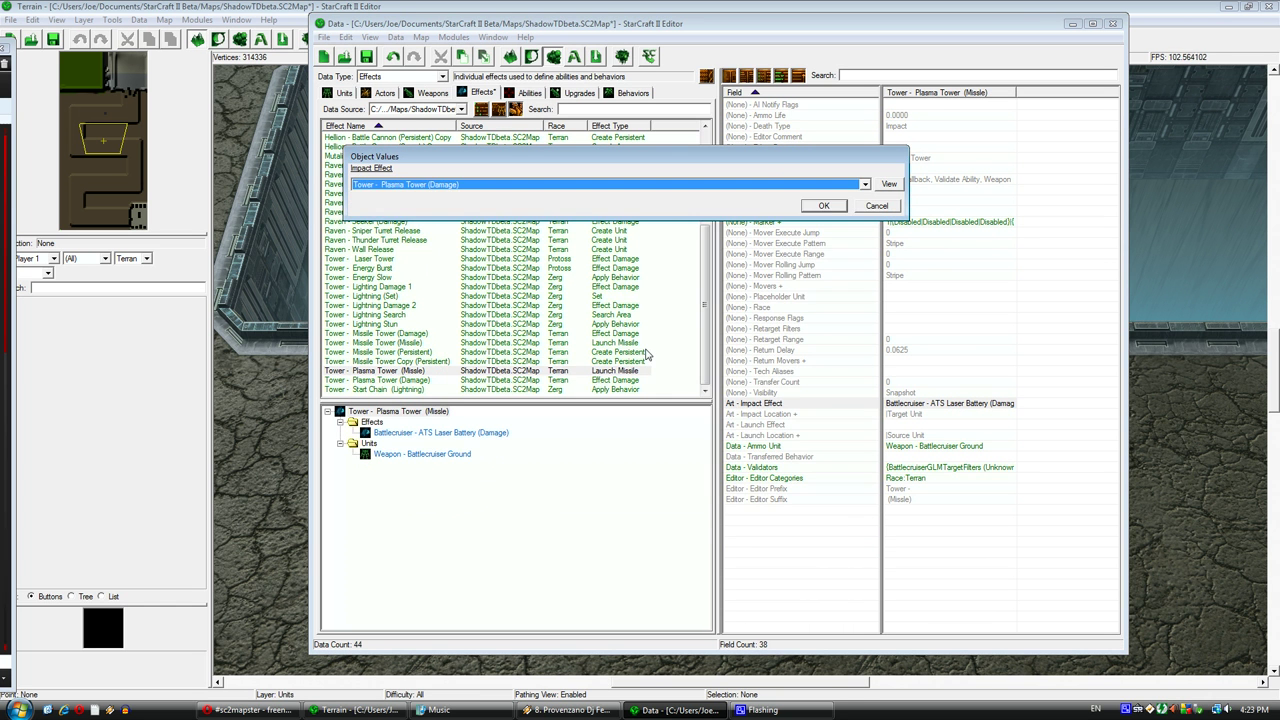
{"action": "left_click", "coordinate": [826, 211]}
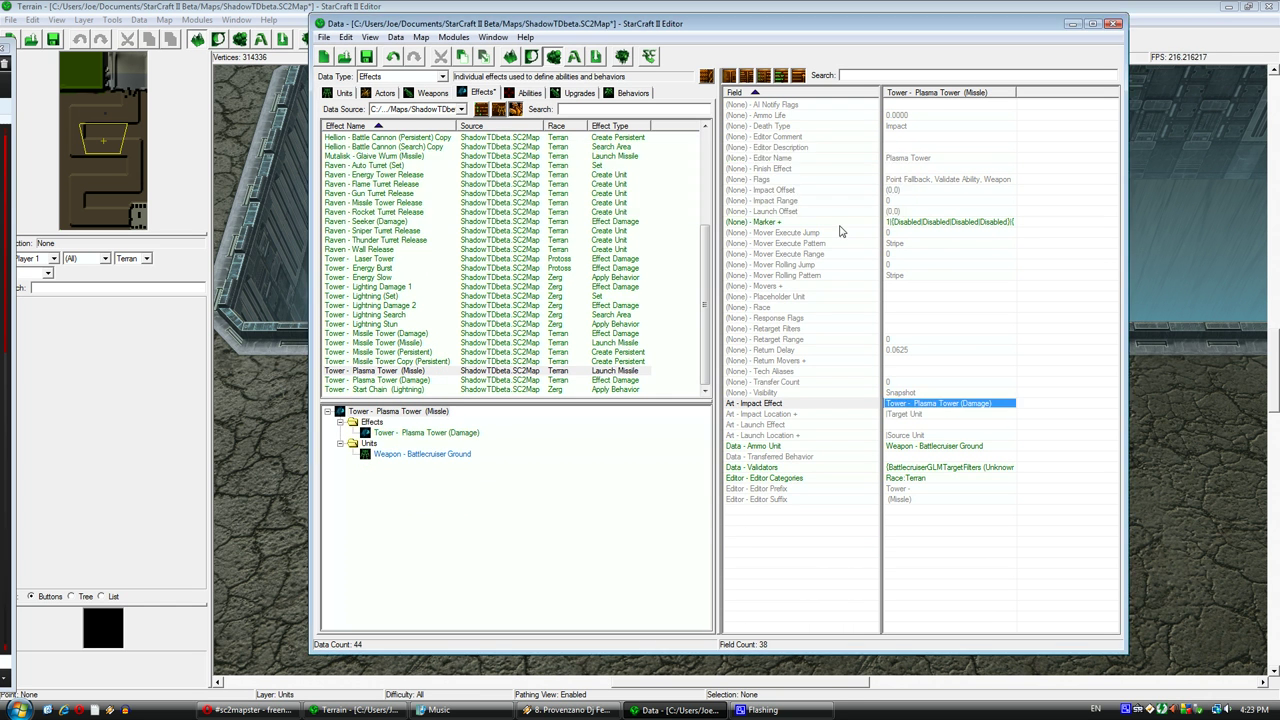
- Remove the BattlecruiserGLMTargetFilters validator from the missile's Validators
{"action": "double_click", "coordinate": [952, 468]}
{"action": "left_click", "coordinate": [479, 197]}
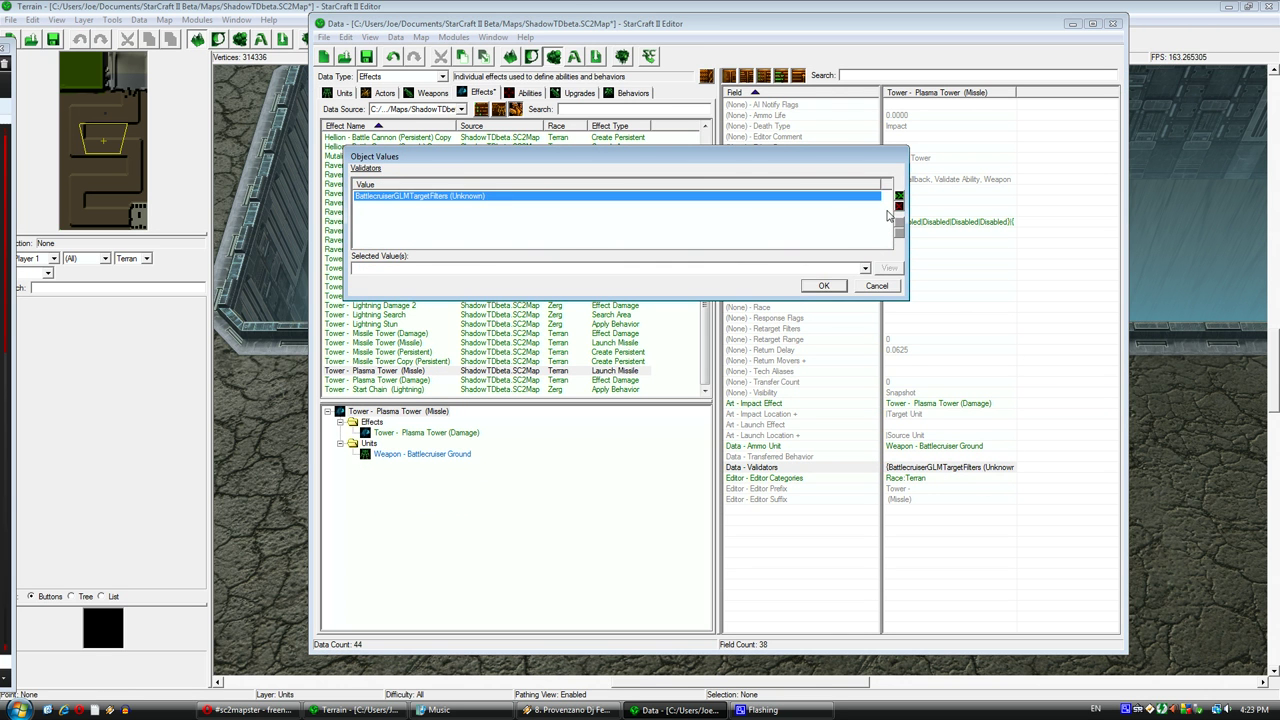
{"action": "left_click", "coordinate": [899, 206]}
{"action": "left_click", "coordinate": [824, 286]}
{"action": "left_click", "coordinate": [907, 253]}
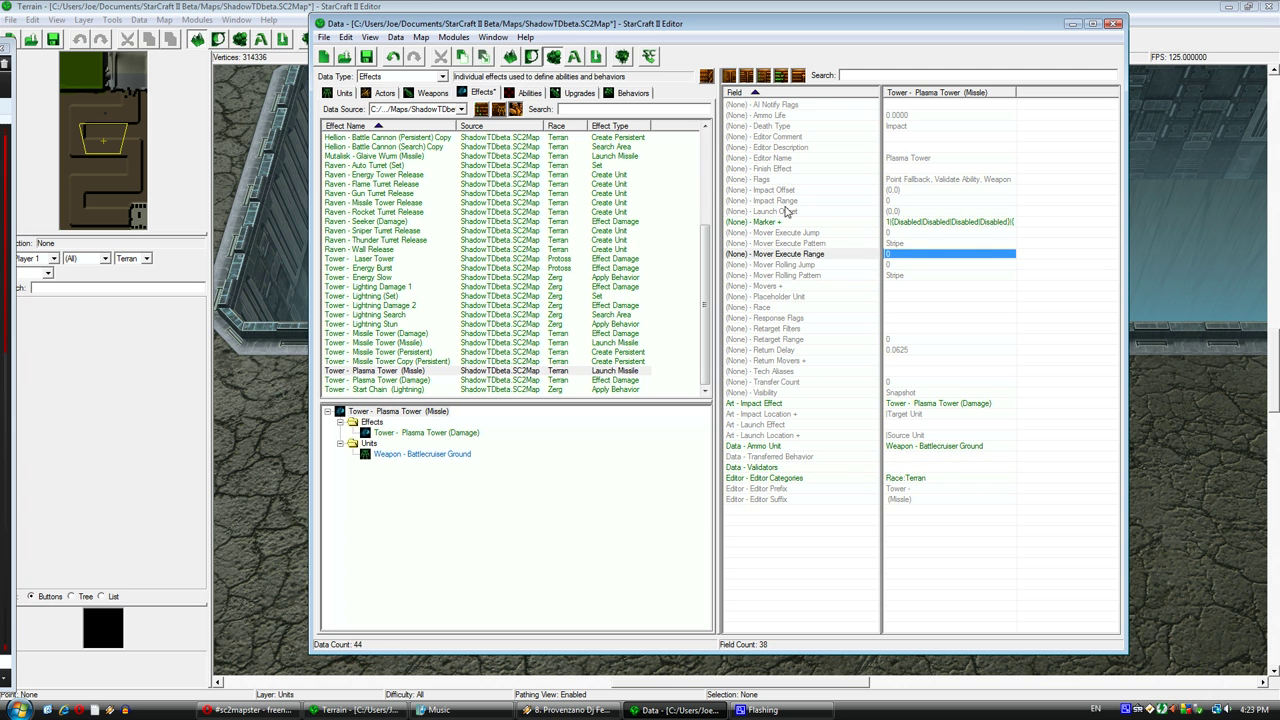
- Set the Plasma Tower weapon's Effect to Tower - Plasma Tower (Missile)
{"action": "left_click", "coordinate": [446, 96]}
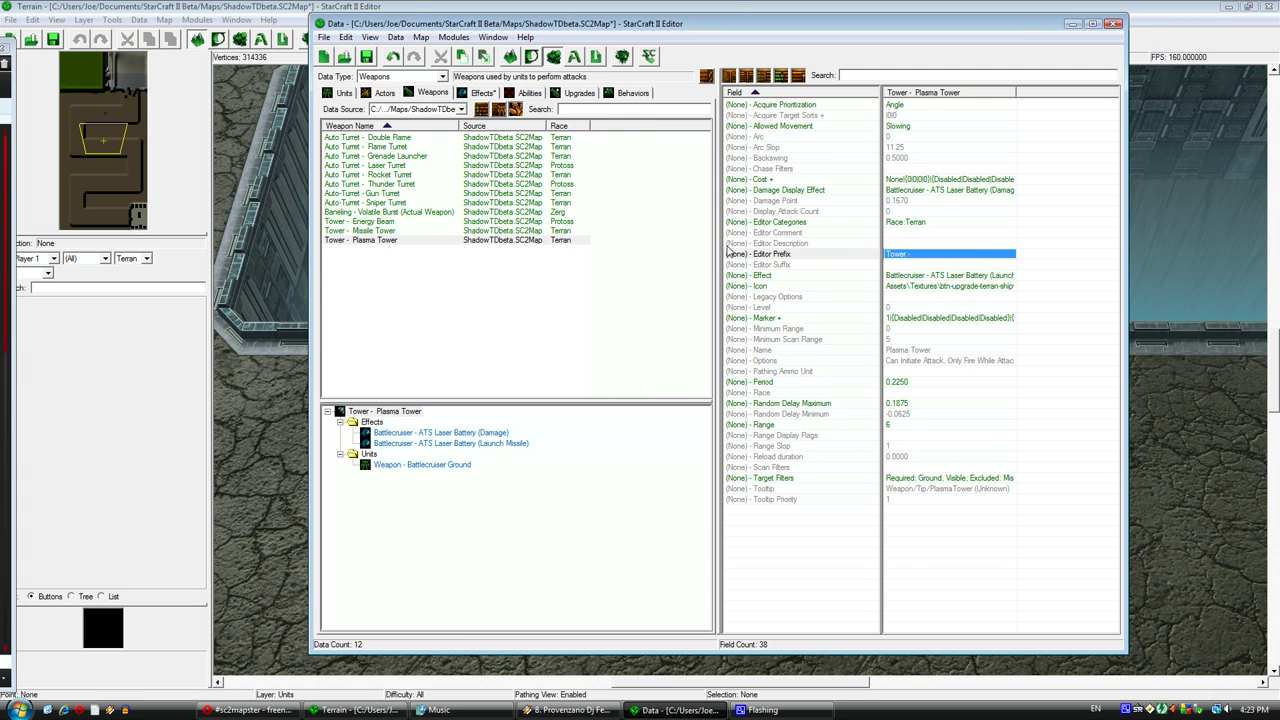
{"action": "double_click", "coordinate": [955, 280]}
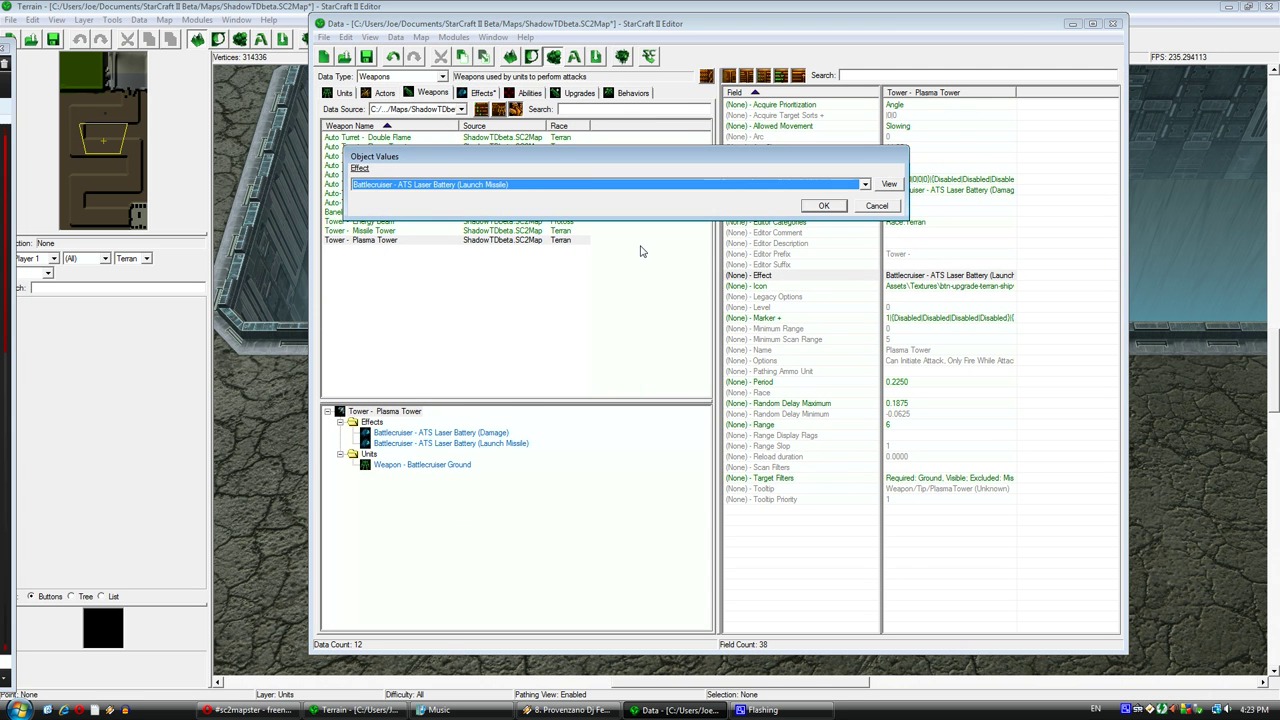
{"action": "key", "text": "t"}
{"action": "left_click", "coordinate": [548, 186]}
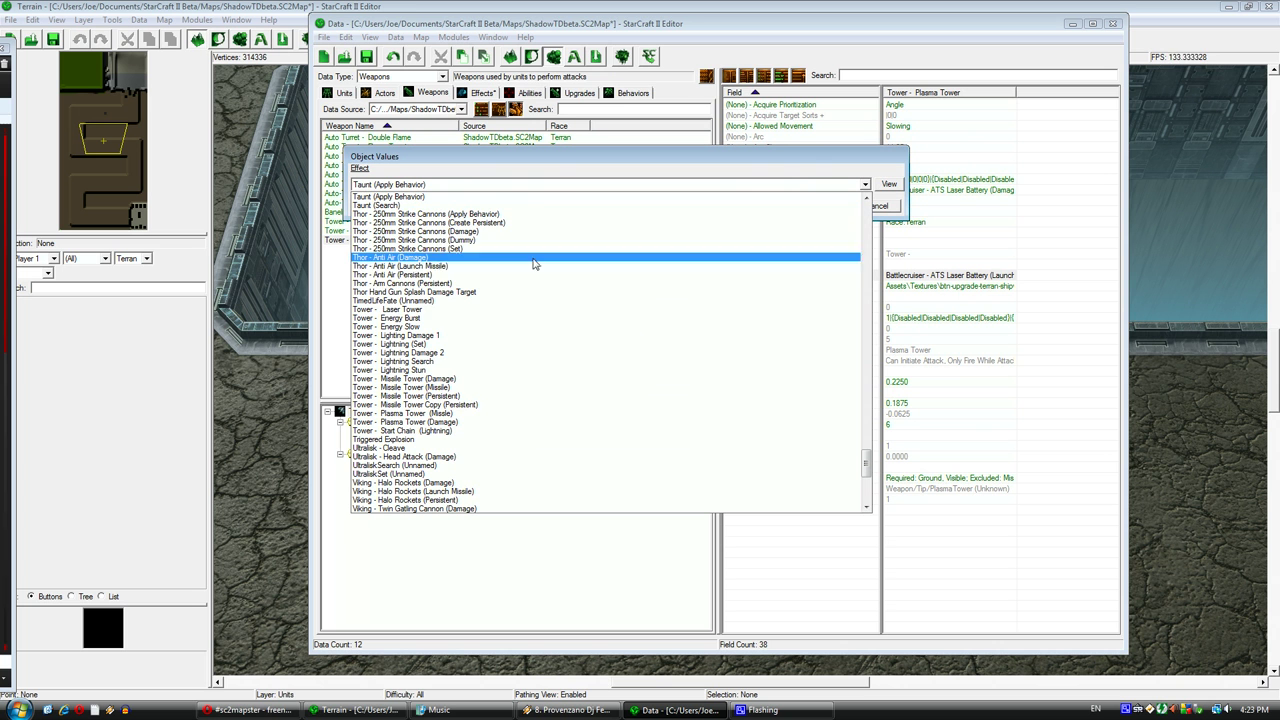
{"action": "left_click", "coordinate": [499, 414]}
{"action": "left_click", "coordinate": [830, 210]}
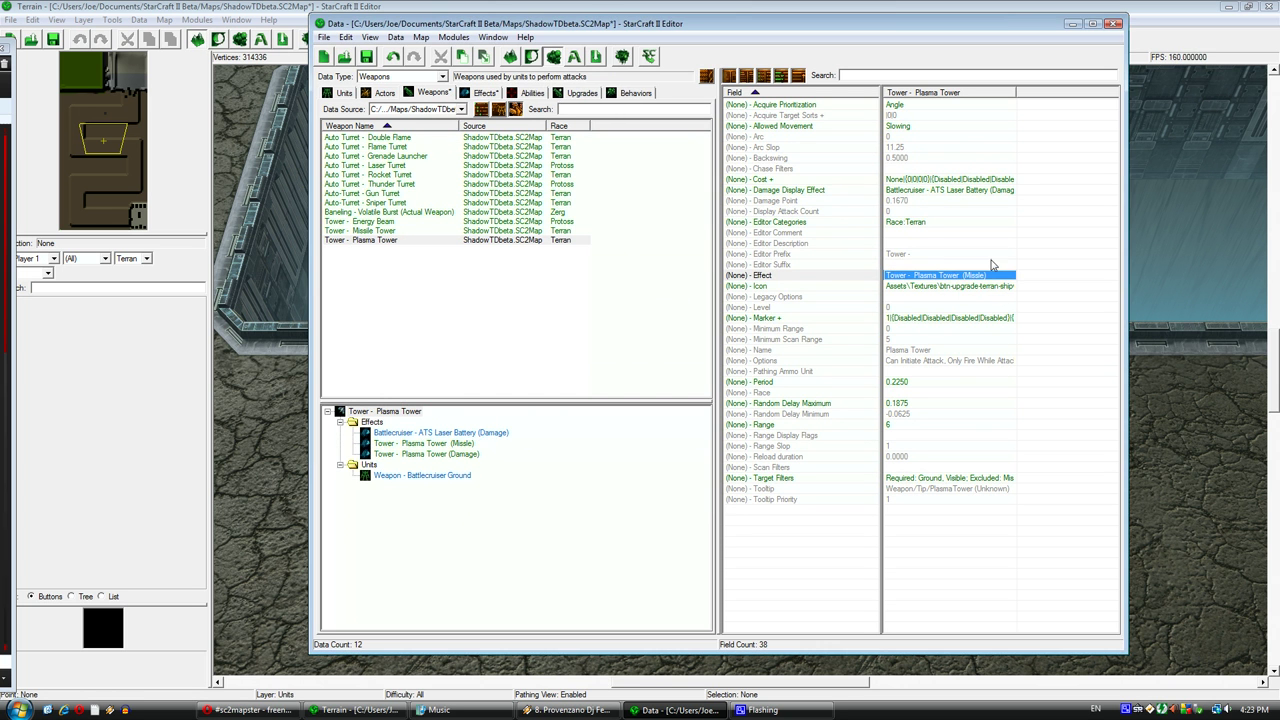
- Set the weapon's Damage Display Effect to Tower - Plasma Tower (Damage)
{"action": "double_click", "coordinate": [979, 192]}
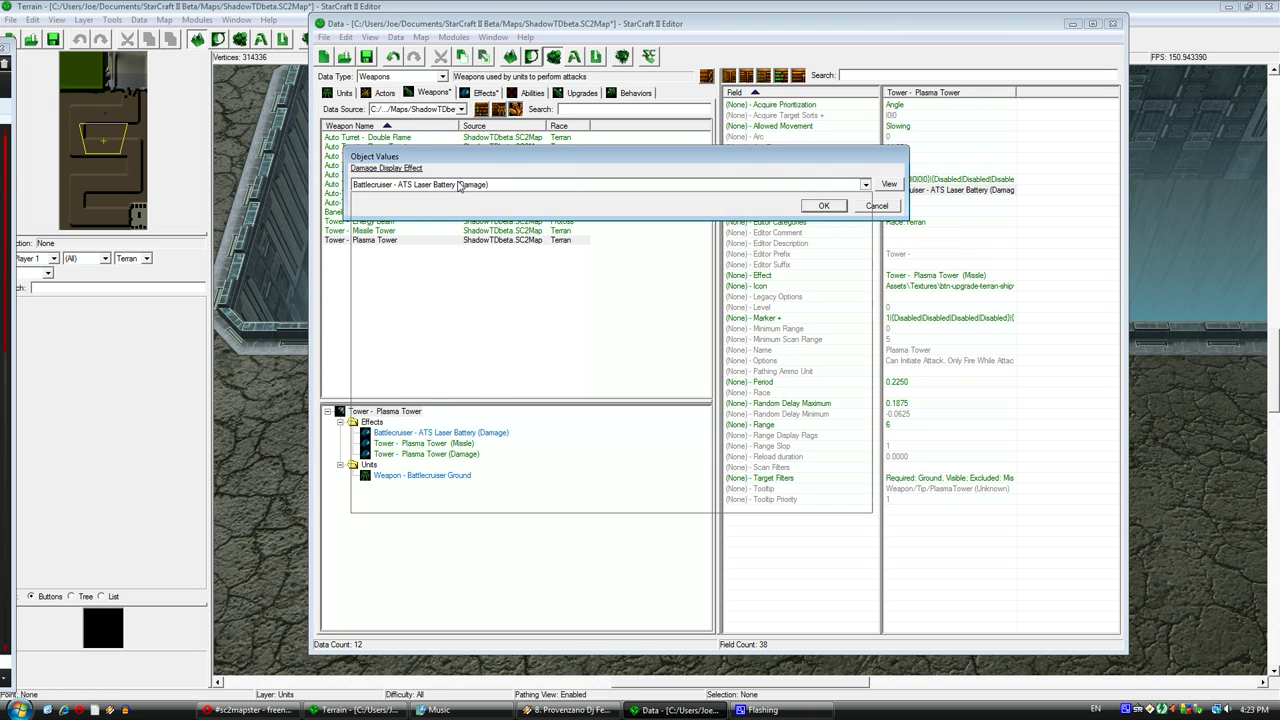
{"action": "left_click", "coordinate": [459, 185]}
{"action": "key", "text": "t"}
{"action": "scroll", "coordinate": [487, 484], "scroll_direction": "down", "scroll_amount": 8}
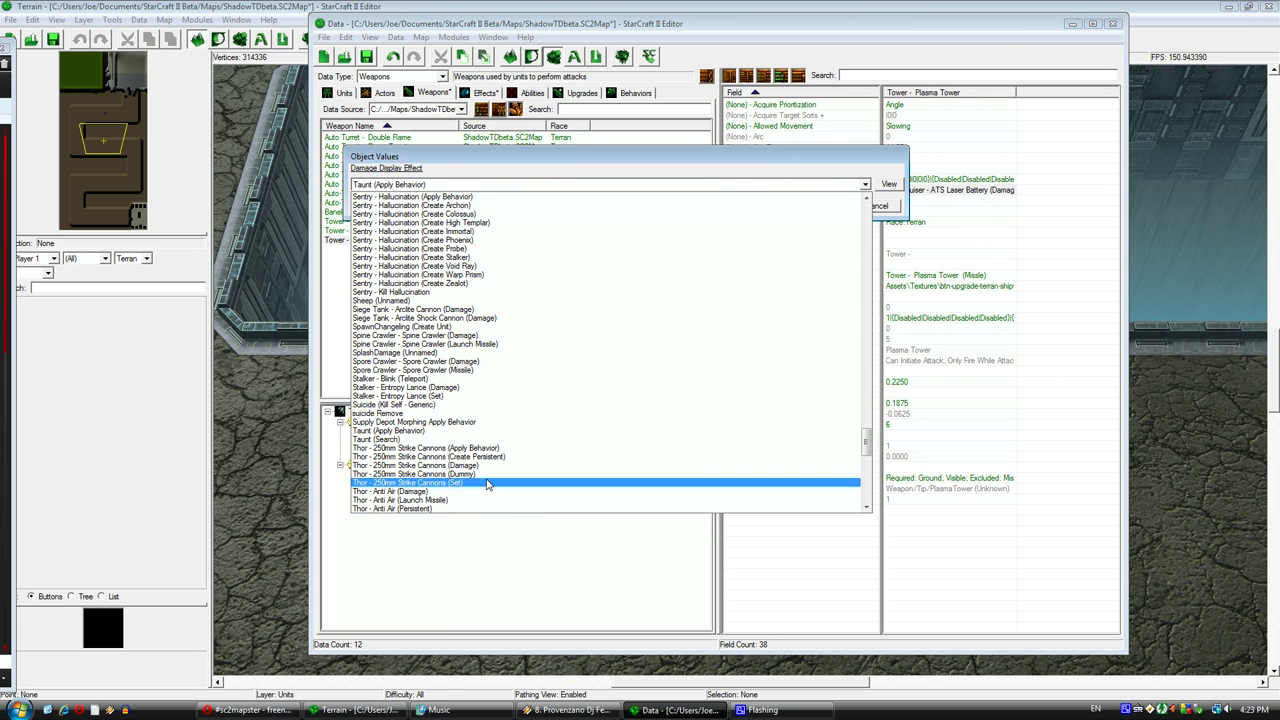
{"action": "scroll", "coordinate": [487, 484], "scroll_direction": "down", "scroll_amount": 2}
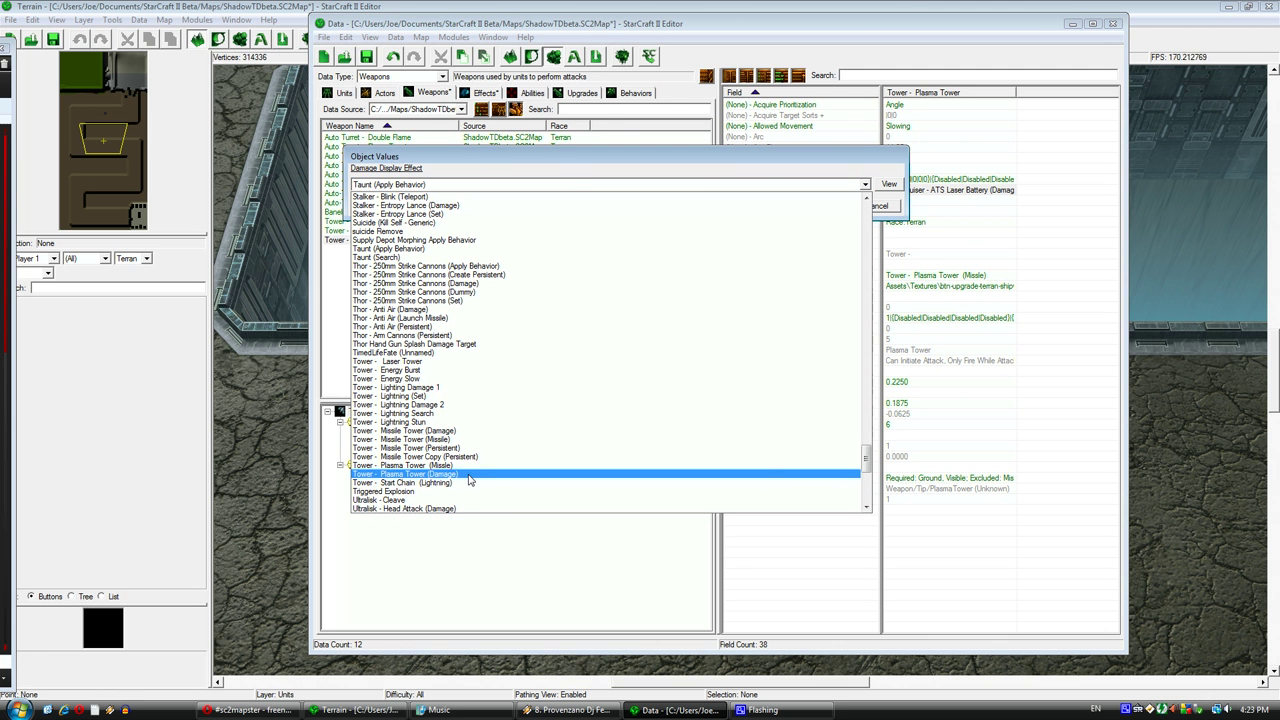
{"action": "left_click", "coordinate": [467, 474]}
{"action": "left_click", "coordinate": [821, 205]}
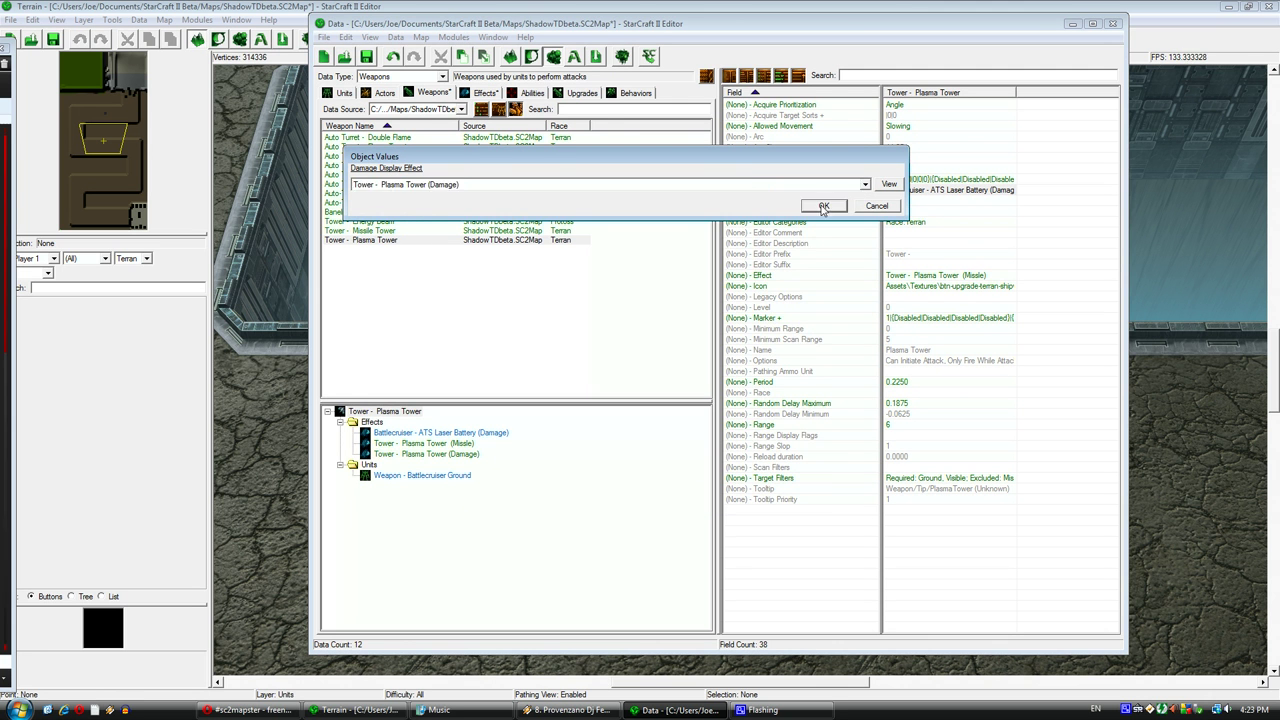
- Change the Ground target filter from Required to Allowed
{"action": "double_click", "coordinate": [956, 476]}
{"action": "scroll", "coordinate": [447, 271], "scroll_direction": "down", "scroll_amount": 3}
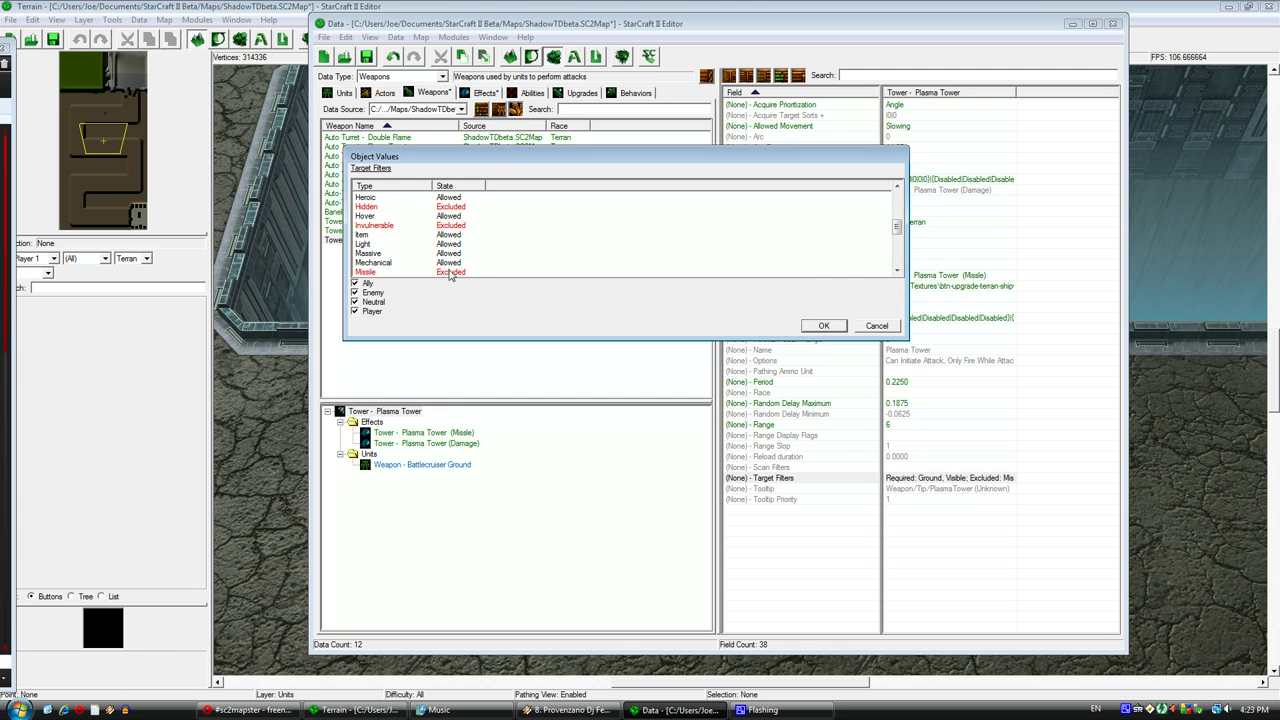
{"action": "scroll", "coordinate": [451, 250], "scroll_direction": "up", "scroll_amount": 2}
{"action": "left_click", "coordinate": [449, 216]}
{"action": "left_click", "coordinate": [449, 216]}
{"action": "left_click", "coordinate": [496, 224]}
{"action": "scroll", "coordinate": [455, 255], "scroll_direction": "up", "scroll_amount": 3}
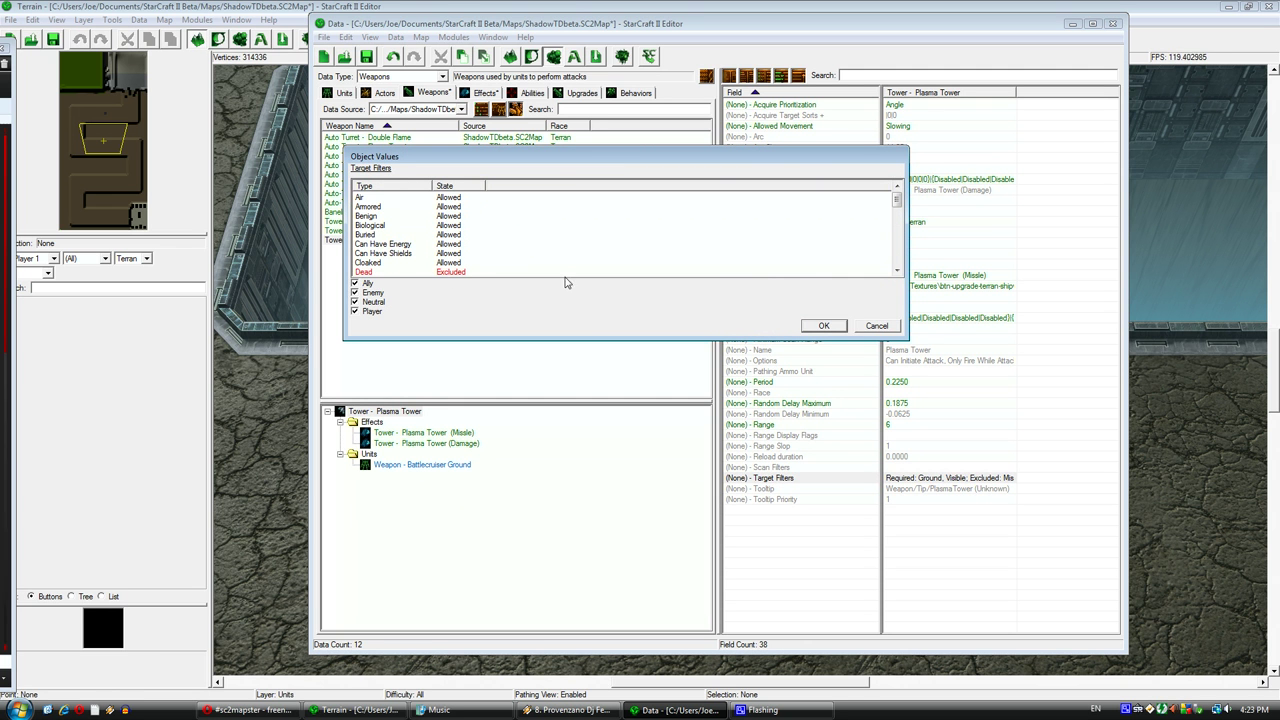
{"action": "left_click", "coordinate": [824, 327]}
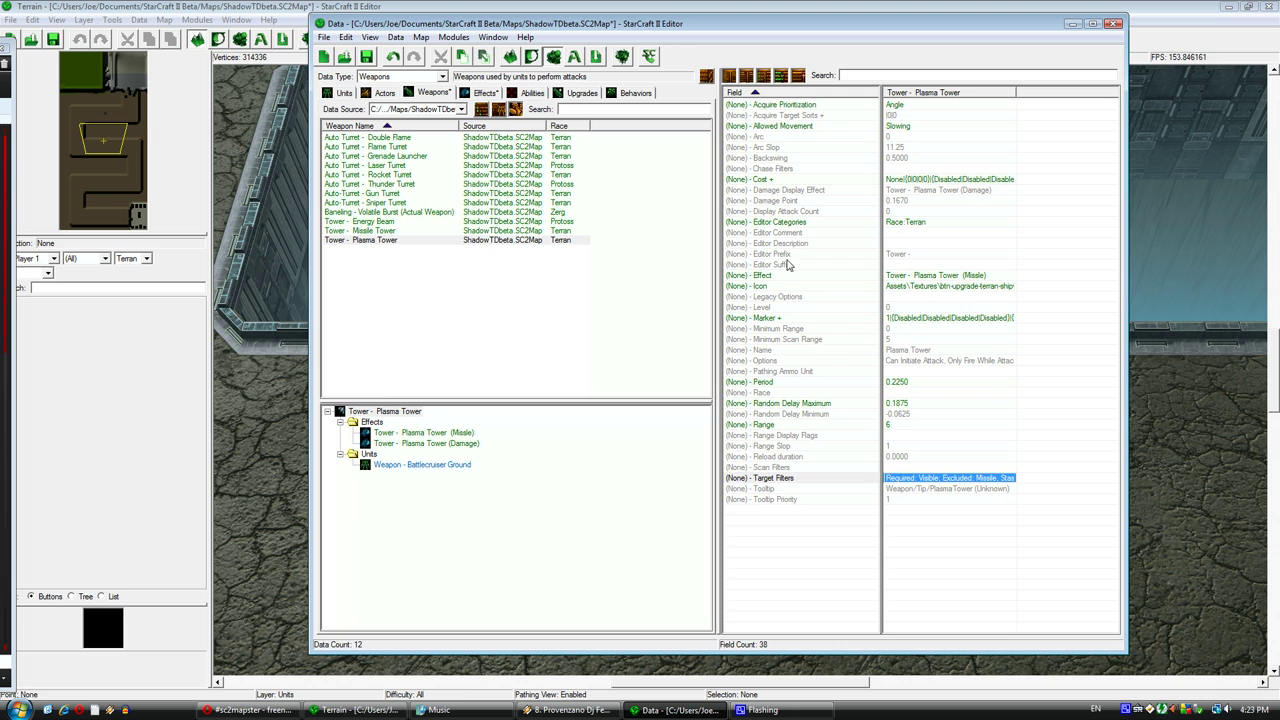
{"action": "left_click", "coordinate": [908, 426]}
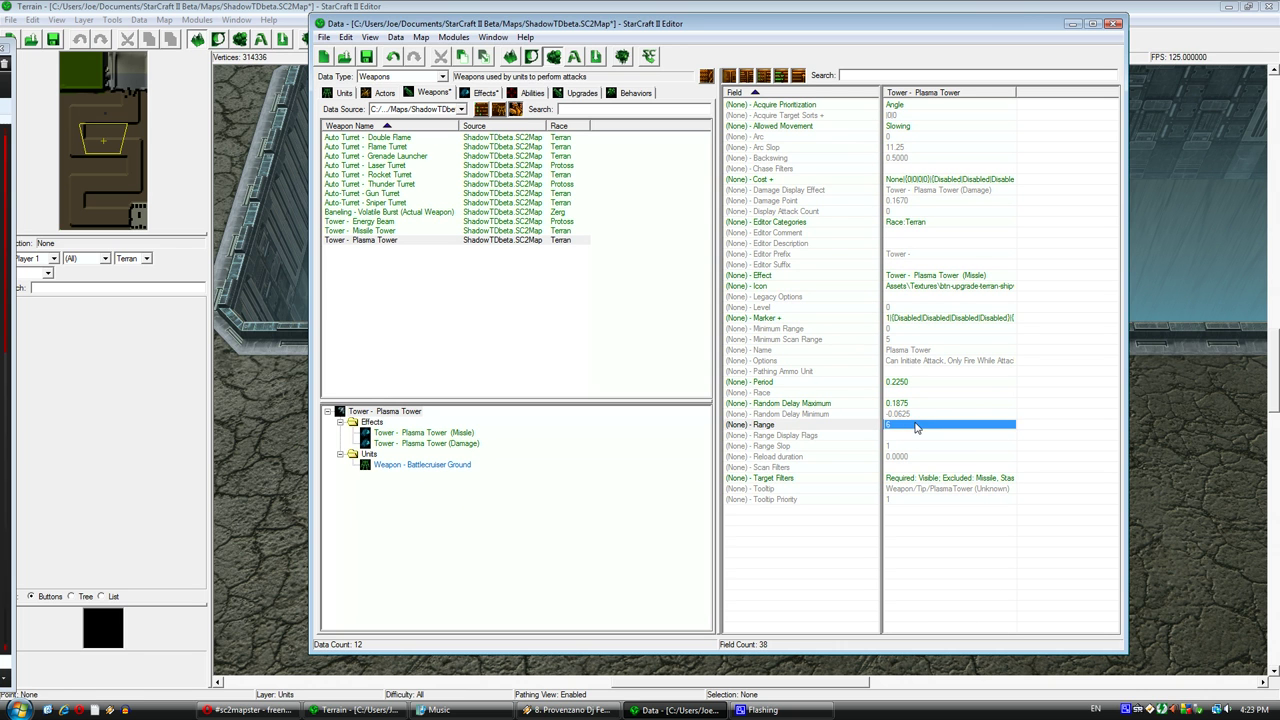